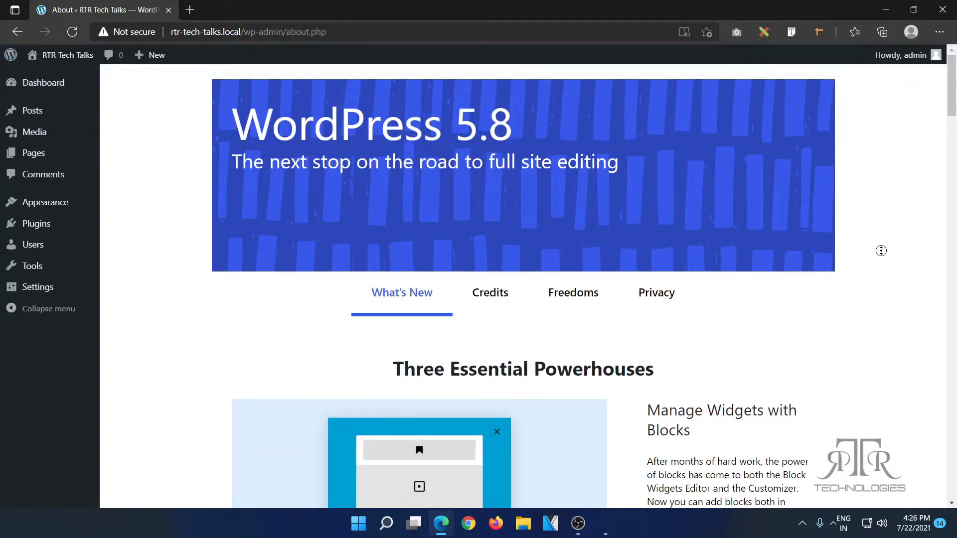
Step: Read through the WordPress 5.8 What's New page to its end and go to the dashboard home
scroll(885, 300, down, 7)
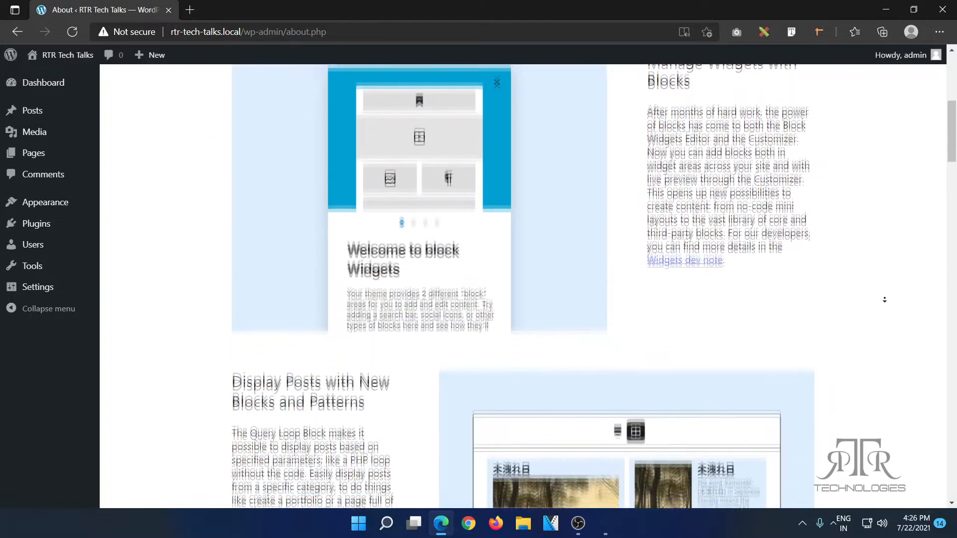
scroll(884, 300, down, 8)
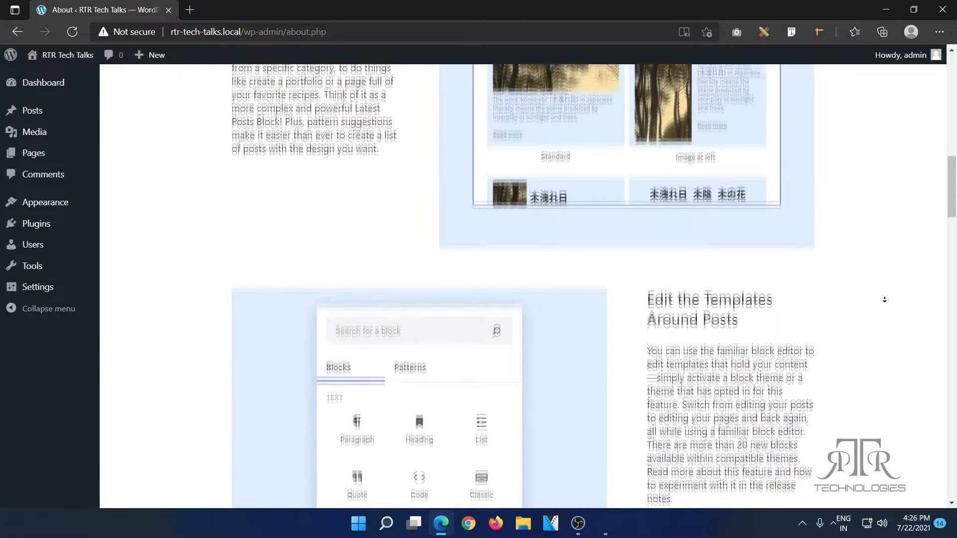
scroll(885, 299, down, 8)
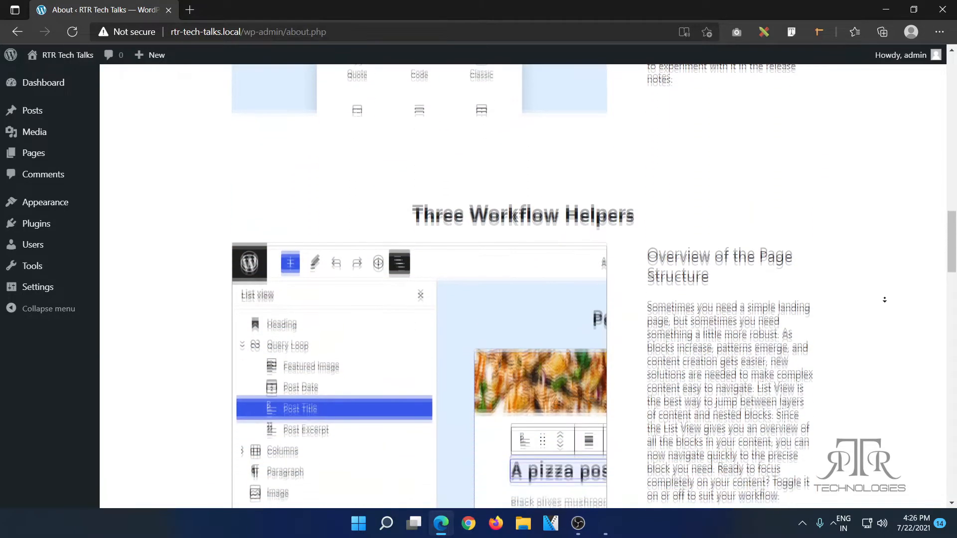
scroll(884, 300, down, 12)
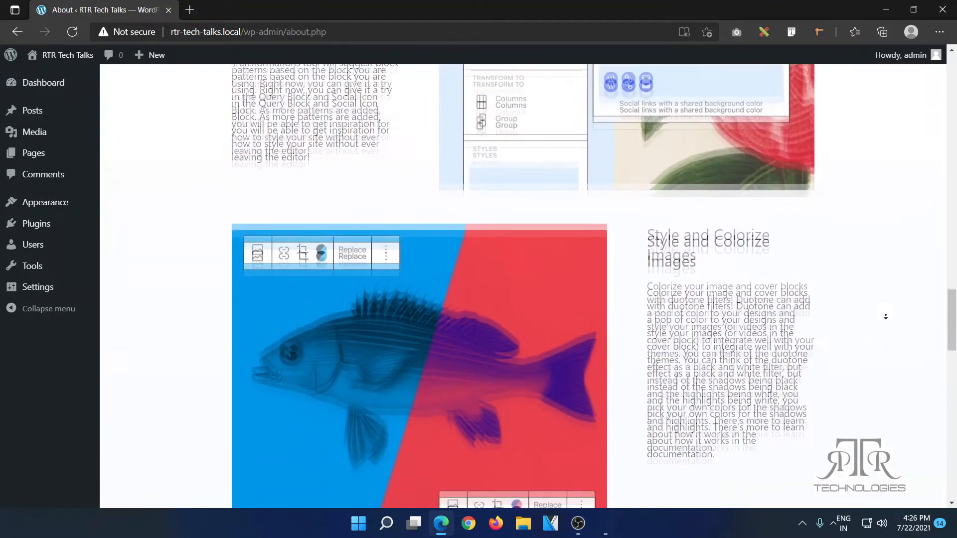
scroll(885, 317, down, 16)
scroll(886, 317, down, 6)
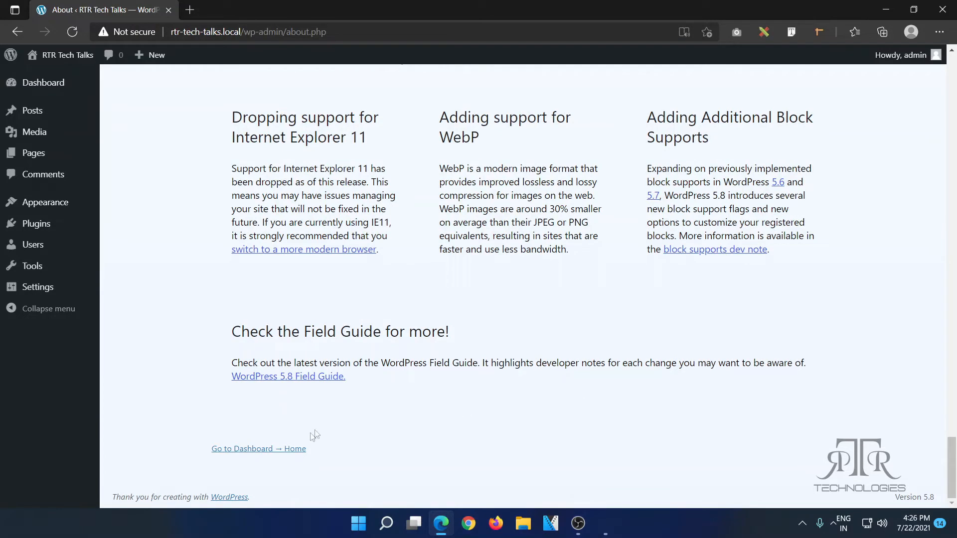
click(297, 450)
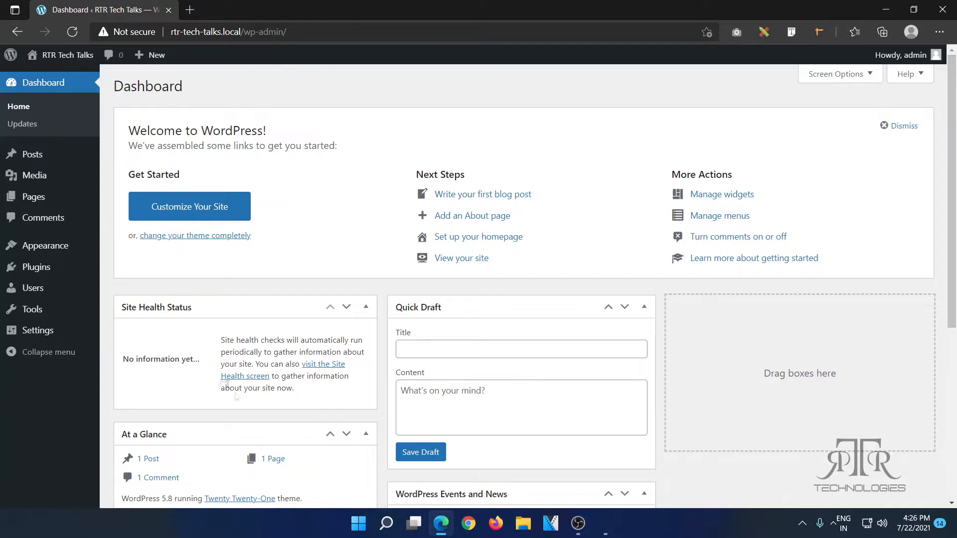
Step: View the site's public front page and return to the admin dashboard
mouse_move(64, 56)
click(52, 78)
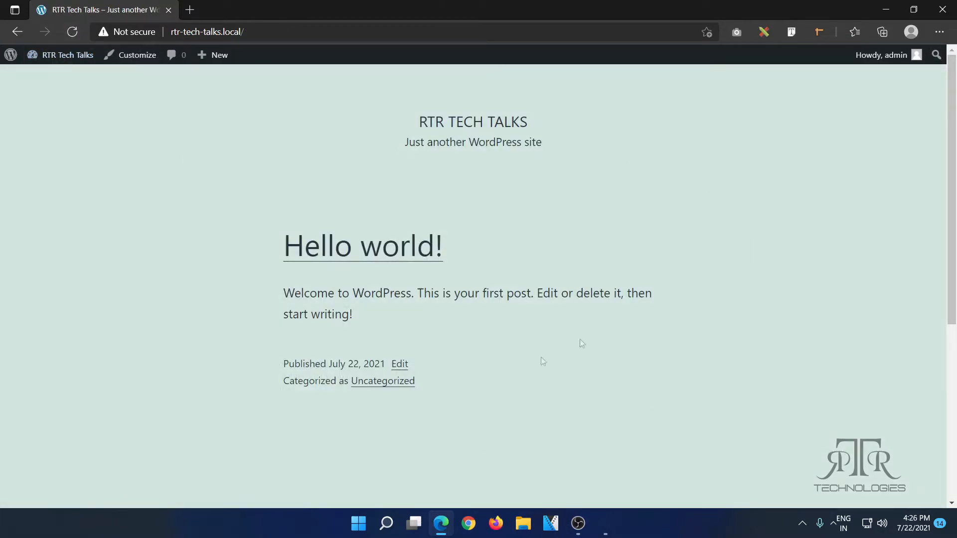
mouse_move(43, 59)
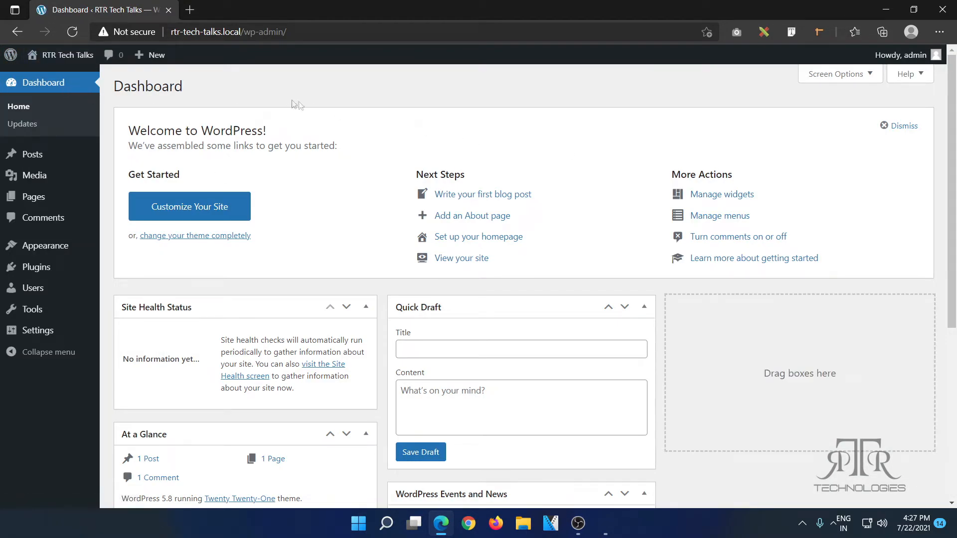
Step: Move the At a Glance and WordPress Events and News boxes into the dashboard's empty third column
double_click(128, 80)
click(201, 86)
scroll(269, 249, down, 5)
scroll(115, 96, up, 1)
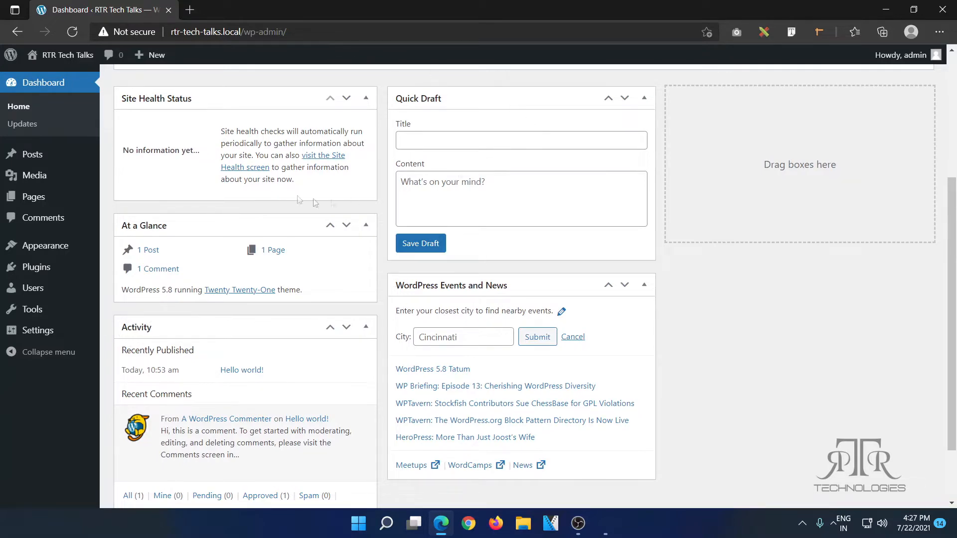
drag(217, 230, 788, 102)
drag(581, 283, 838, 102)
scroll(502, 277, up, 4)
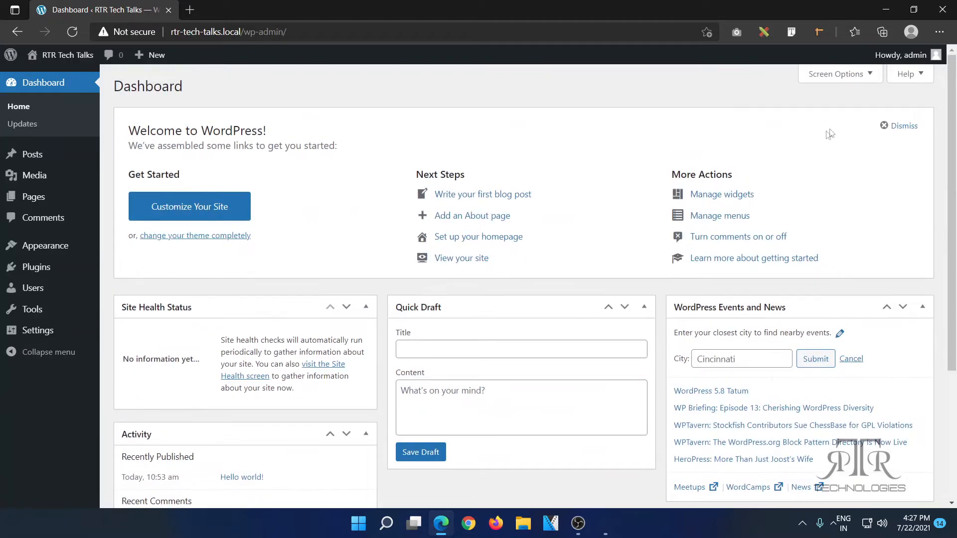
Step: Hide the Quick Draft and WordPress Events and News boxes from the dashboard using Screen Options
click(830, 76)
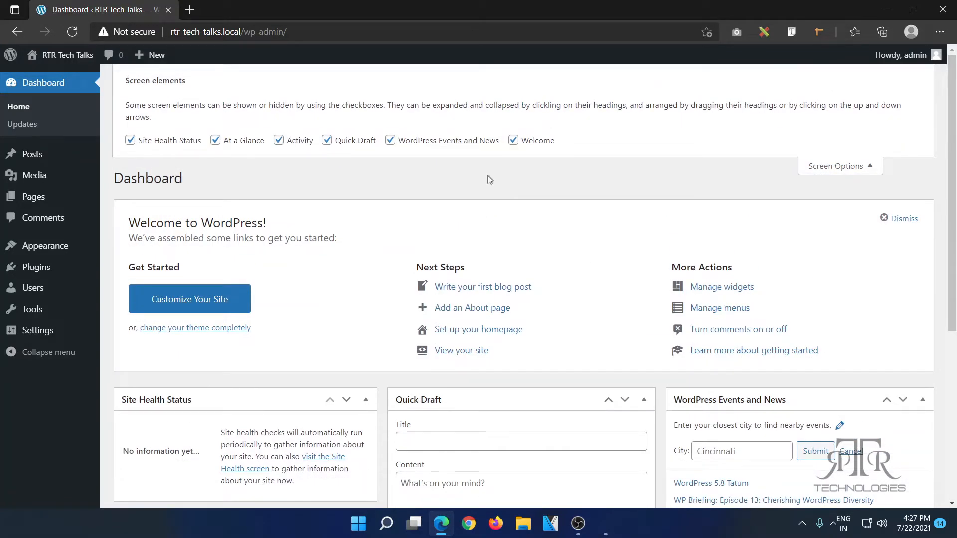
scroll(490, 180, down, 3)
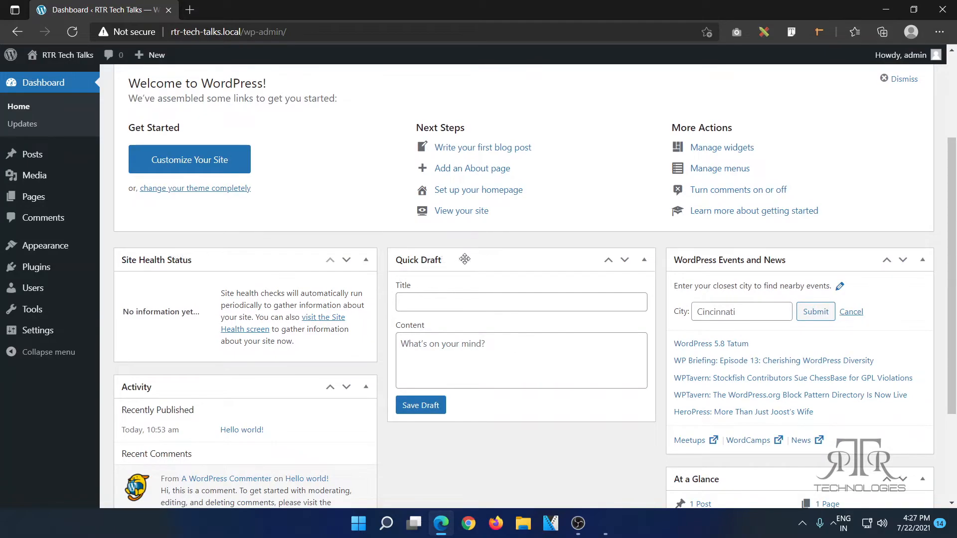
scroll(465, 259, up, 3)
click(327, 141)
scroll(601, 405, down, 2)
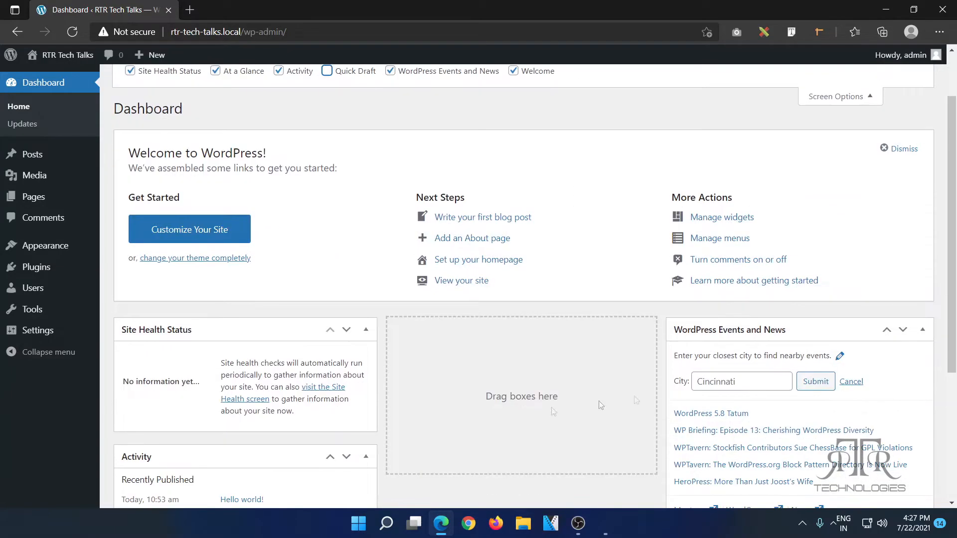
scroll(514, 206, up, 2)
click(460, 142)
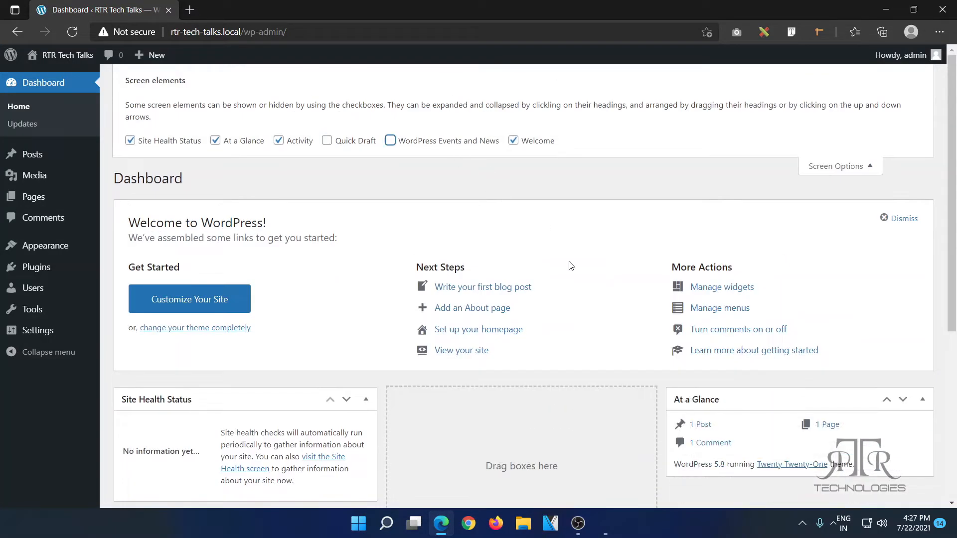
Step: Move the Activity box into the empty middle column, collapse all three remaining boxes and close Screen Options
scroll(569, 265, down, 2)
drag(265, 457, 539, 358)
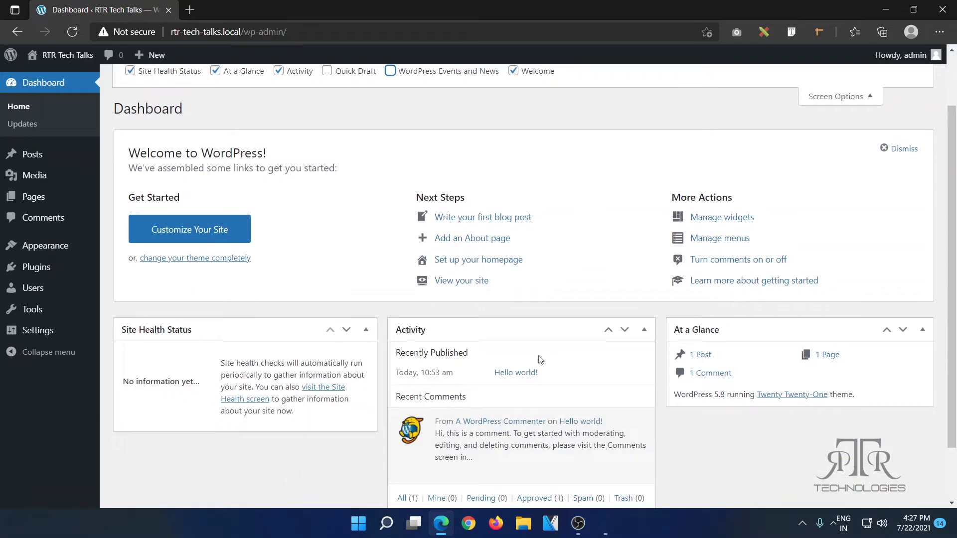
click(646, 330)
click(364, 341)
click(924, 367)
click(880, 158)
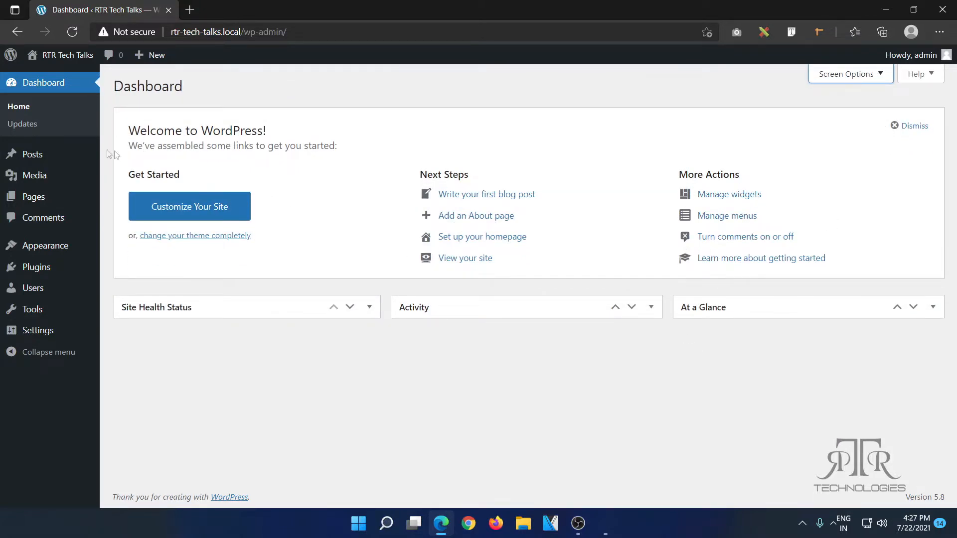
Step: Open the WordPress Updates page and examine the current version, plugin and theme update sections
click(22, 130)
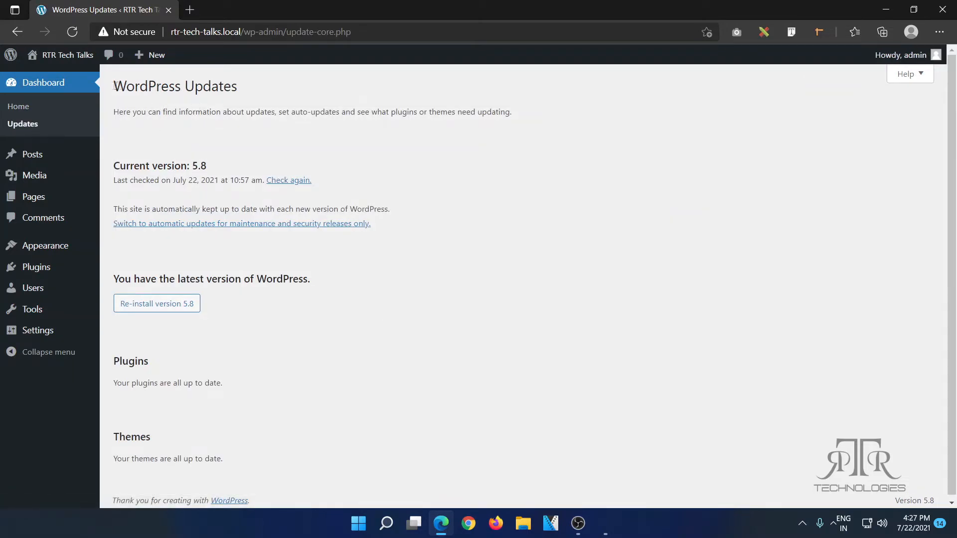
drag(114, 83, 239, 95)
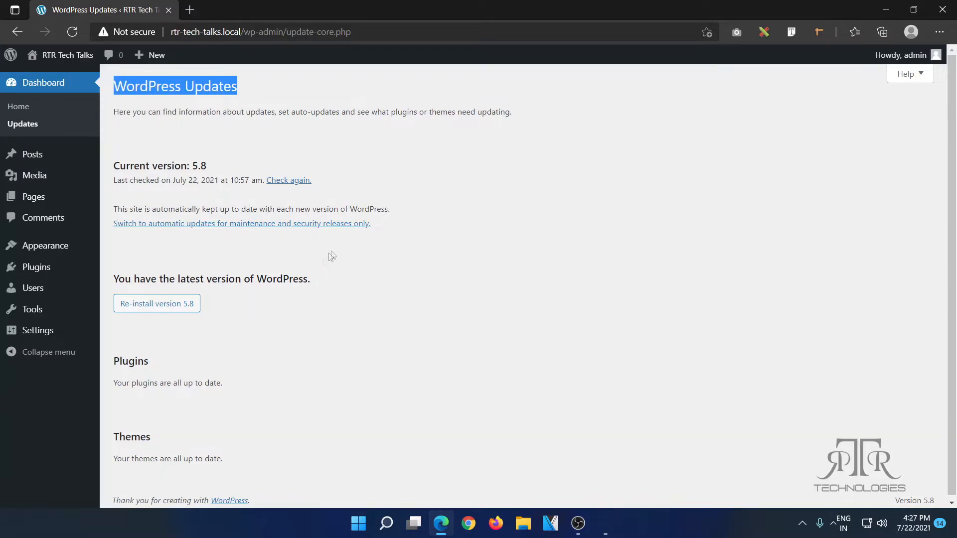
scroll(361, 250, down, 1)
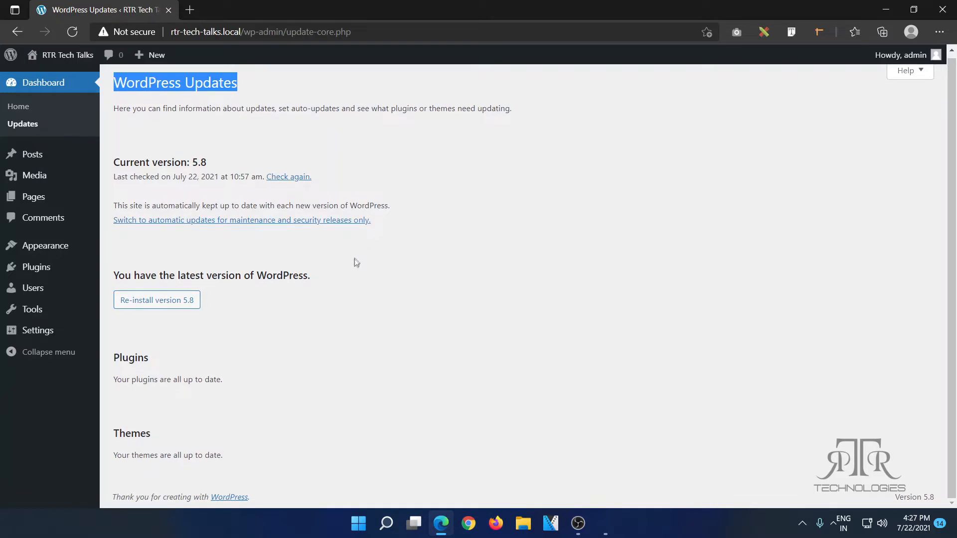
drag(114, 163, 201, 162)
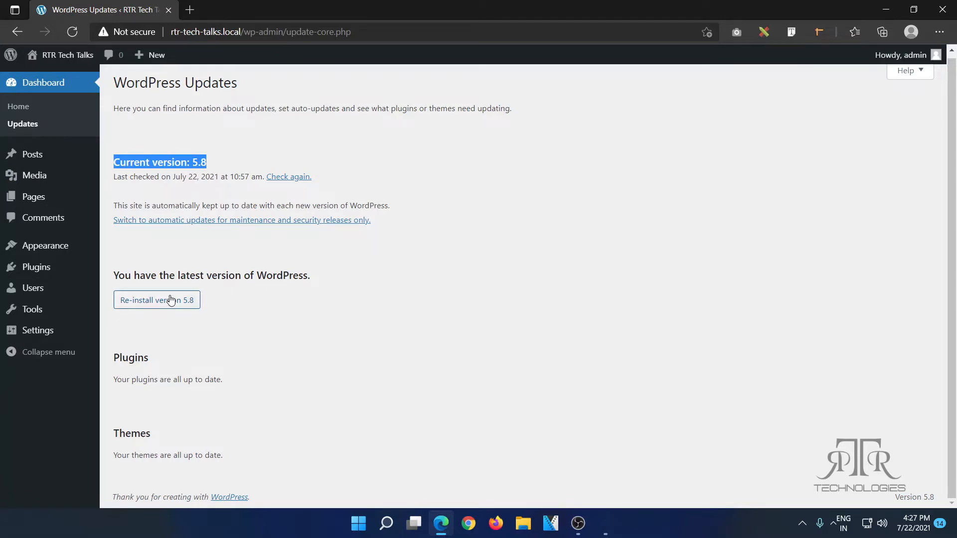
drag(110, 359, 158, 382)
drag(114, 435, 168, 445)
click(193, 439)
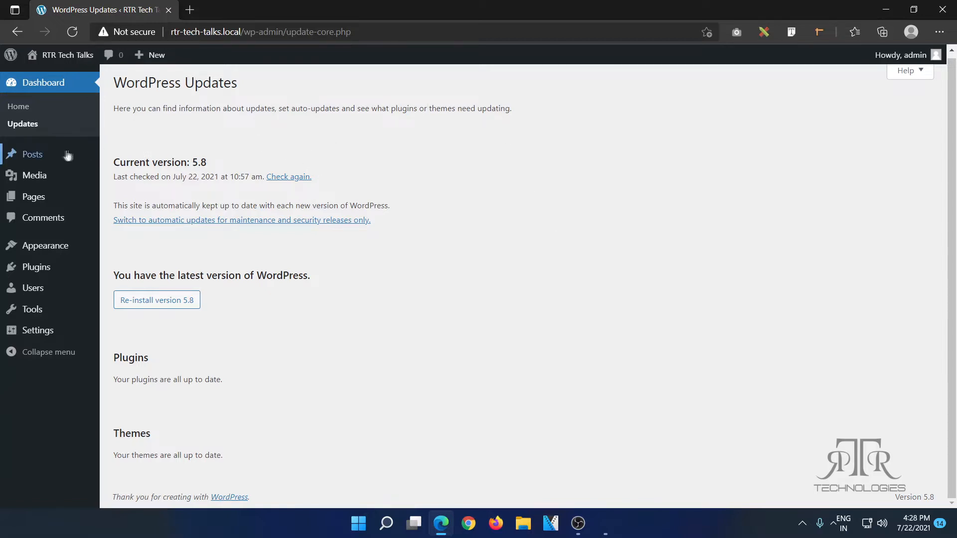
Step: Show the list of all posts and open the "Hello world!" post for editing
mouse_move(52, 141)
click(30, 156)
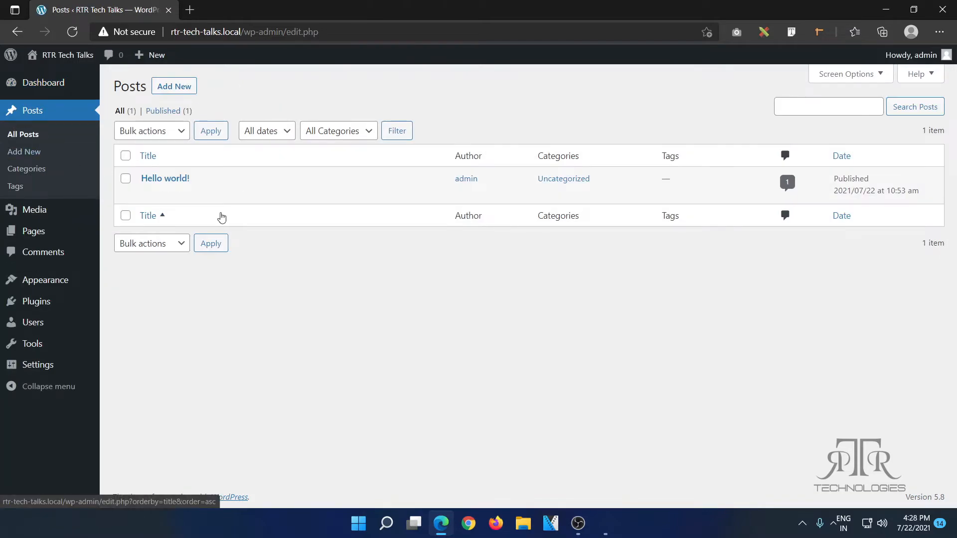
mouse_move(129, 189)
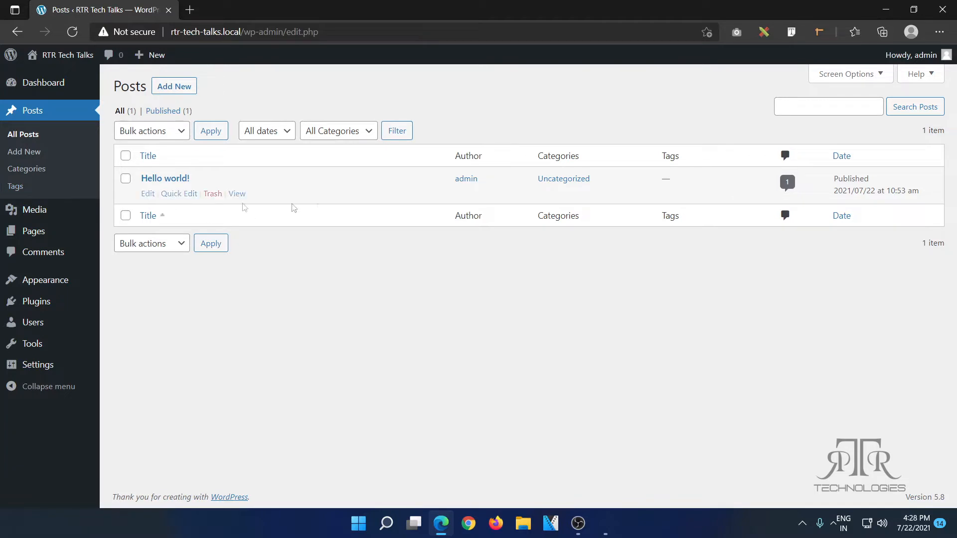
click(159, 183)
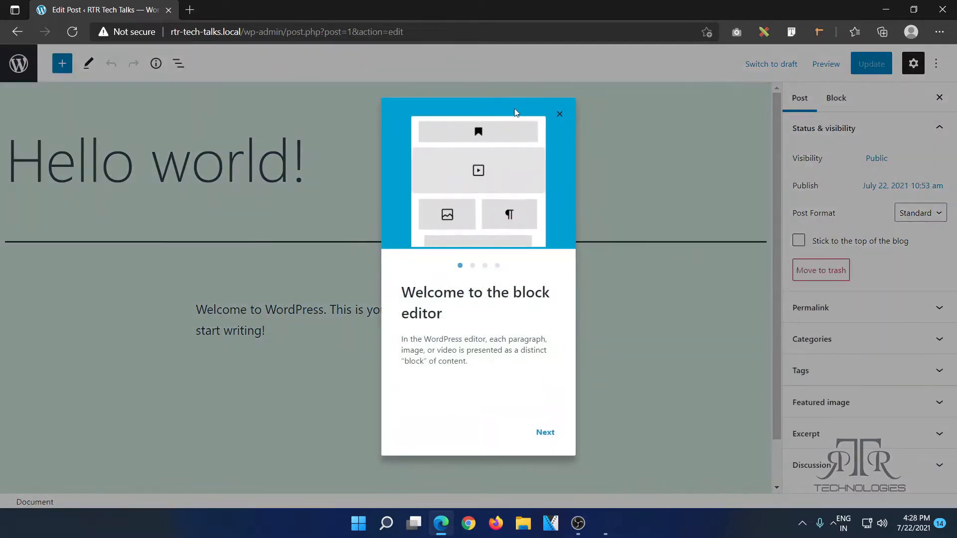
Step: Go through all pages of the block editor welcome guide and close it
click(541, 431)
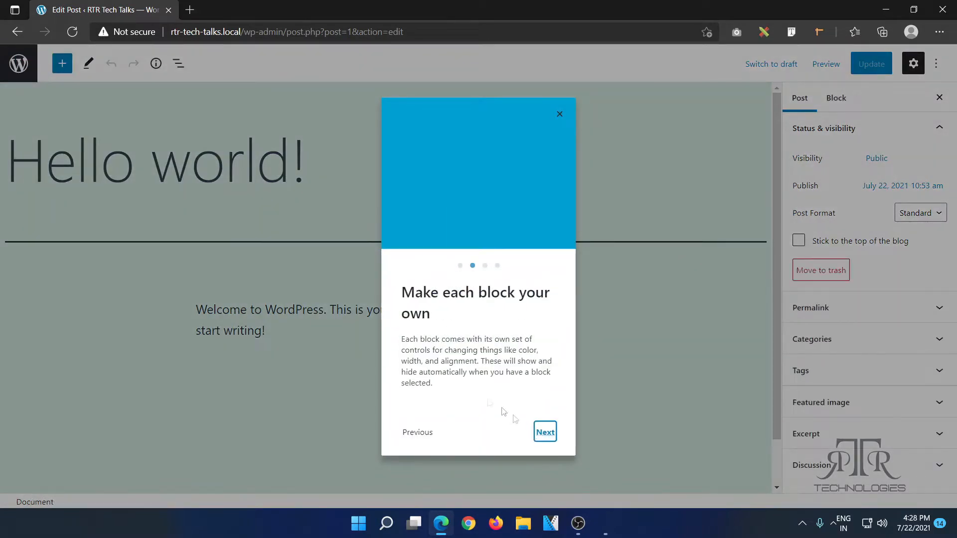
click(545, 432)
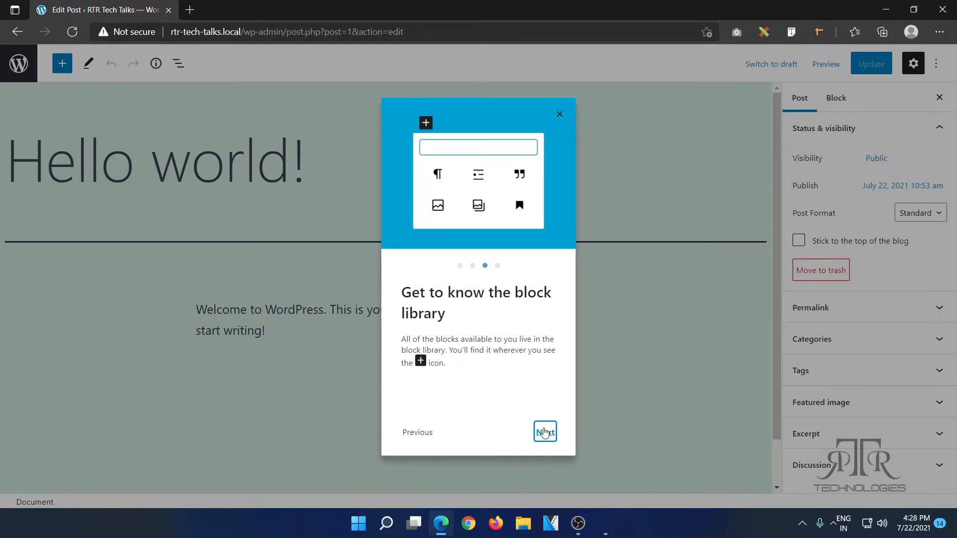
click(545, 432)
click(545, 432)
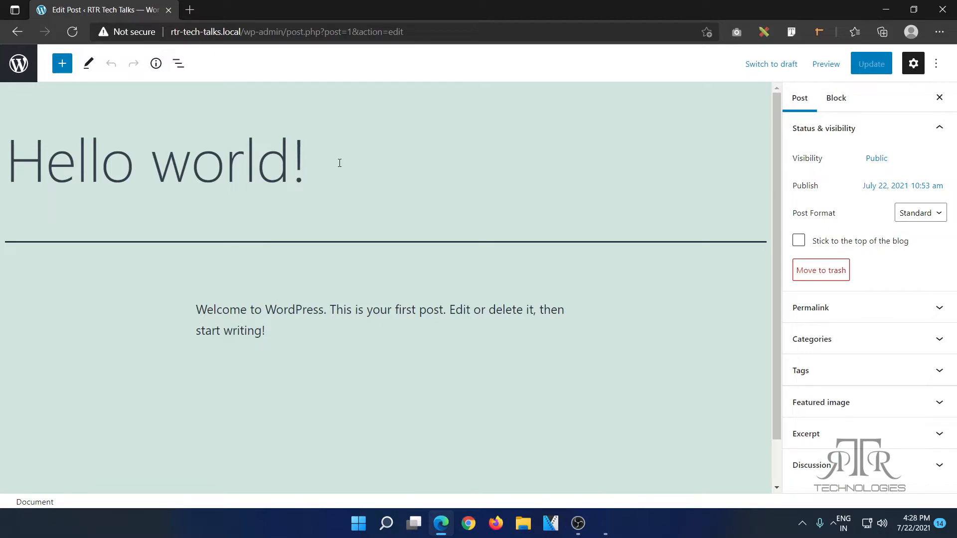
Step: Replace the post title with "RTR Blog"
key(BackSpace)
key(BackSpace)
key(BackSpace)
key(BackSpace)
key(BackSpace)
key(BackSpace)
key(BackSpace)
key(BackSpace)
key(BackSpace)
key(BackSpace)
key(BackSpace)
key(BackSpace)
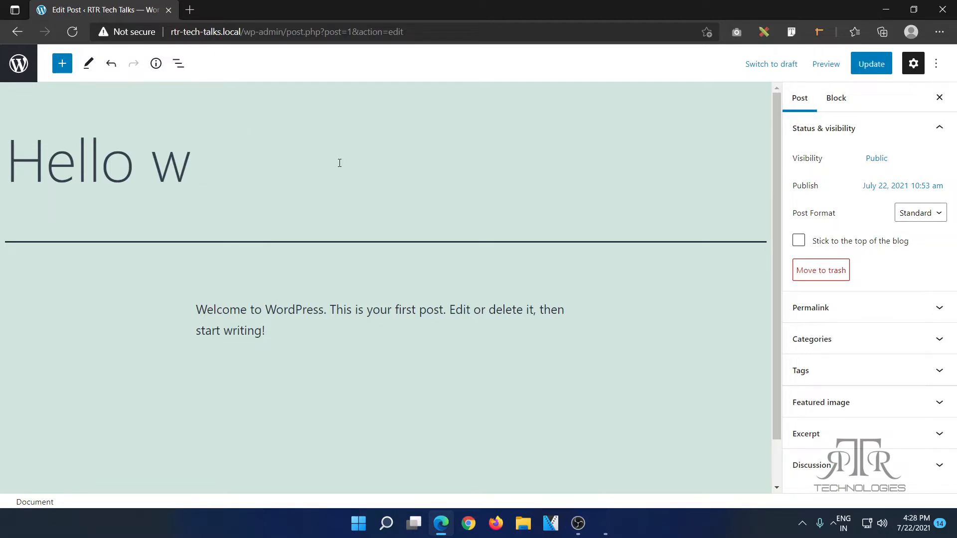
text(RTR)
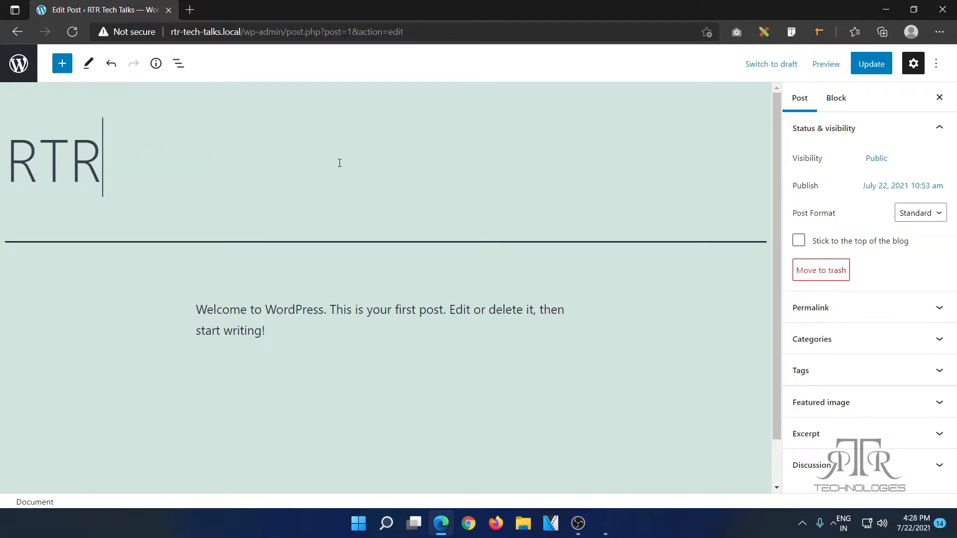
text( Blog)
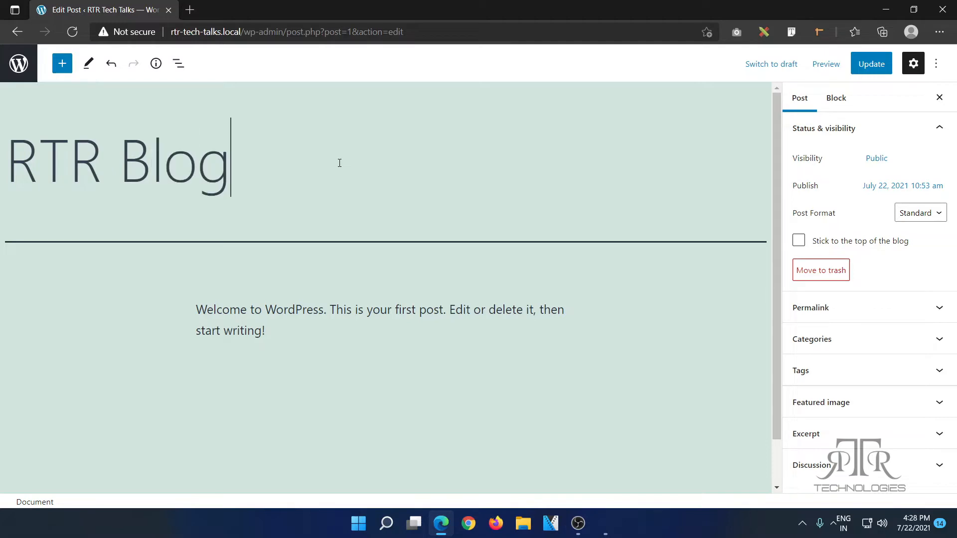
Step: Delete all the text of the post's welcome paragraph
click(383, 324)
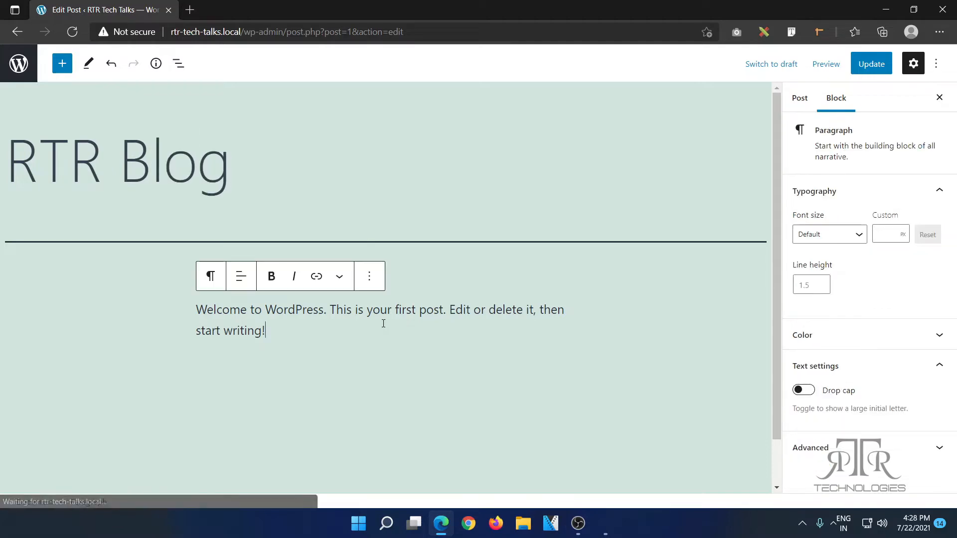
key(ctrl+a)
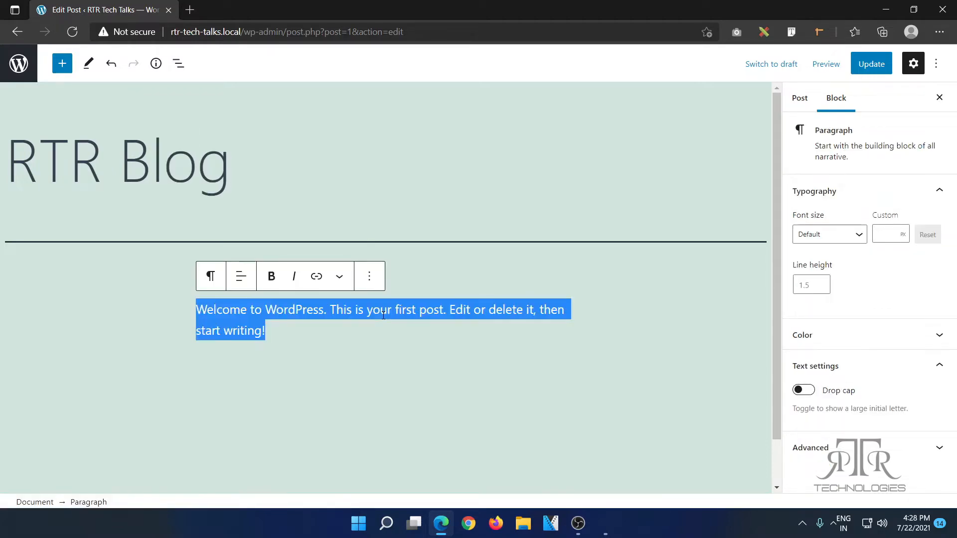
key(BackSpace)
Step: Search the web for "lorem ipsum generator" in a new browser tab and open the loremipsum.io generator
click(190, 10)
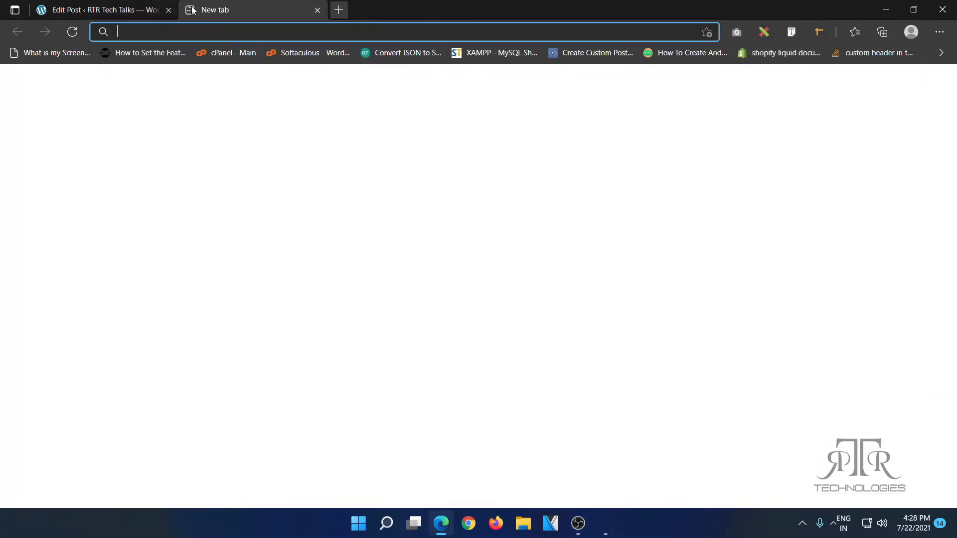
text(lore)
key(Return)
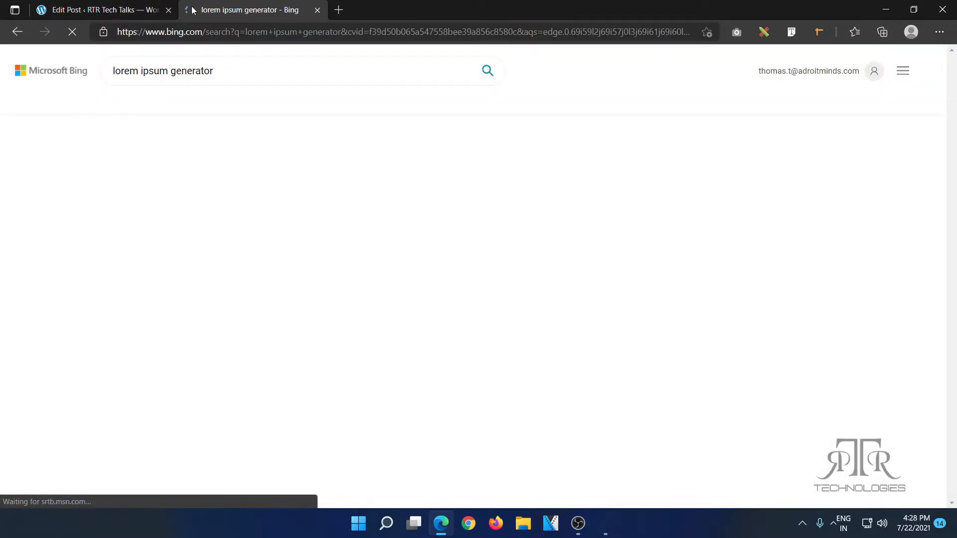
click(191, 157)
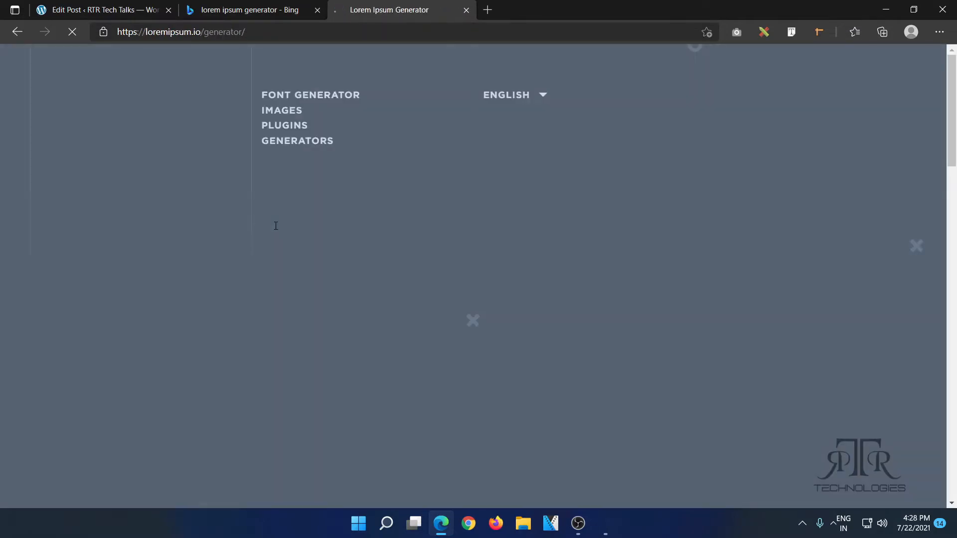
Step: Fill the post's empty paragraph with five generated paragraphs of lorem ipsum text and update the post
scroll(274, 225, down, 4)
click(329, 232)
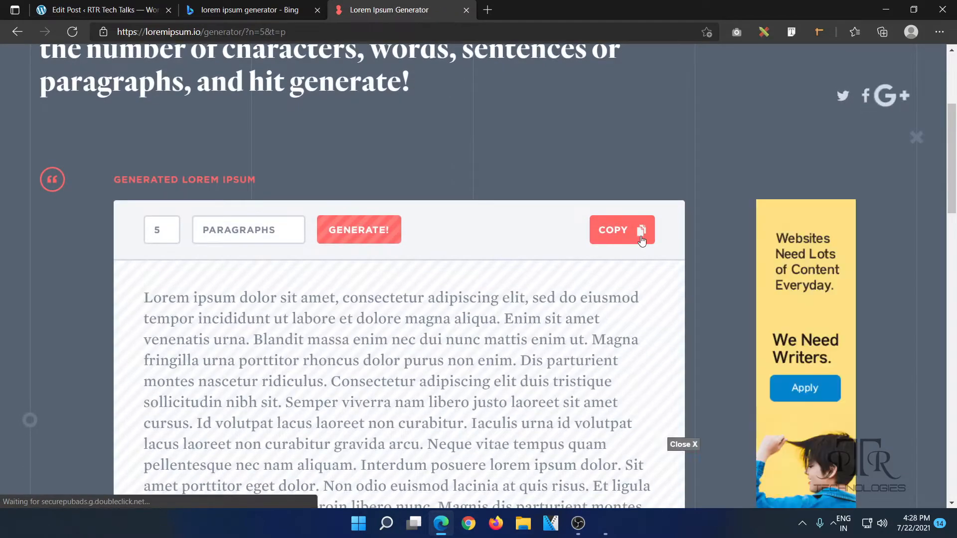
click(69, 9)
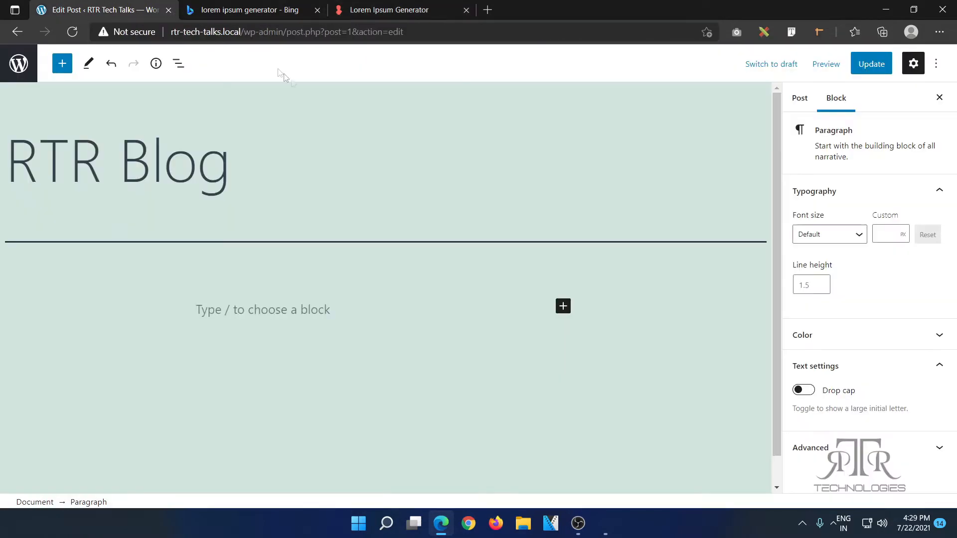
key(ctrl+v)
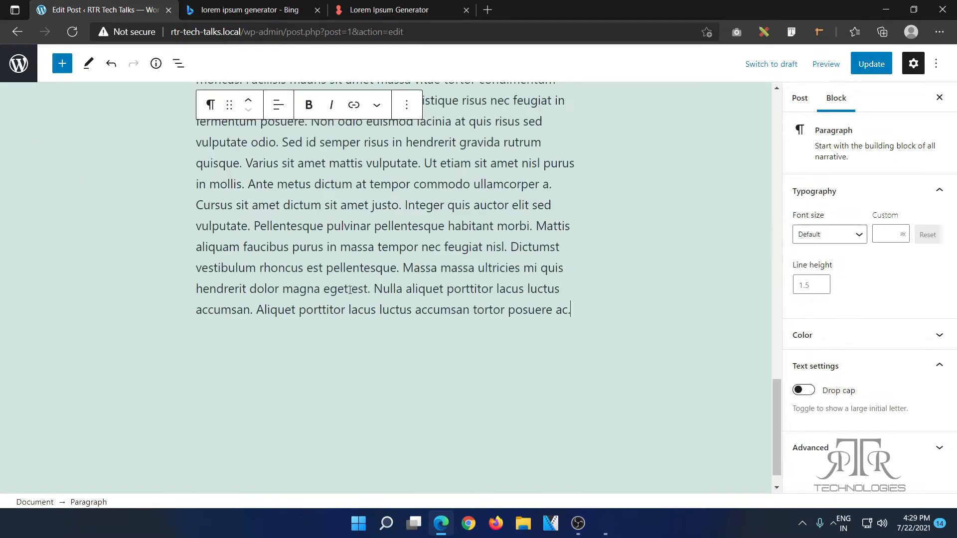
scroll(350, 290, up, 15)
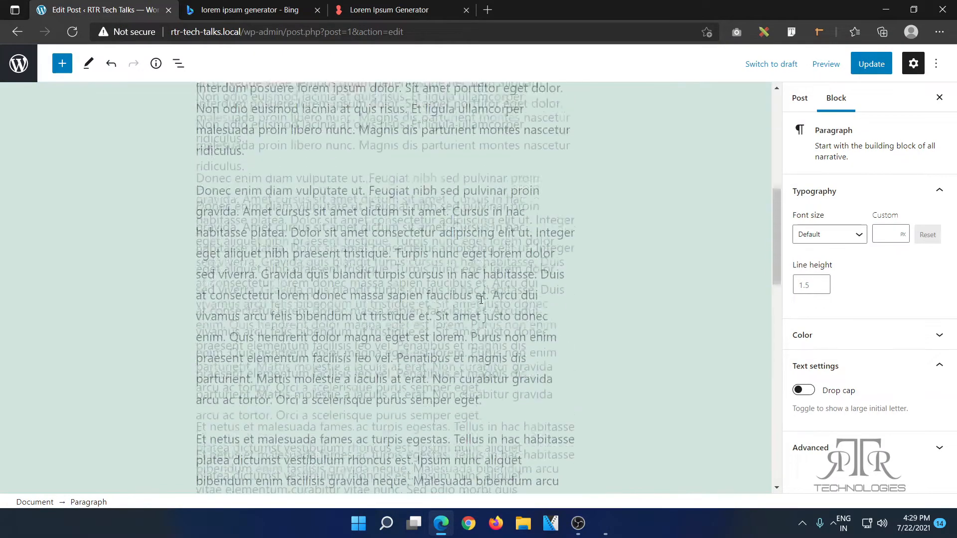
click(872, 64)
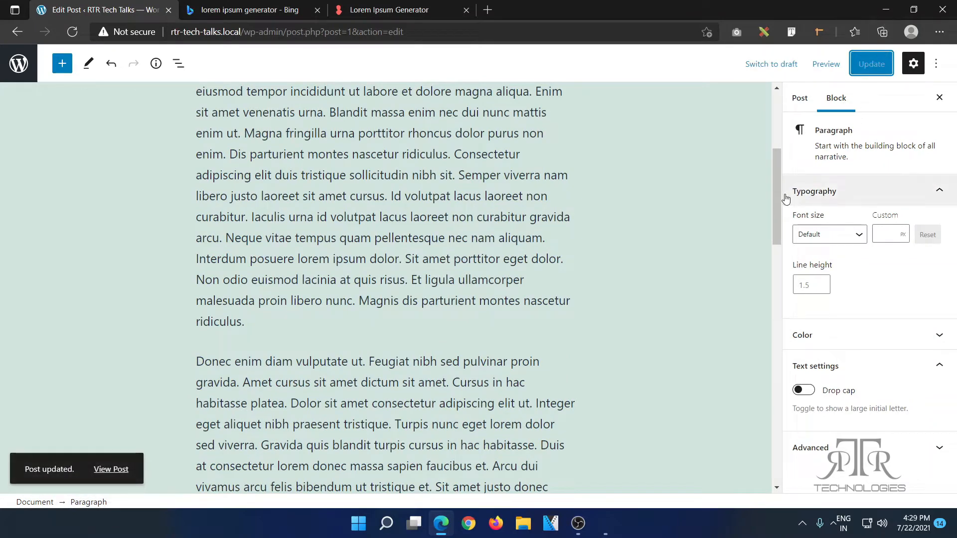
scroll(691, 282, up, 5)
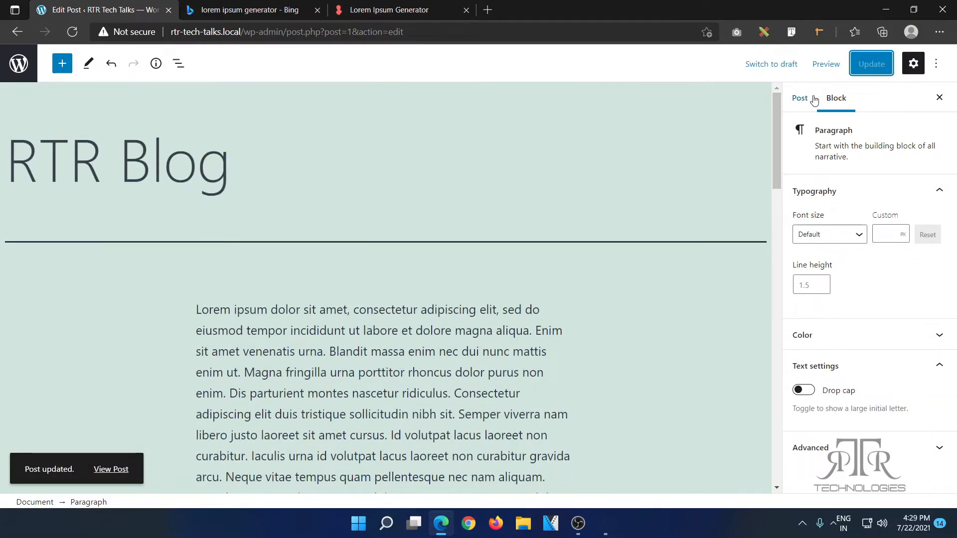
Step: Preview the updated post in a new browser tab and look through it down to the comments
click(825, 64)
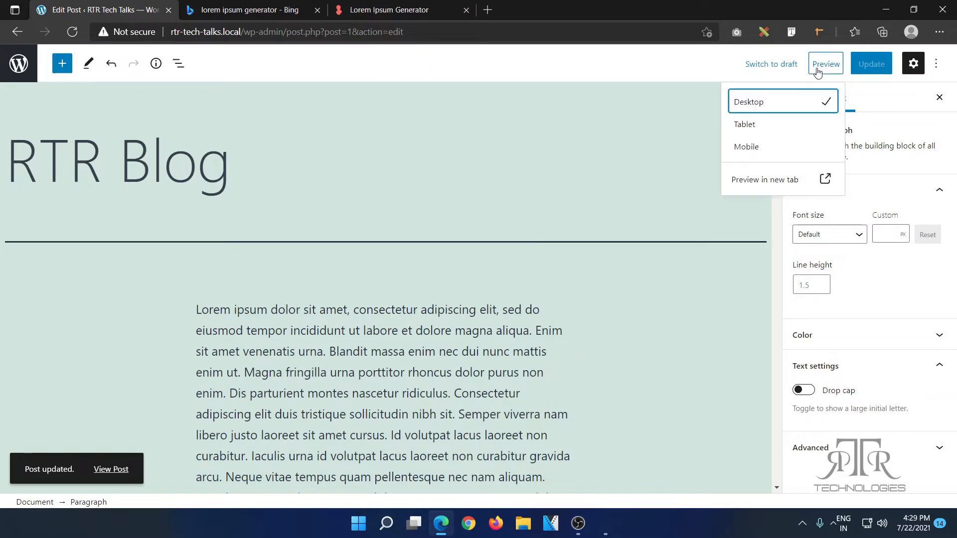
click(778, 181)
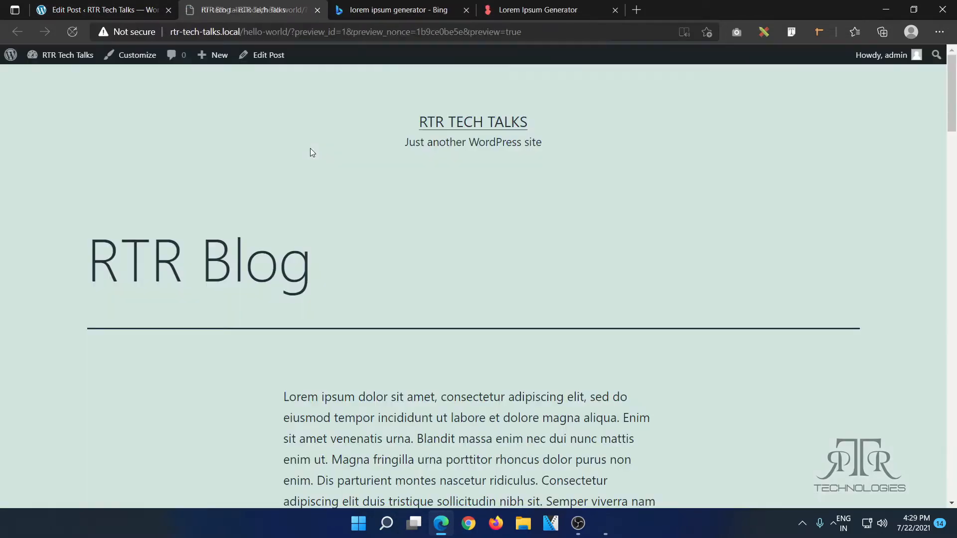
scroll(311, 148, down, 5)
scroll(310, 149, down, 15)
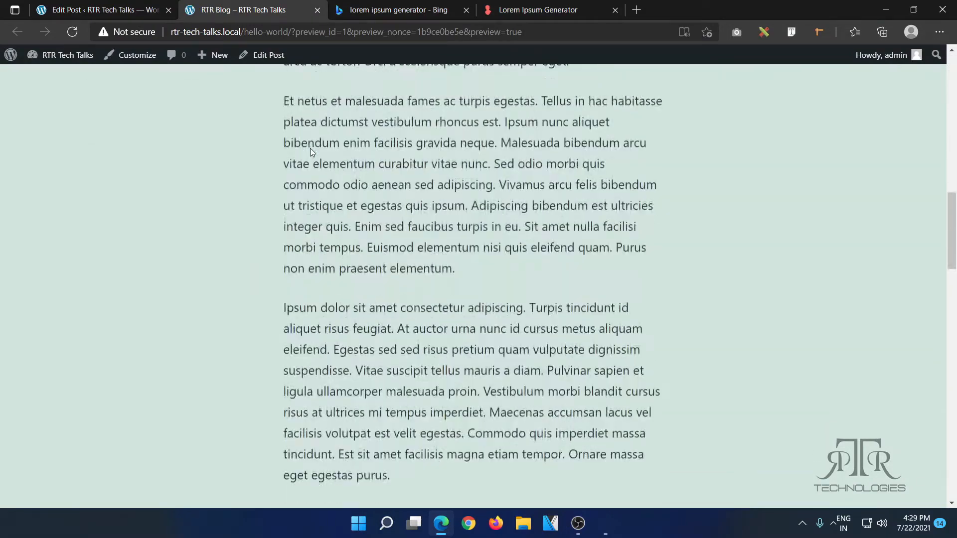
scroll(310, 148, down, 15)
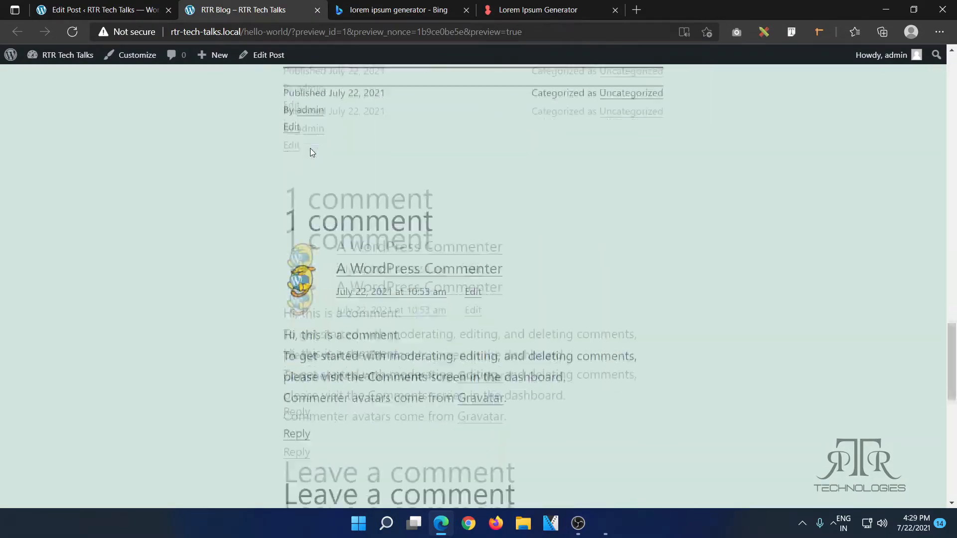
scroll(311, 148, up, 3)
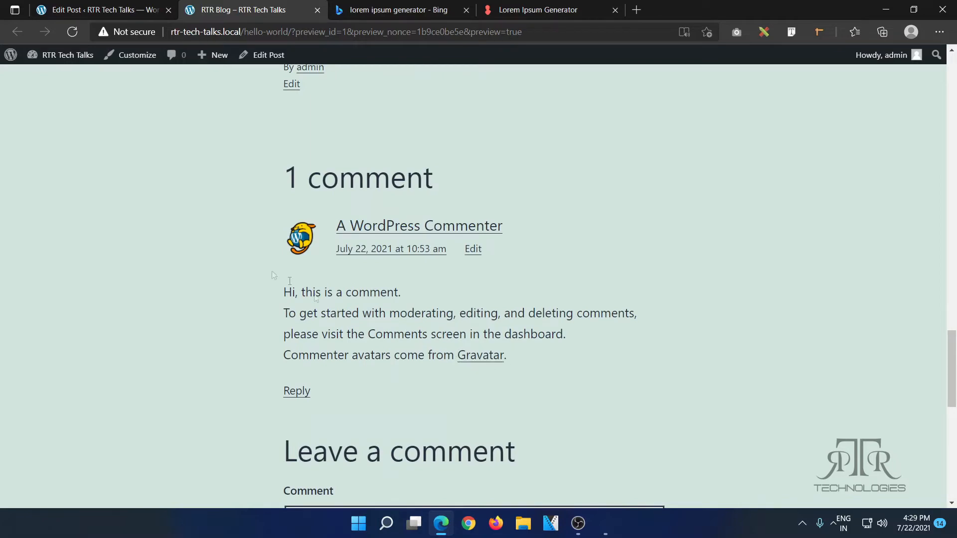
Step: Post the comment "haifncin" on the RTR Blog post and check it in the comment list
scroll(388, 325, down, 7)
click(381, 213)
text(haifncin)
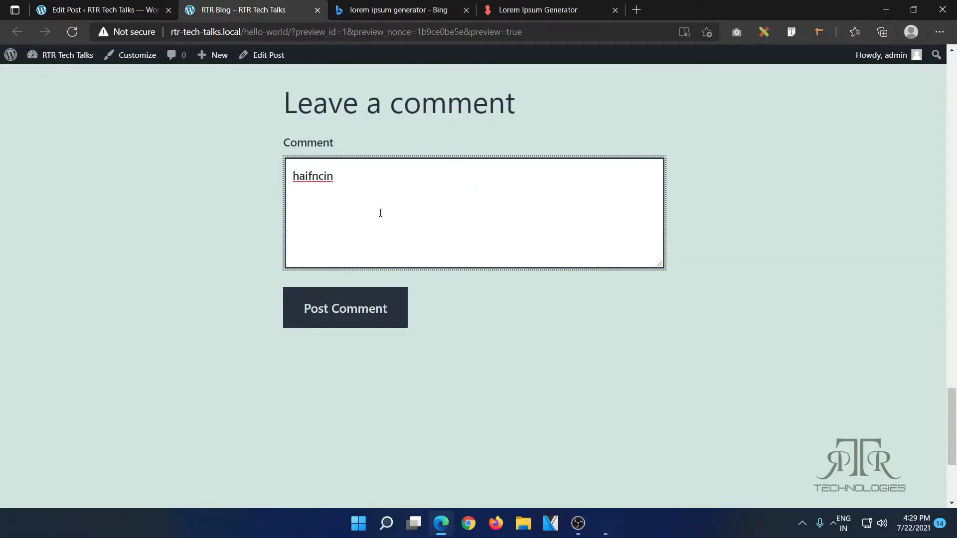
click(391, 299)
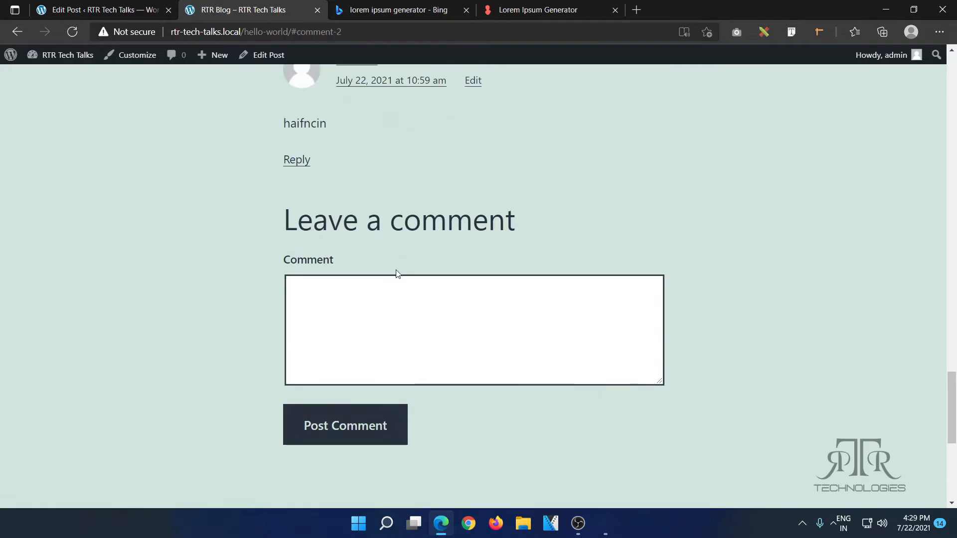
scroll(396, 270, down, 1)
drag(357, 329, 275, 332)
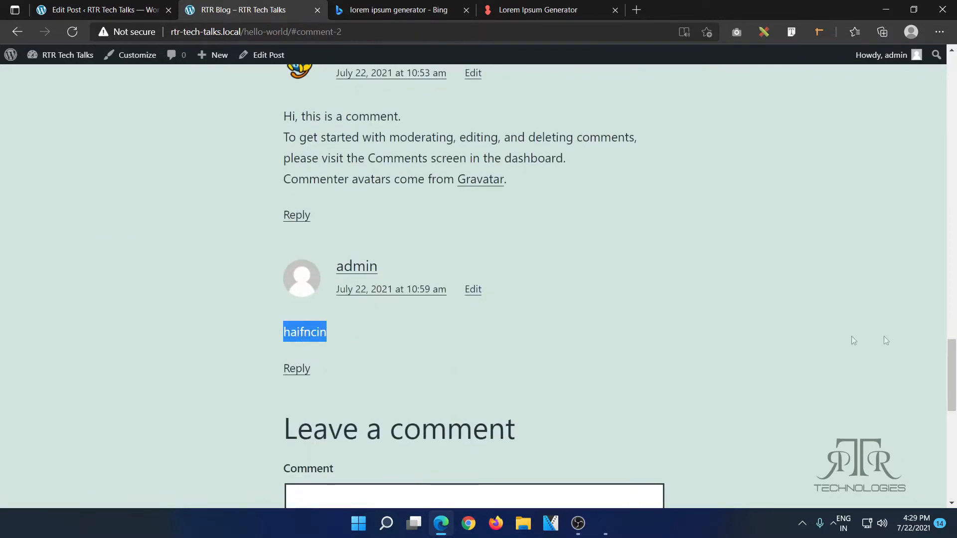
drag(955, 359, 953, 74)
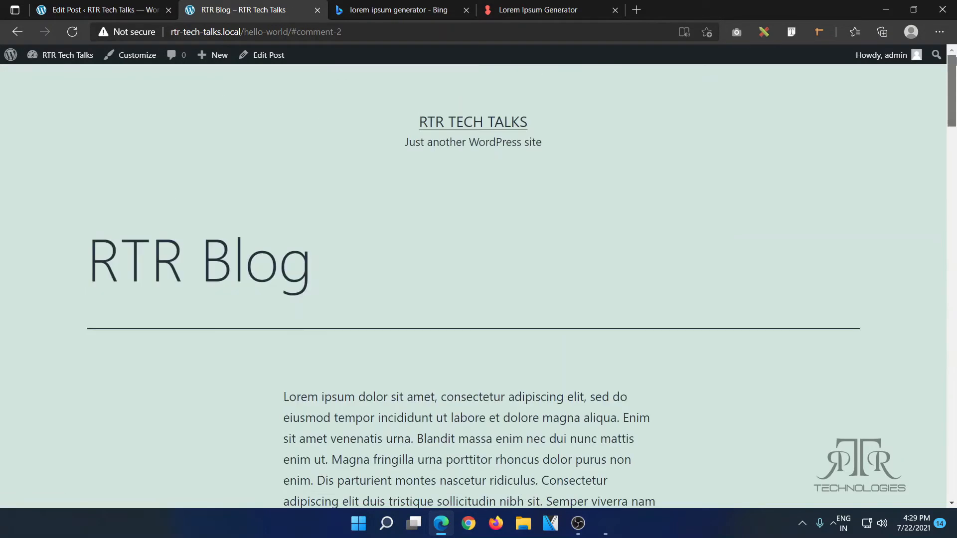
Step: Open the dashboard from the preview page, close that browser tab and go from the post editor to the list of all posts
click(72, 57)
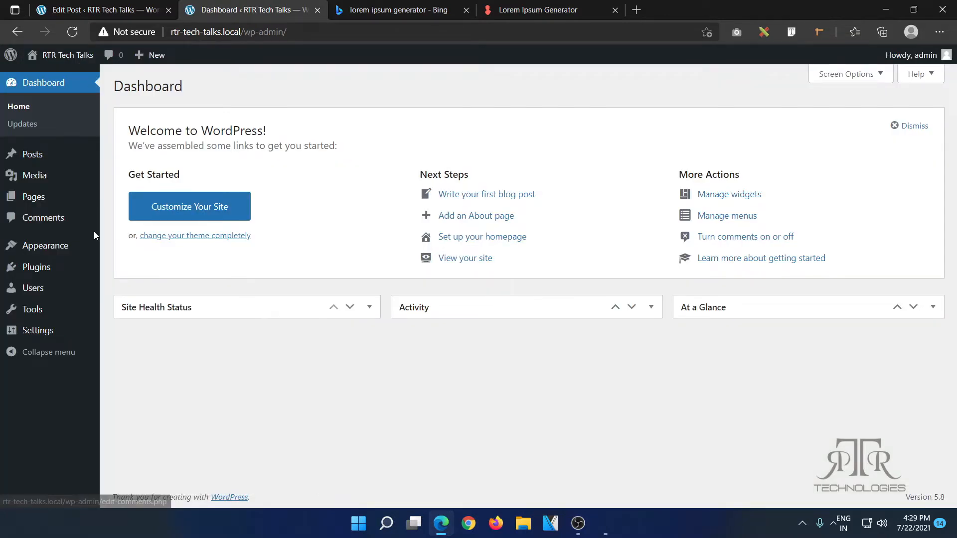
click(100, 9)
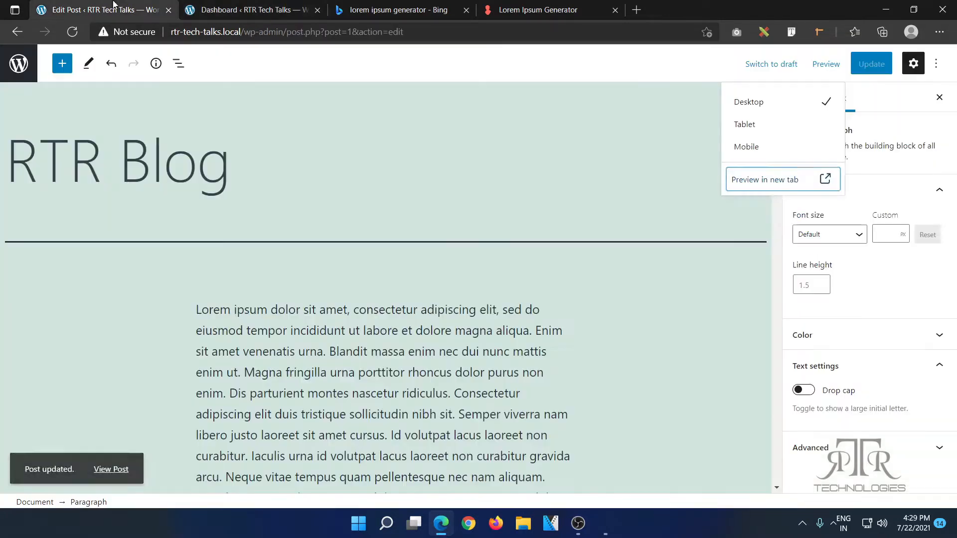
middle_click(212, 4)
click(6, 73)
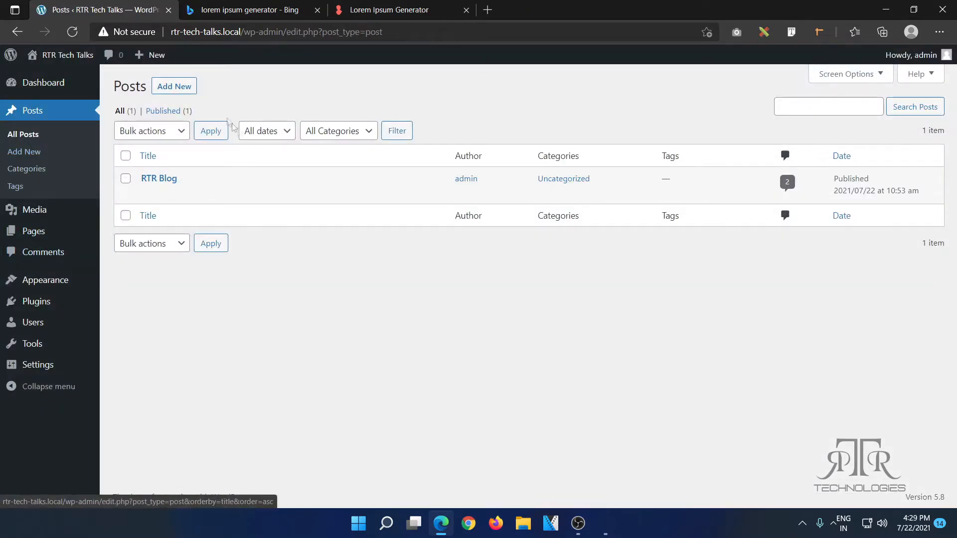
Step: Add a new post titled "Test 1" and paste the copied lorem ipsum paragraphs into its body
click(195, 89)
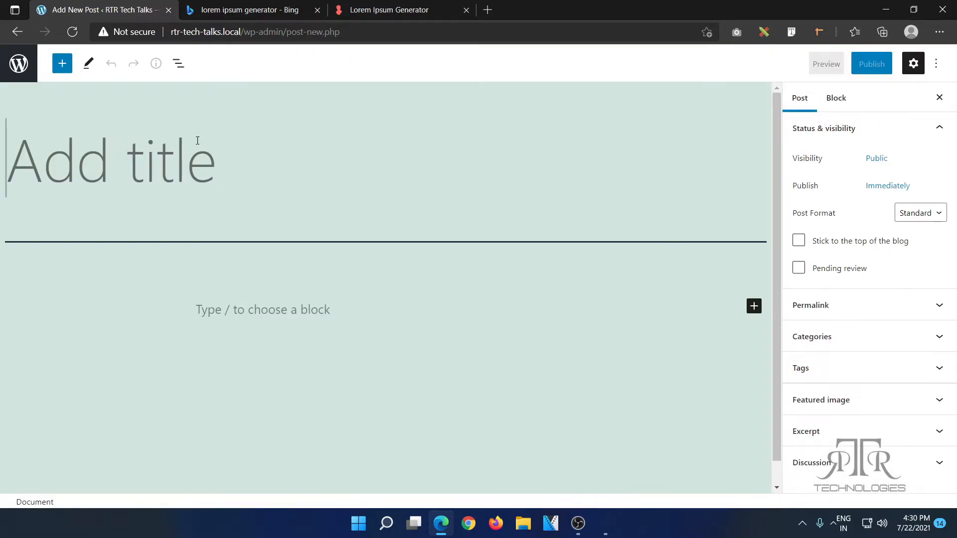
text(Test 1)
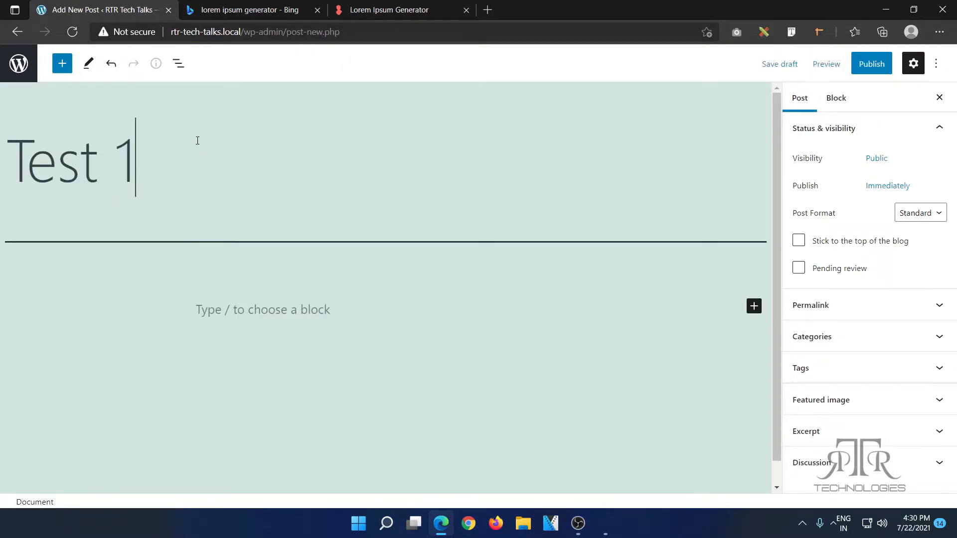
click(309, 307)
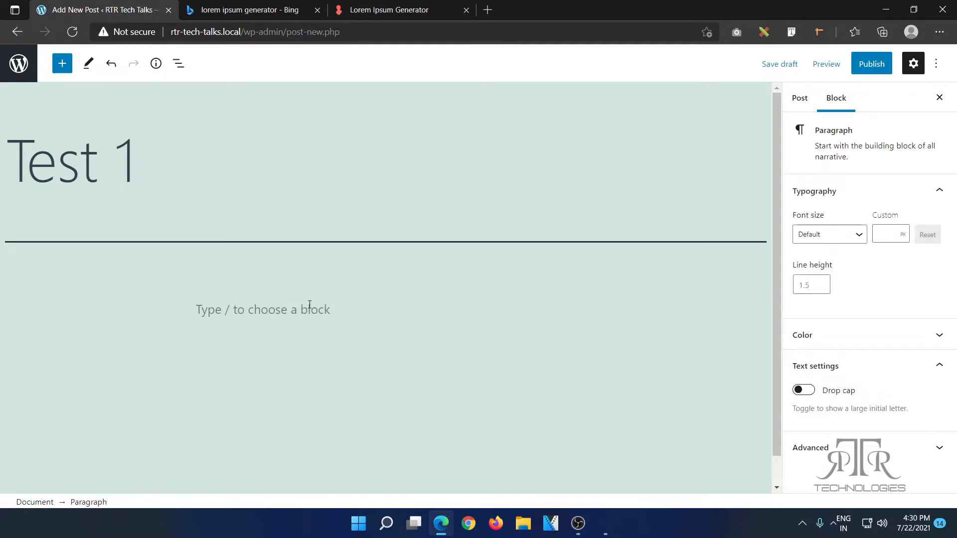
key(ctrl+v)
scroll(672, 283, up, 5)
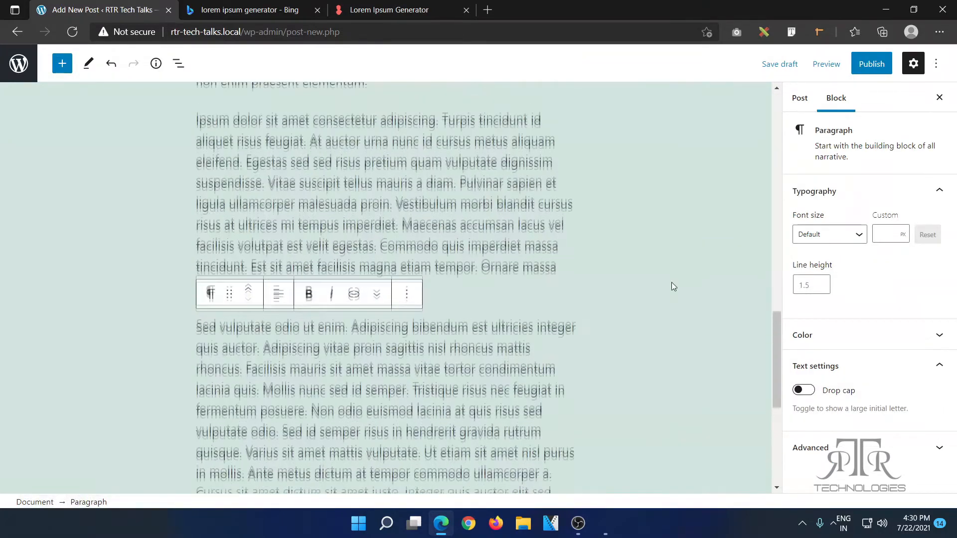
Step: Expand the permalink settings of the unpublished post, view the page its link opens, and return to the editor
click(796, 102)
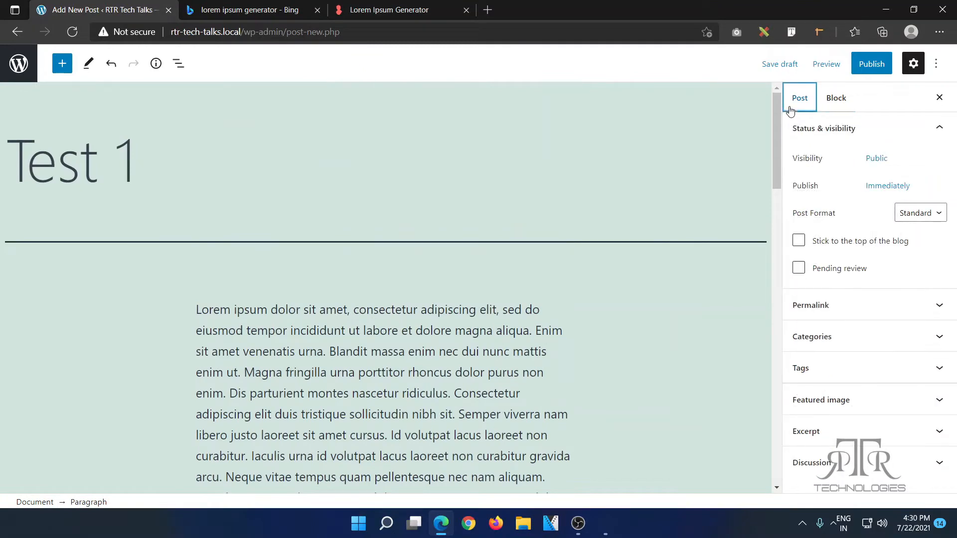
click(832, 304)
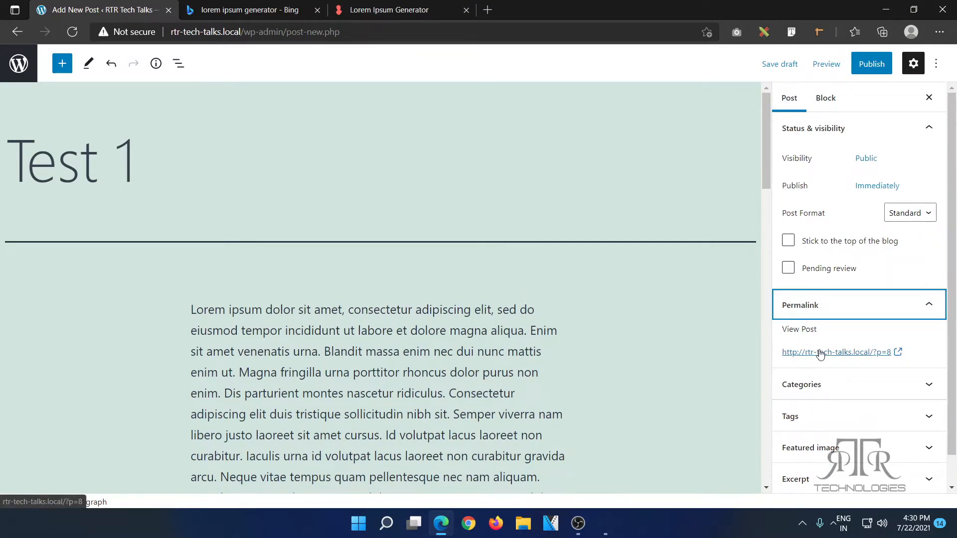
click(821, 353)
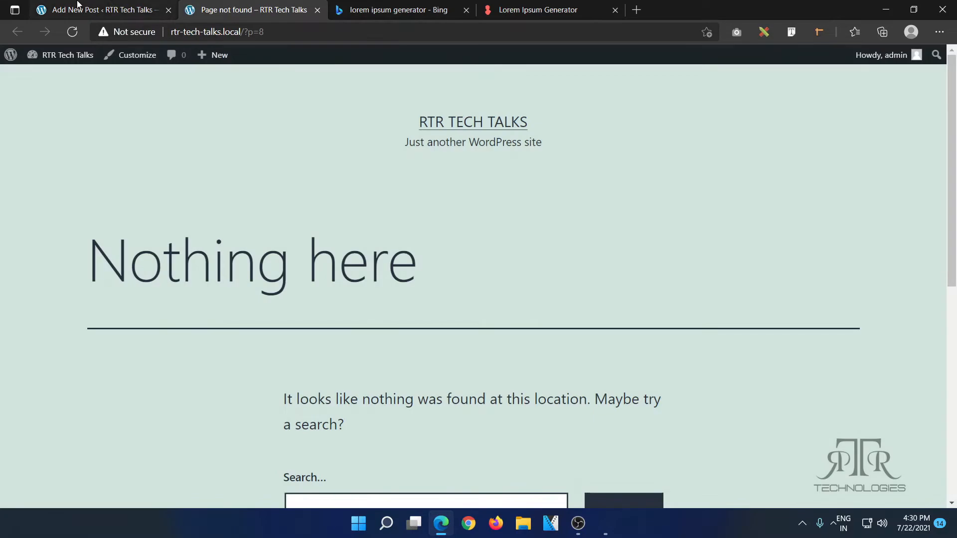
scroll(532, 260, down, 10)
scroll(533, 259, up, 10)
click(148, 6)
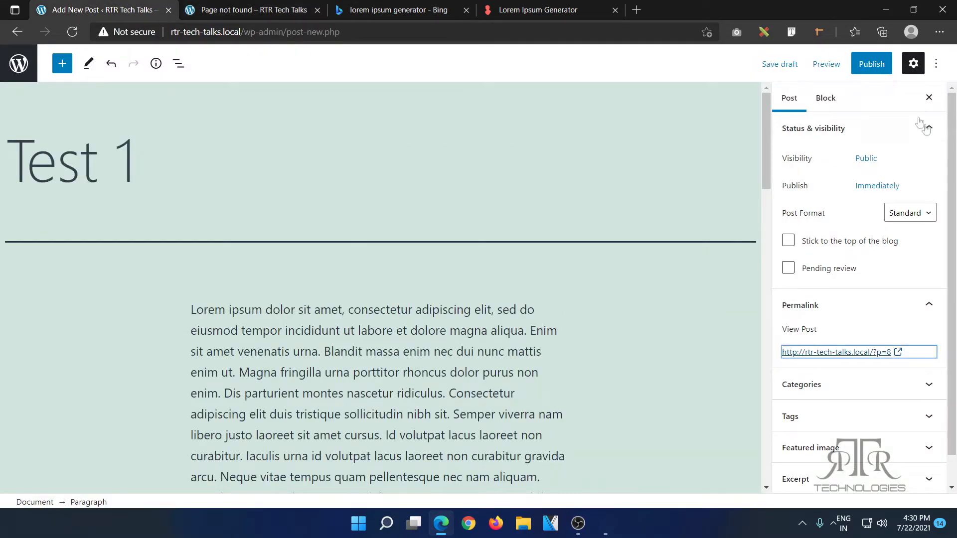
Step: Publish the "Test 1" post and view it on the site
click(872, 63)
click(832, 64)
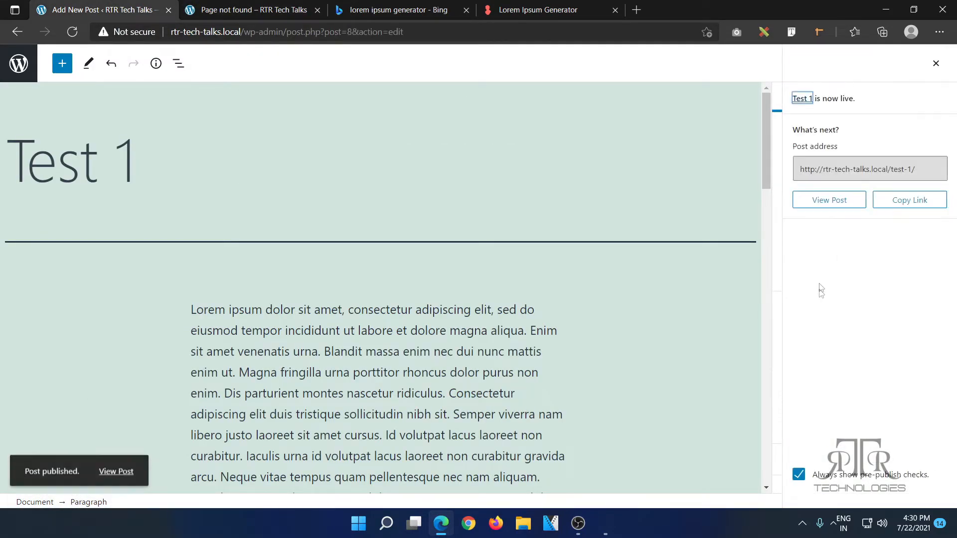
click(831, 261)
scroll(303, 331, down, 15)
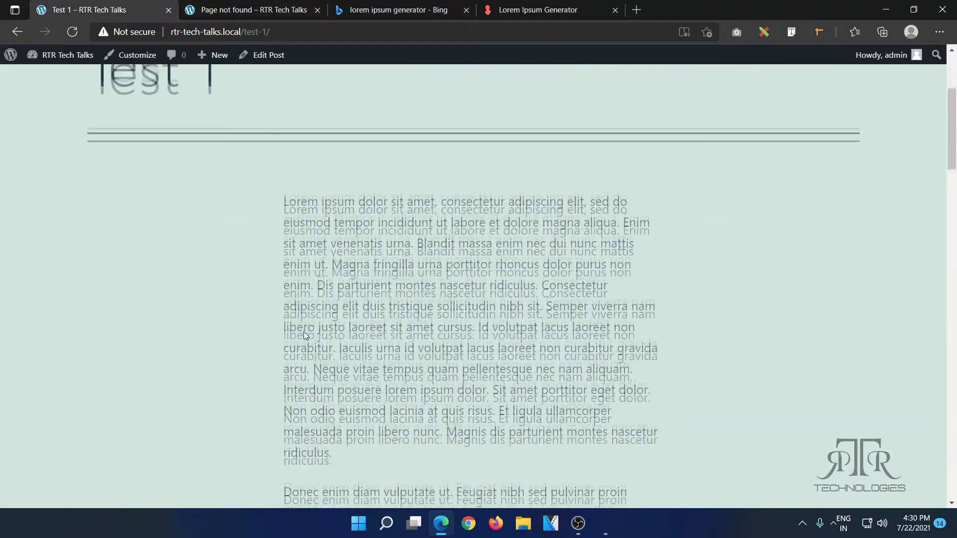
Step: Return to the "Test 1" post editor and close the page-not-found and Bing search browser tabs
click(18, 31)
middle_click(239, 5)
middle_click(259, 5)
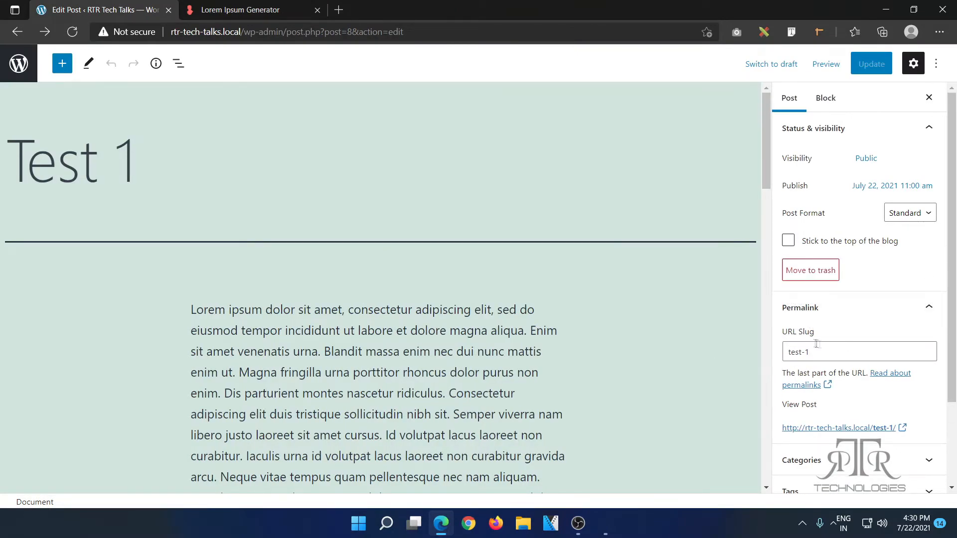
Step: Change the URL slug of the "Test 1" post to "new permalink" and update the post
click(805, 319)
click(805, 319)
click(819, 349)
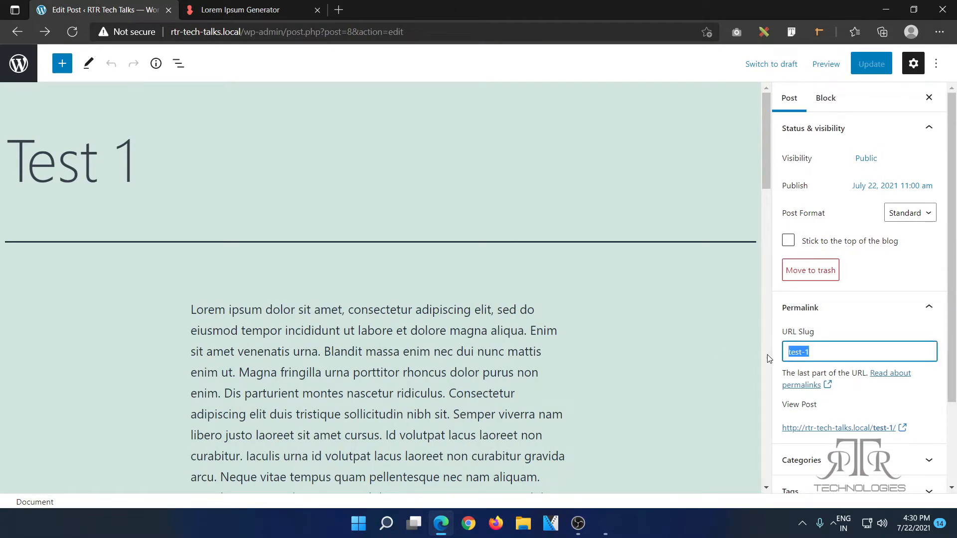
text(new)
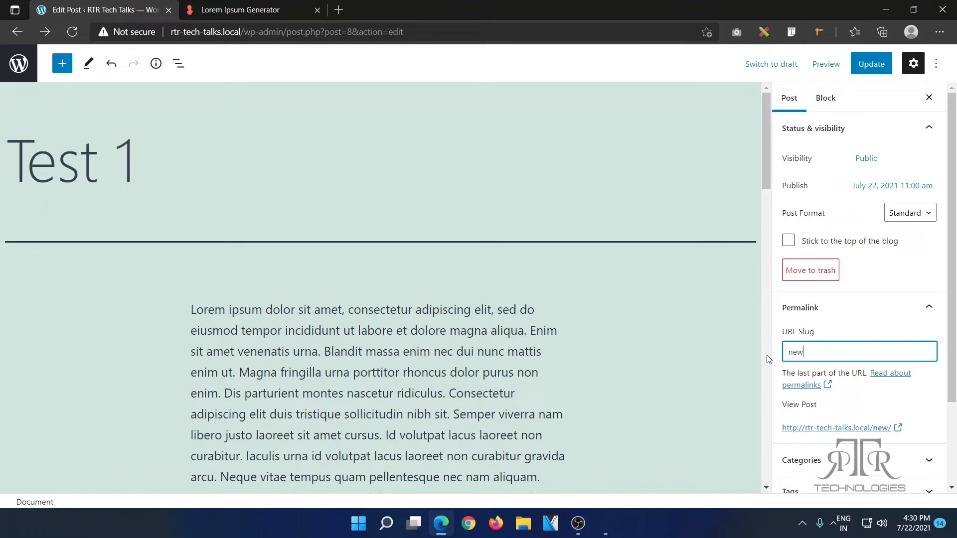
text( permalonk)
key(ctrl+shift+Left)
text(permalin)
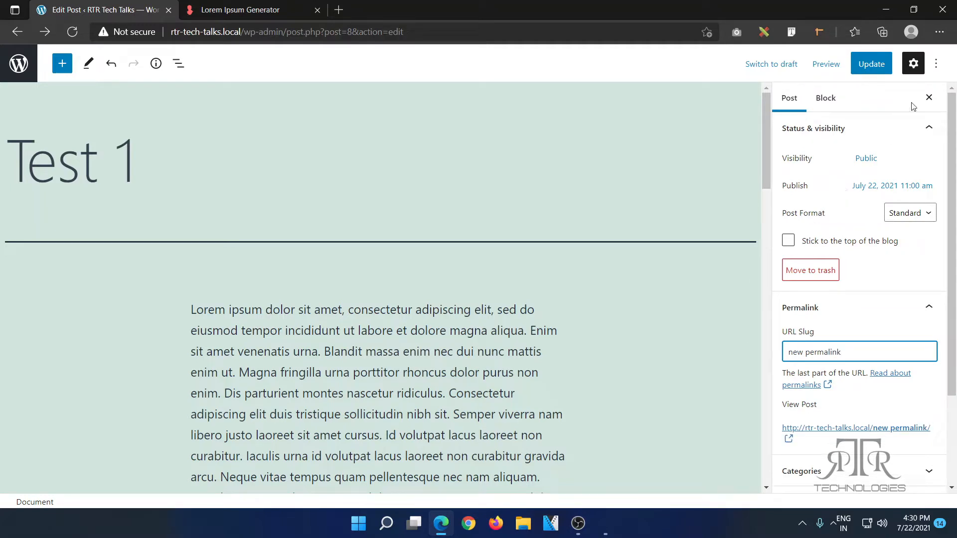
click(874, 66)
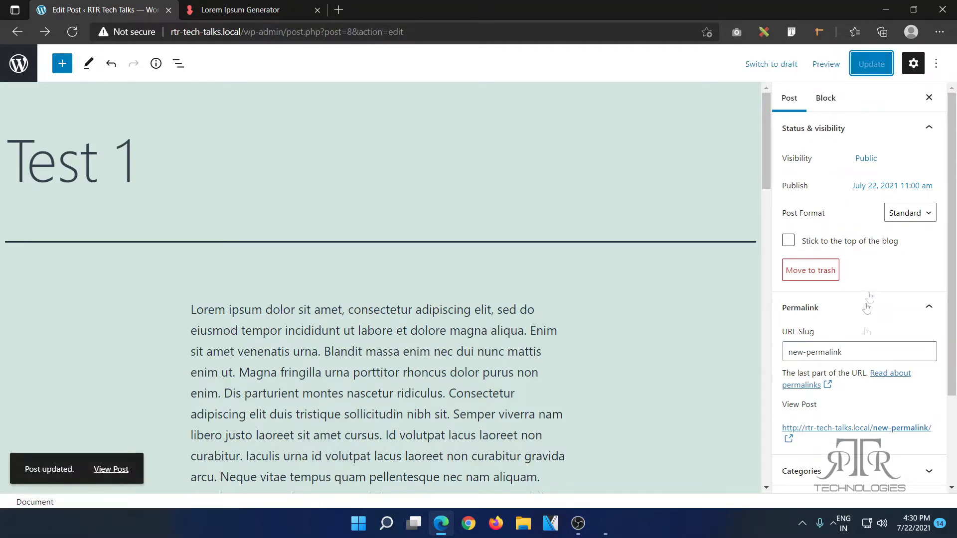
Step: Open the "Test 1" post through its new permalink and look over the page
triple_click(849, 352)
click(878, 388)
click(886, 429)
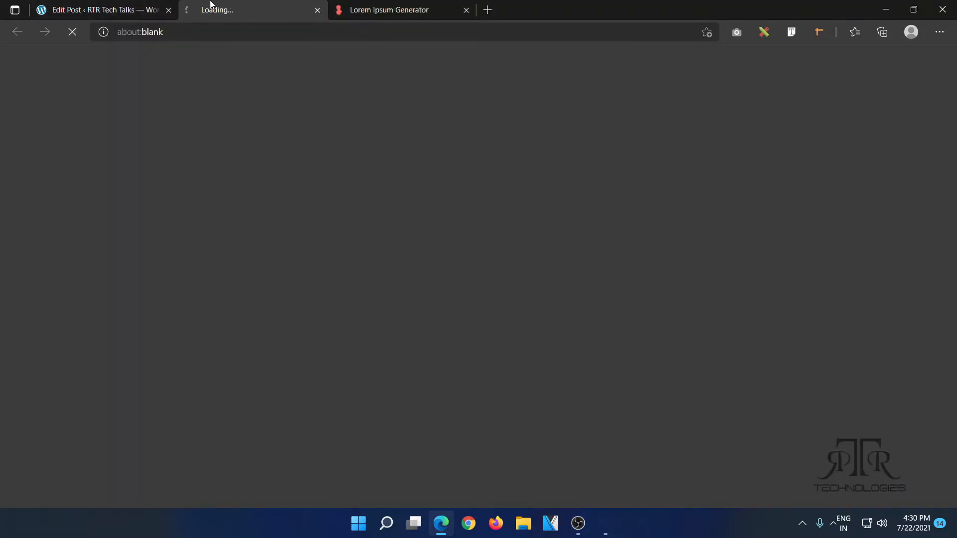
scroll(399, 142, down, 5)
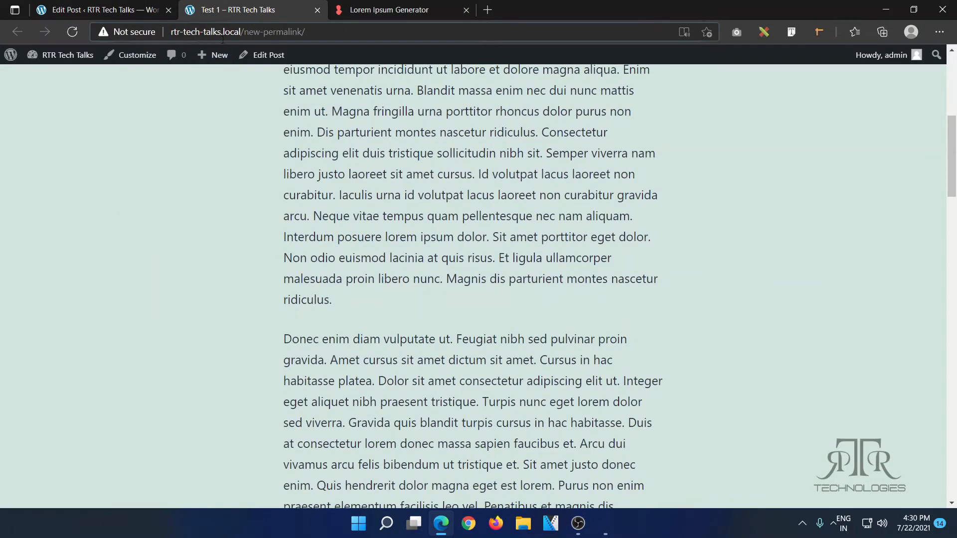
Step: Close the browser tab showing the published post and expand the category settings of the "Test 1" post
drag(224, 31, 377, 30)
key(ctrl+w)
scroll(847, 349, down, 3)
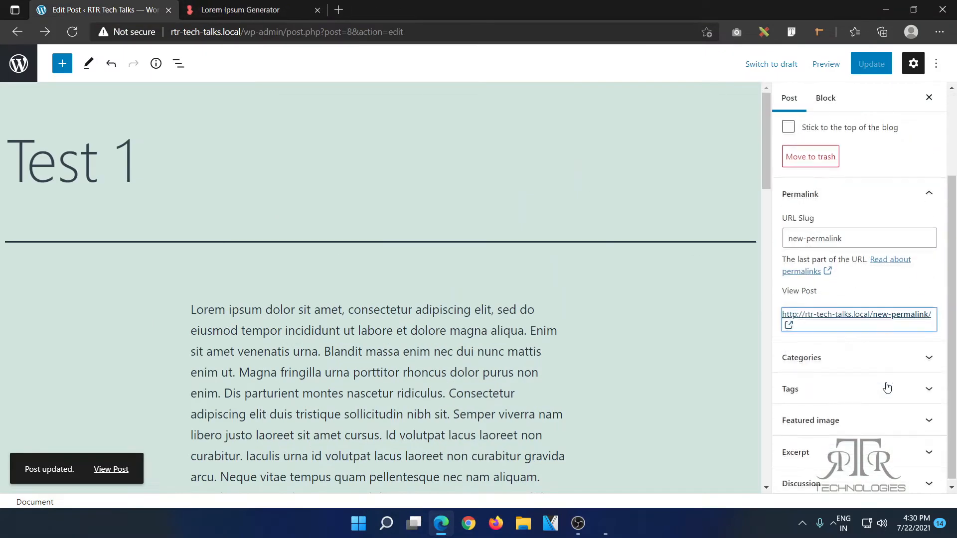
click(855, 349)
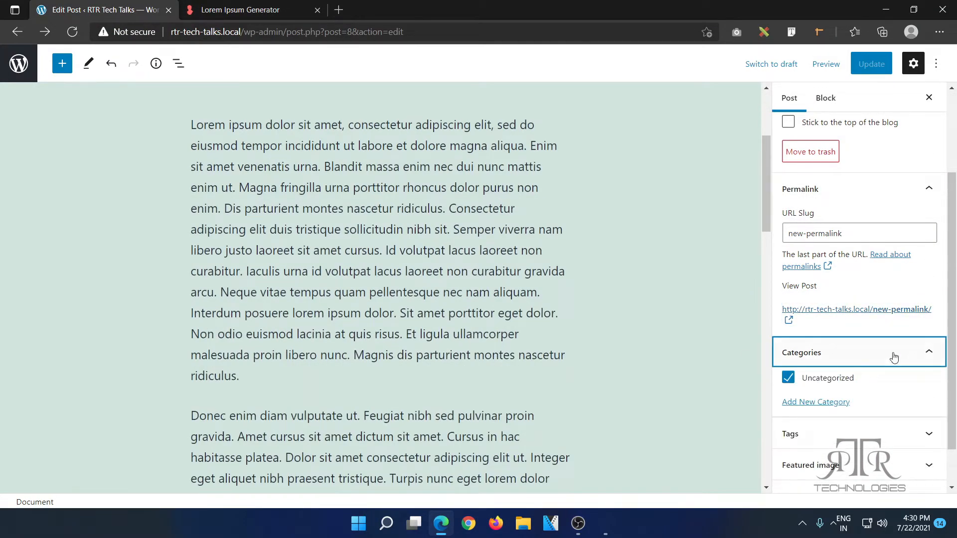
scroll(847, 349, down, 1)
drag(863, 332, 797, 332)
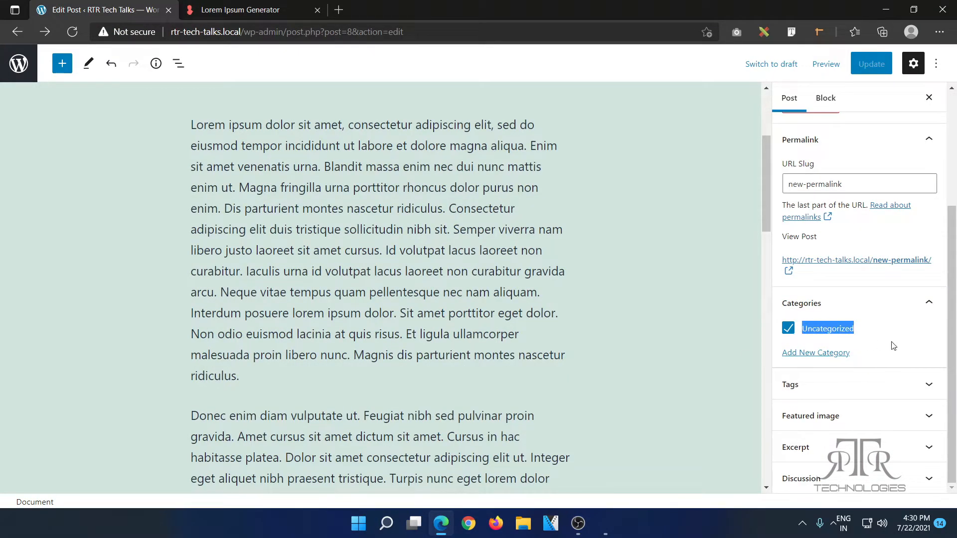
Step: Add a category named "new category" to the post, remove it from Uncategorized and update the post
click(842, 354)
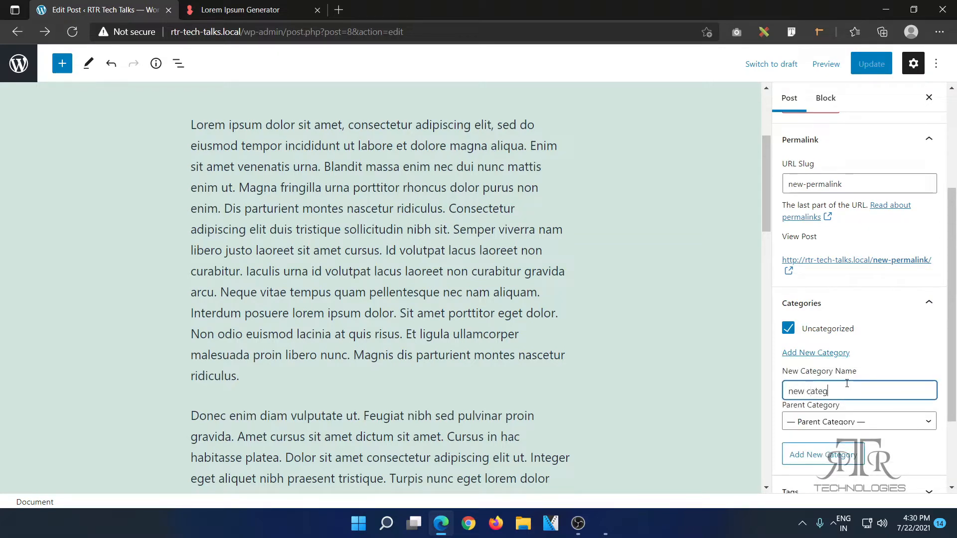
click(837, 457)
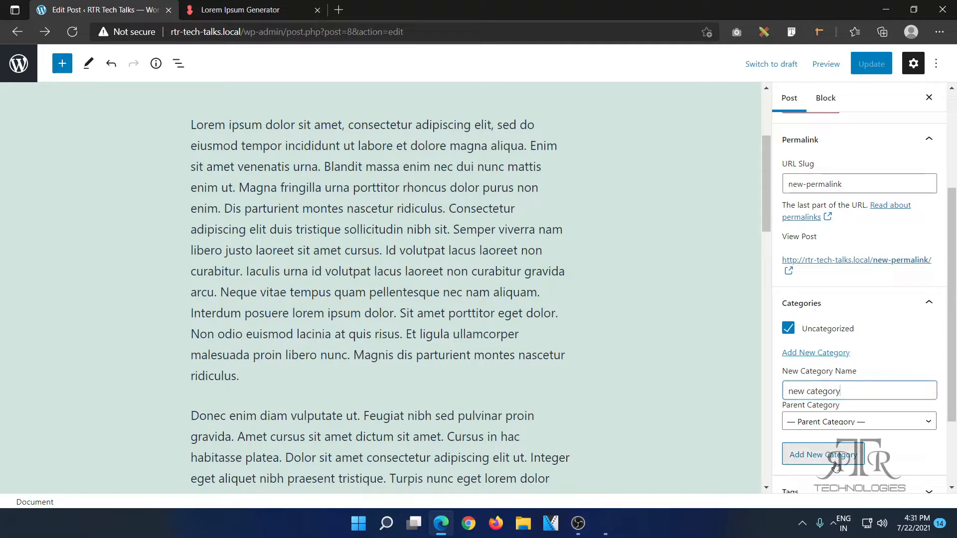
scroll(906, 337, down, 2)
click(791, 208)
click(872, 64)
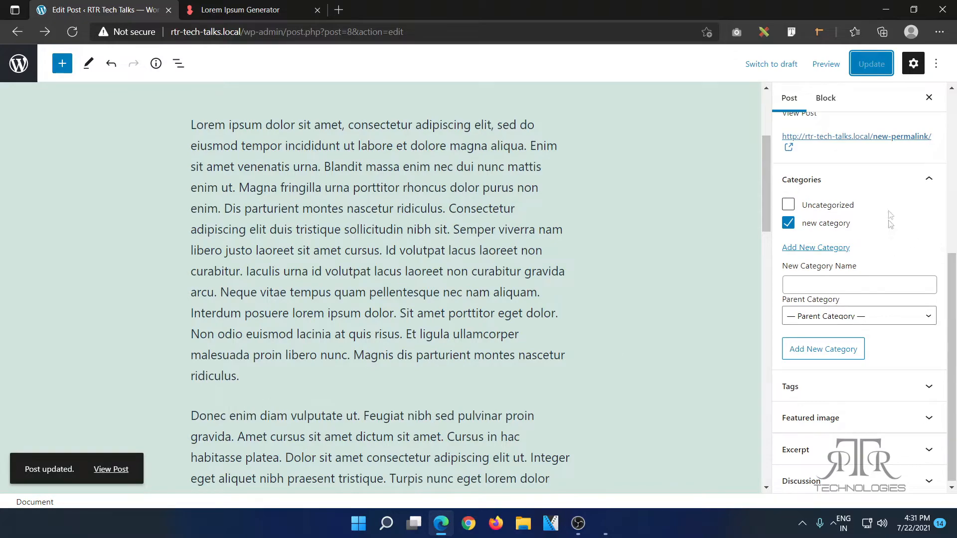
Step: View the "Test 1" post on the site, check the category and publication date below its text, and close that browser tab
click(913, 136)
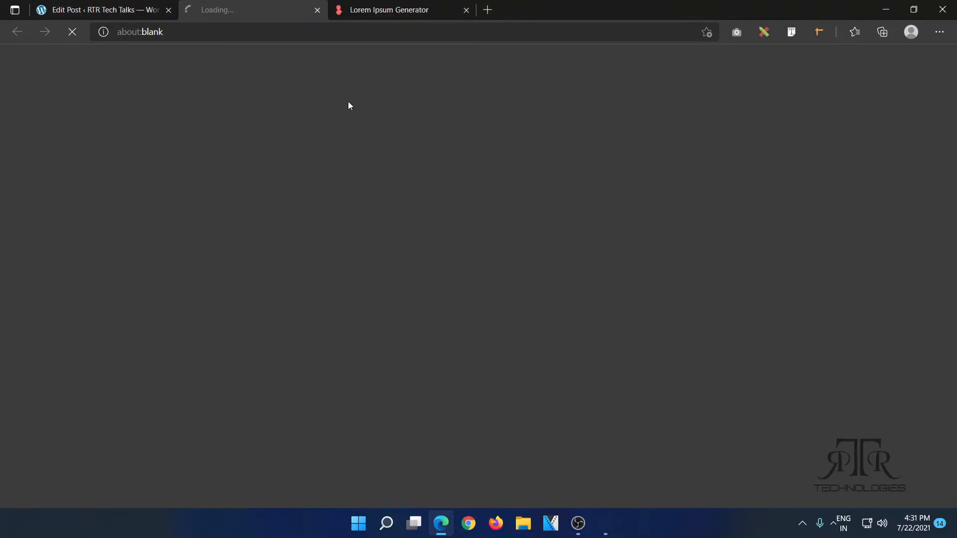
scroll(398, 192, down, 10)
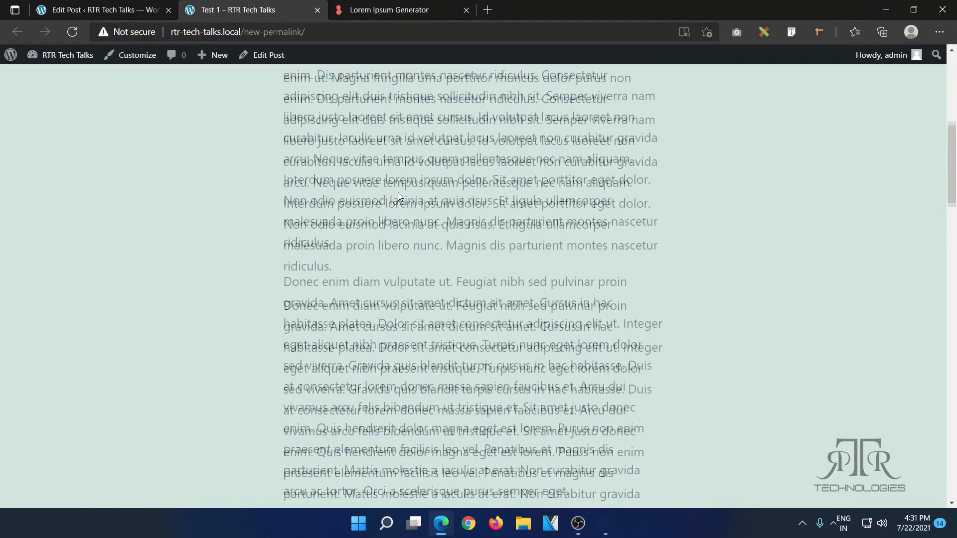
scroll(398, 192, down, 10)
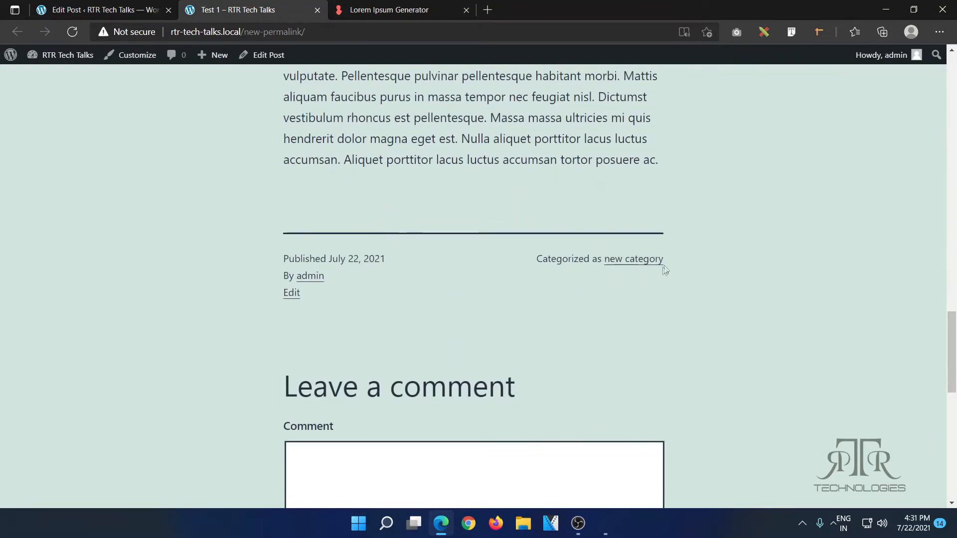
drag(636, 259, 535, 261)
click(515, 283)
drag(321, 253, 406, 264)
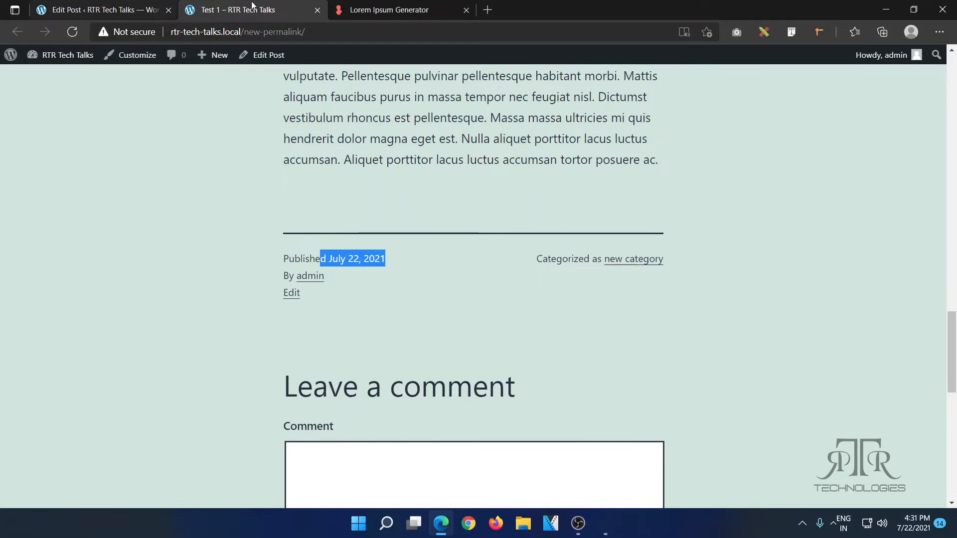
click(317, 9)
Step: Upload the "logo" PNG from Downloads, set it as the post's featured image and update the post
click(880, 418)
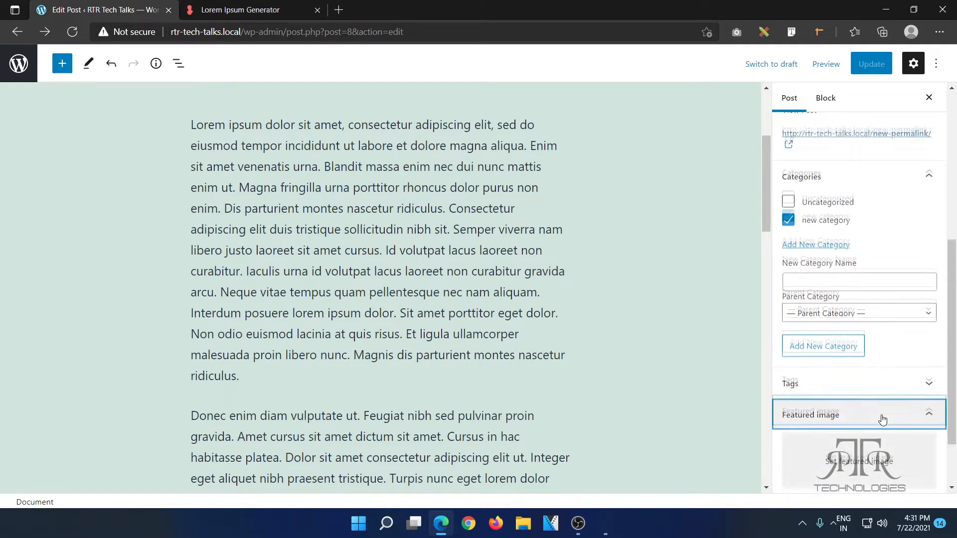
click(880, 399)
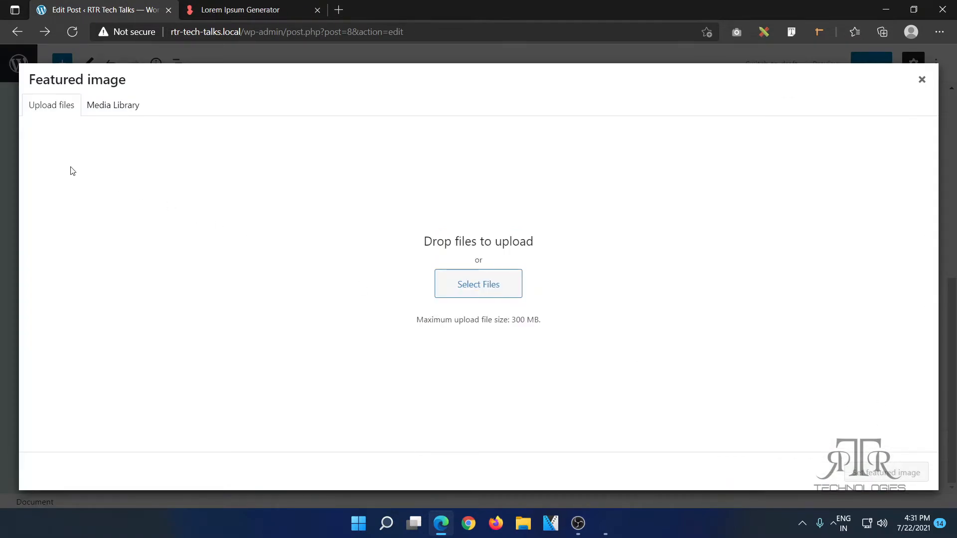
click(126, 104)
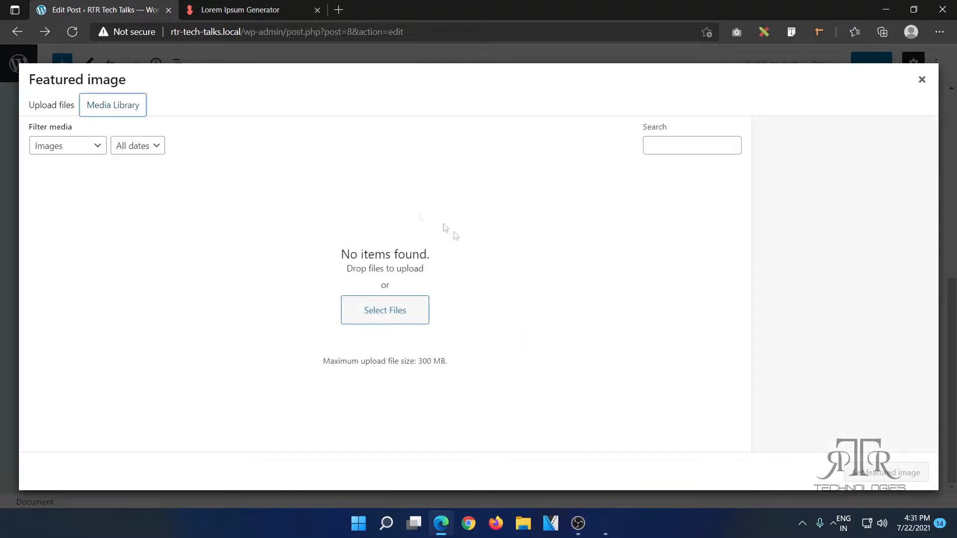
click(409, 313)
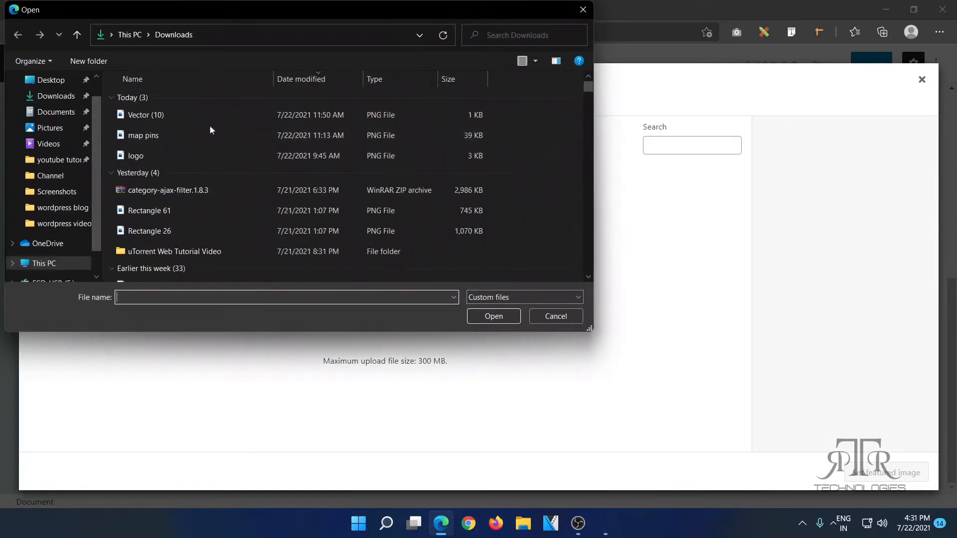
double_click(195, 160)
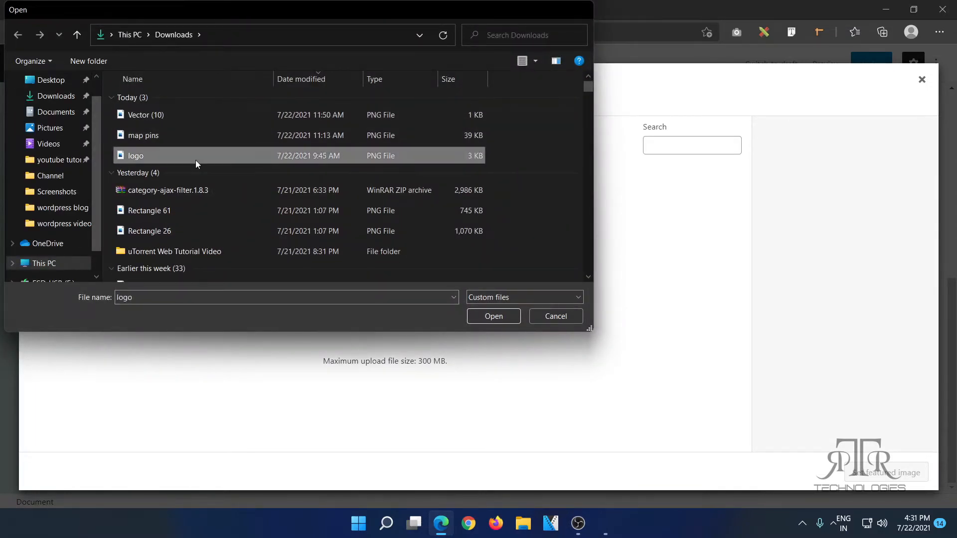
click(909, 478)
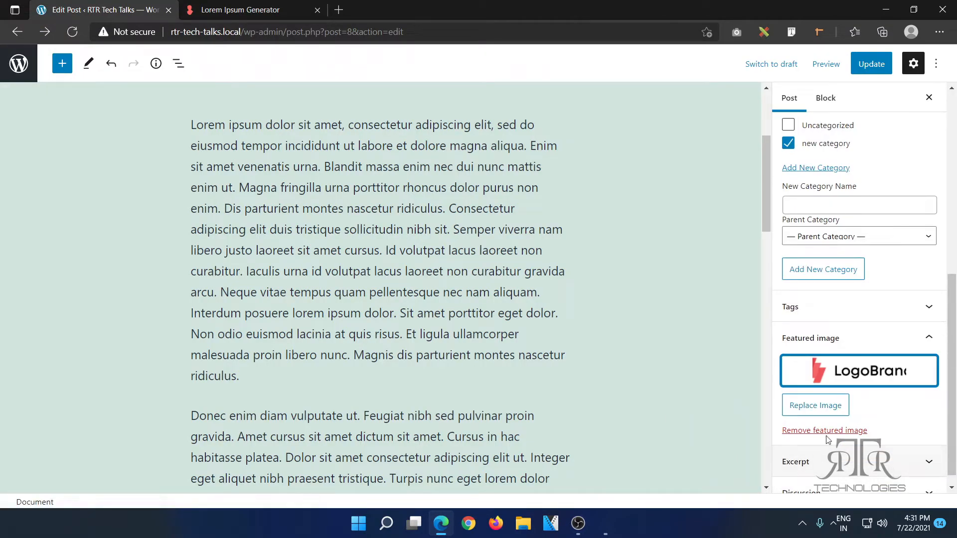
click(877, 69)
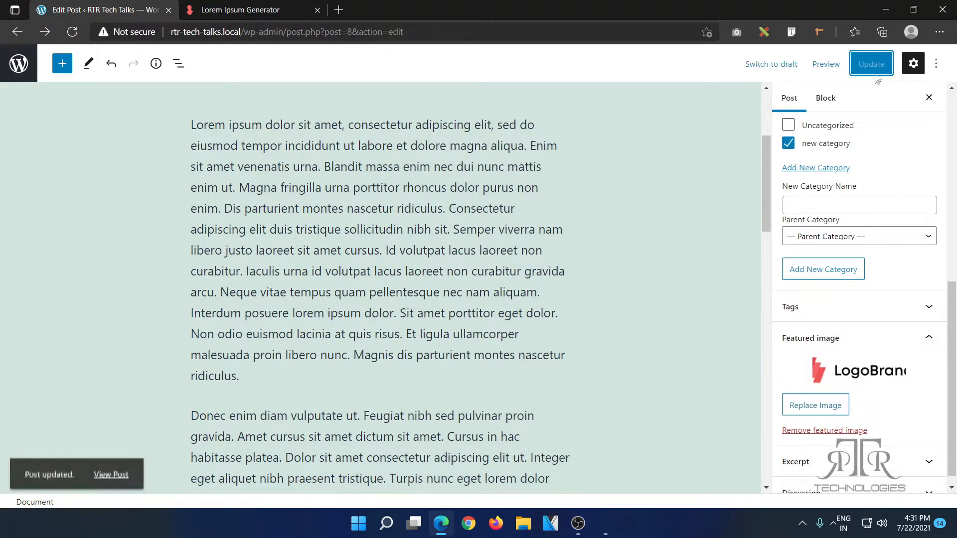
Step: View the updated post on the site to check its featured image, and close that browser tab
ctrl+click(110, 469)
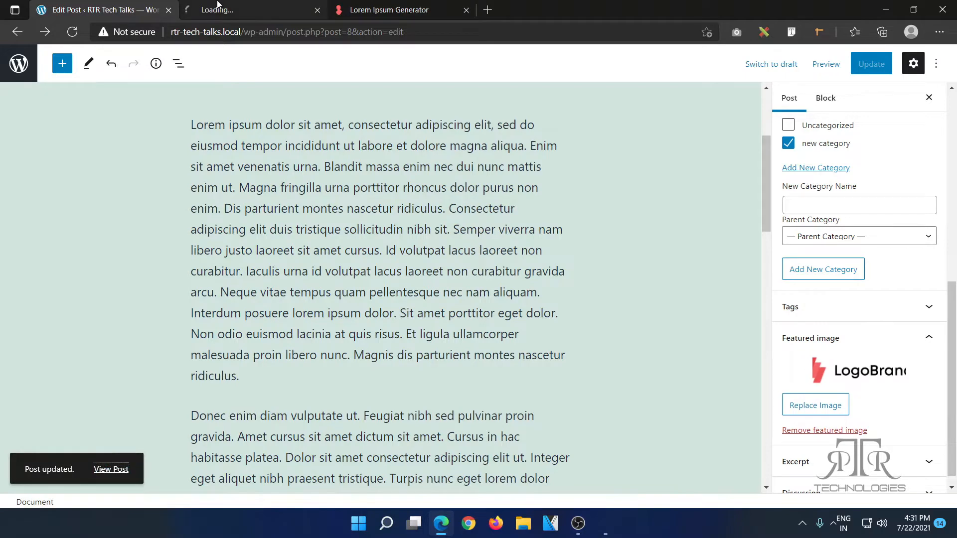
click(216, 9)
drag(545, 339, 517, 372)
click(449, 426)
middle_click(228, 7)
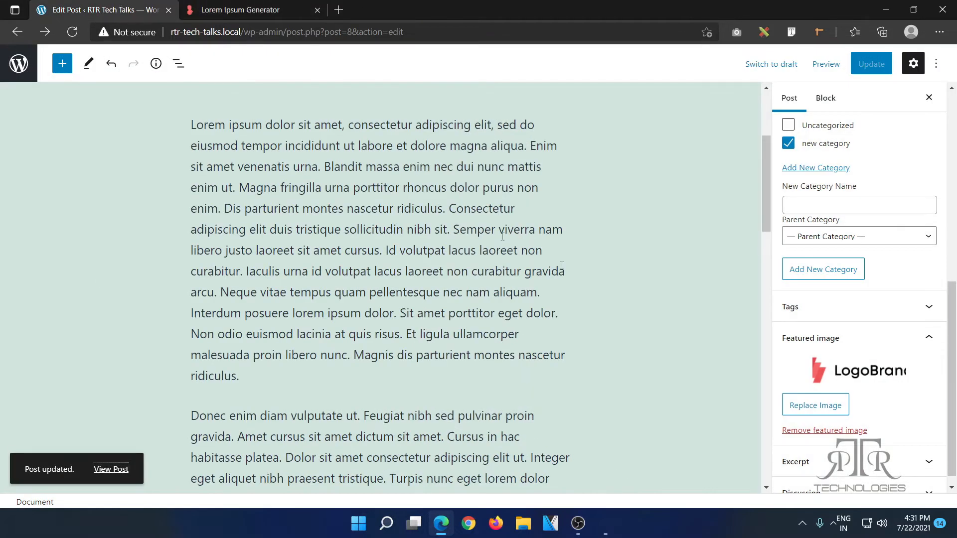
Step: Paste the copied lorem ipsum text into the post's excerpt
click(848, 462)
click(845, 426)
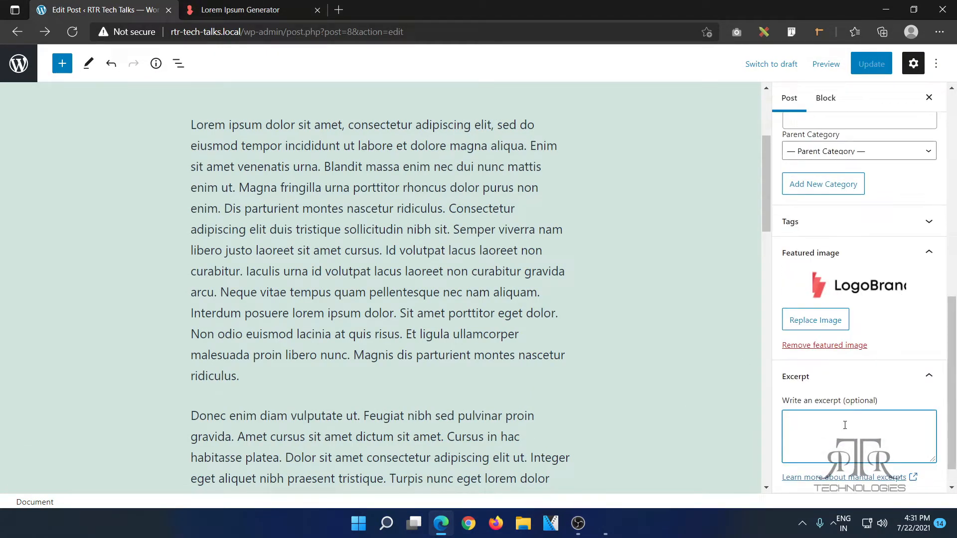
key(ctrl+v)
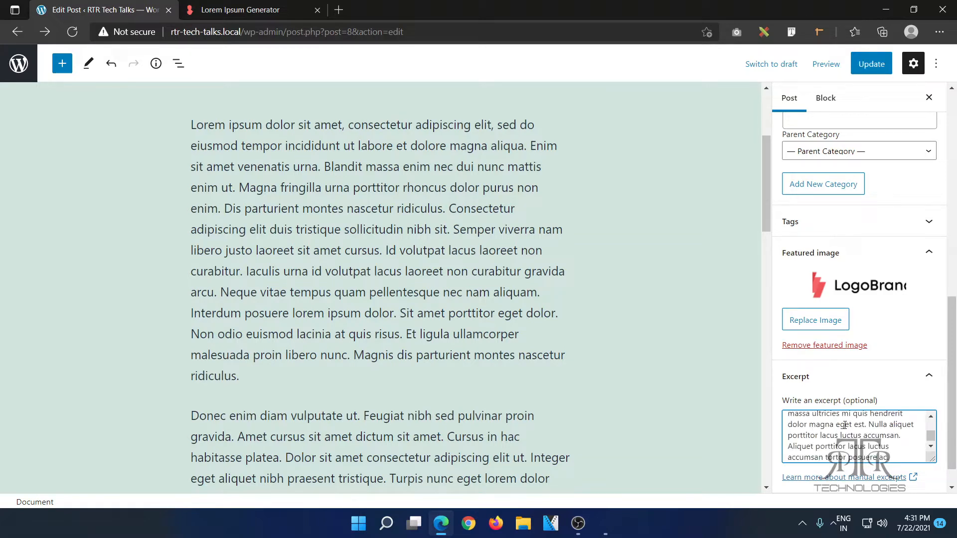
key(ctrl+a)
key(ctrl+v)
Step: Shorten the excerpt by deleting its closing passages so it ends at "Enim sed", and update the post
key(ctrl+a)
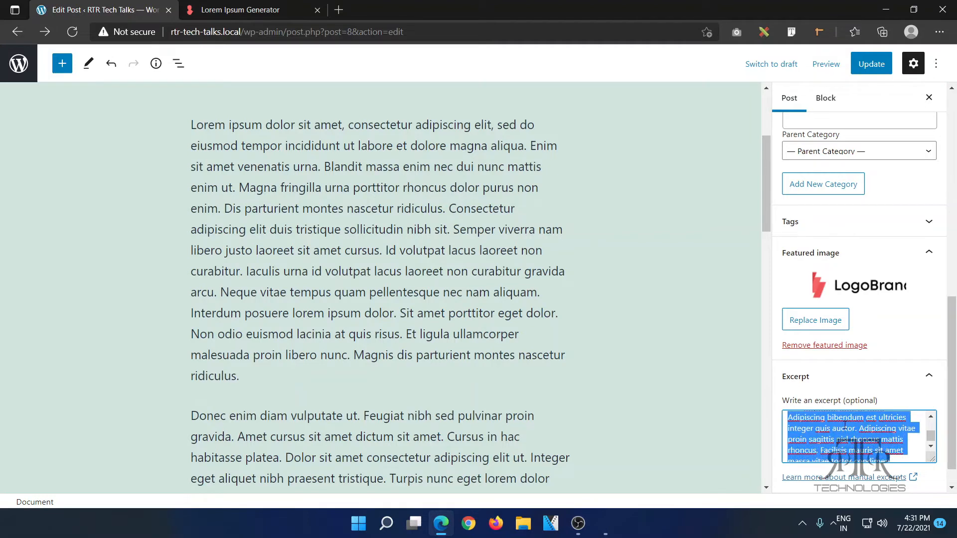
key(shift+Down)
key(shift+Down)
key(shift+Down)
key(BackSpace)
scroll(845, 425, up, 1)
scroll(798, 436, up, 1)
drag(789, 461, 789, 434)
key(BackSpace)
scroll(788, 428, up, 1)
key(BackSpace)
key(BackSpace)
scroll(805, 443, up, 1)
shift+click(785, 421)
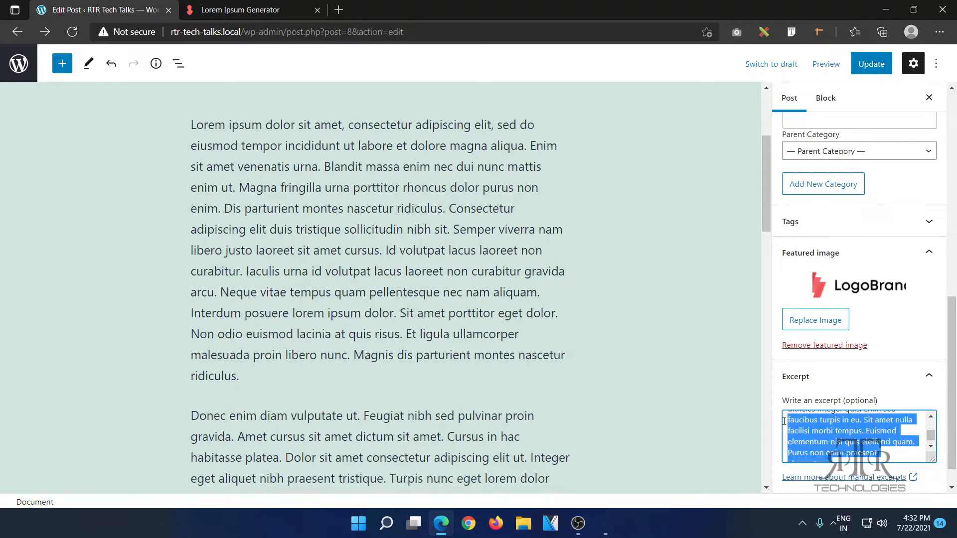
key(BackSpace)
click(871, 64)
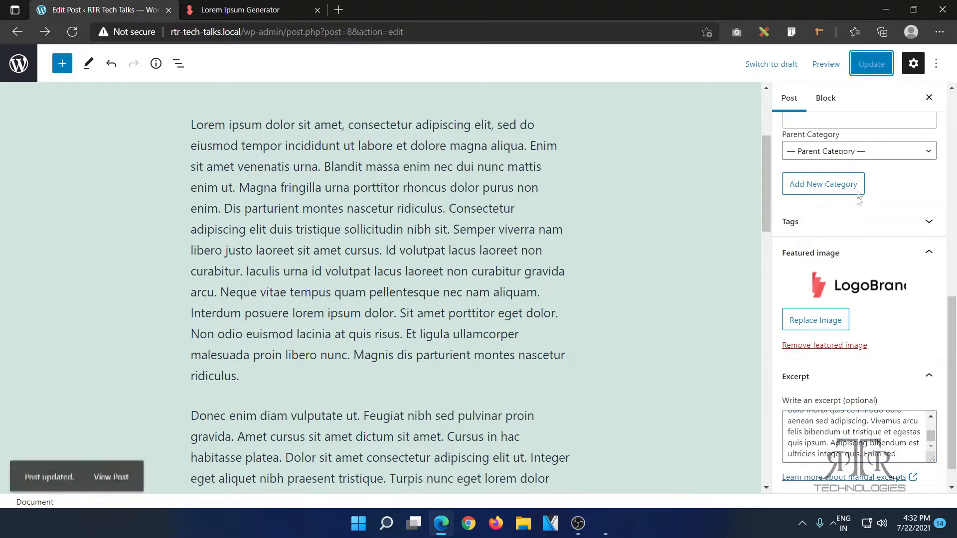
Step: Go to the list of all posts, select every post and move them to the trash with a bulk action
click(118, 468)
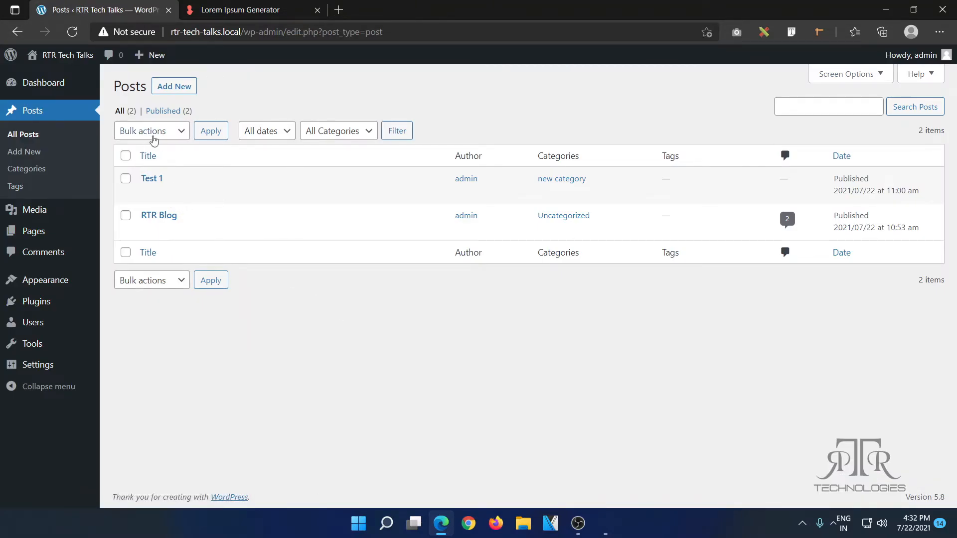
click(125, 156)
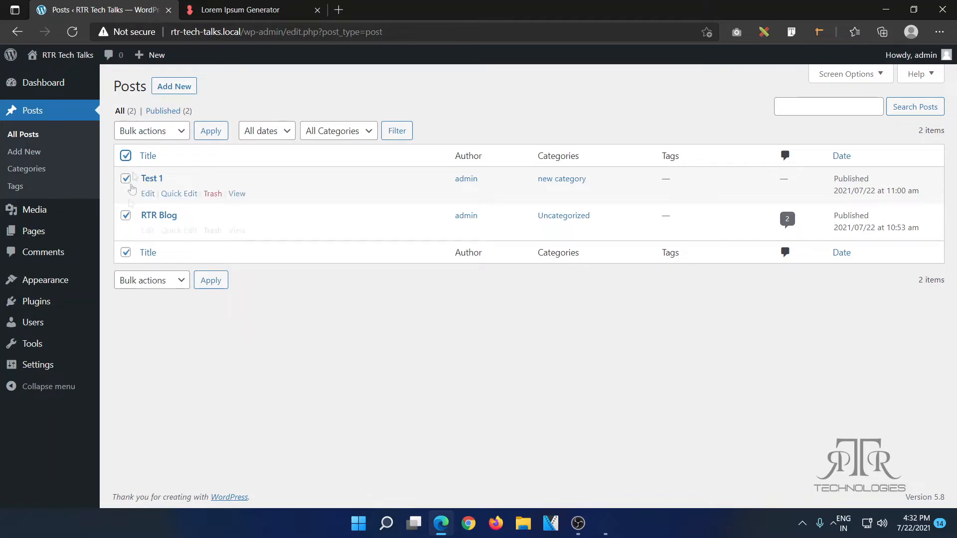
click(152, 130)
click(145, 173)
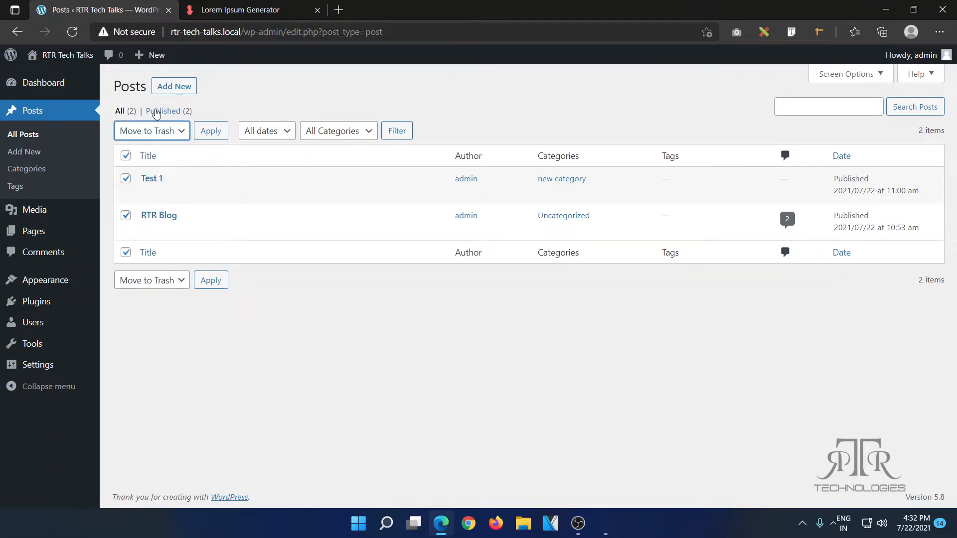
click(222, 282)
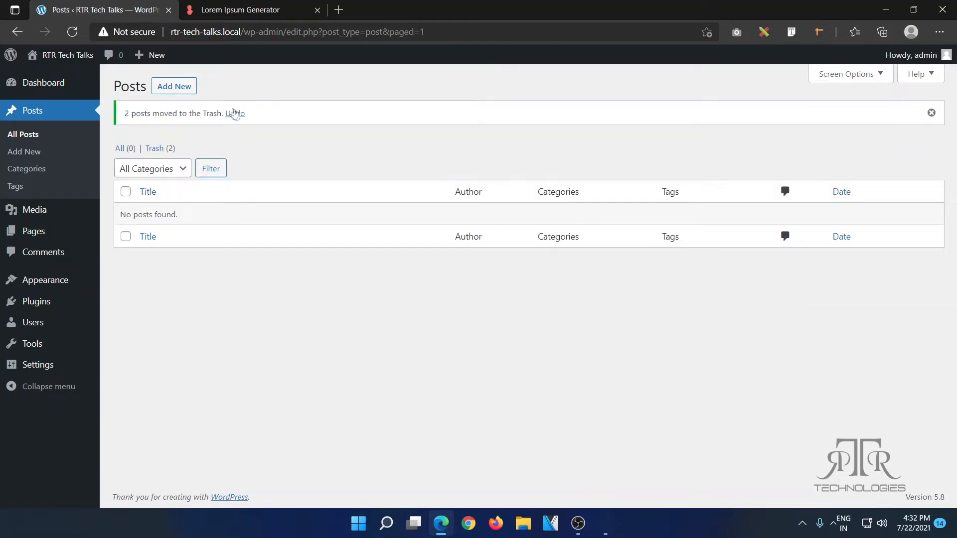
Step: Show the trashed posts and restore the "Test 1" post
right_click(160, 148)
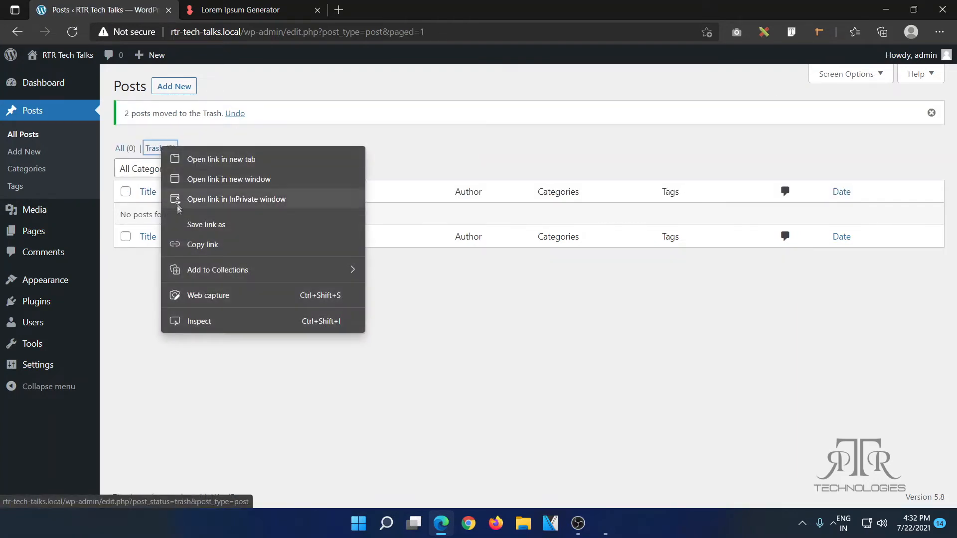
click(156, 148)
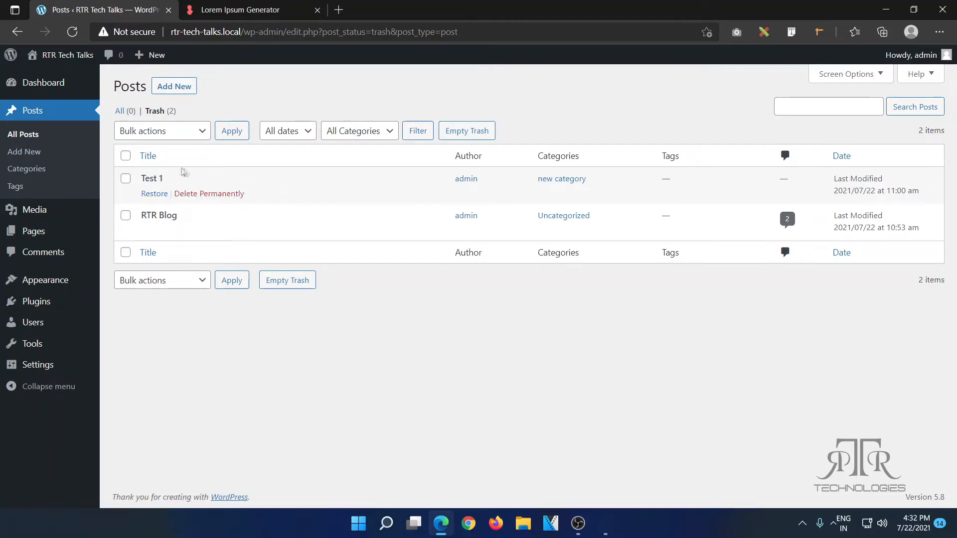
right_click(155, 195)
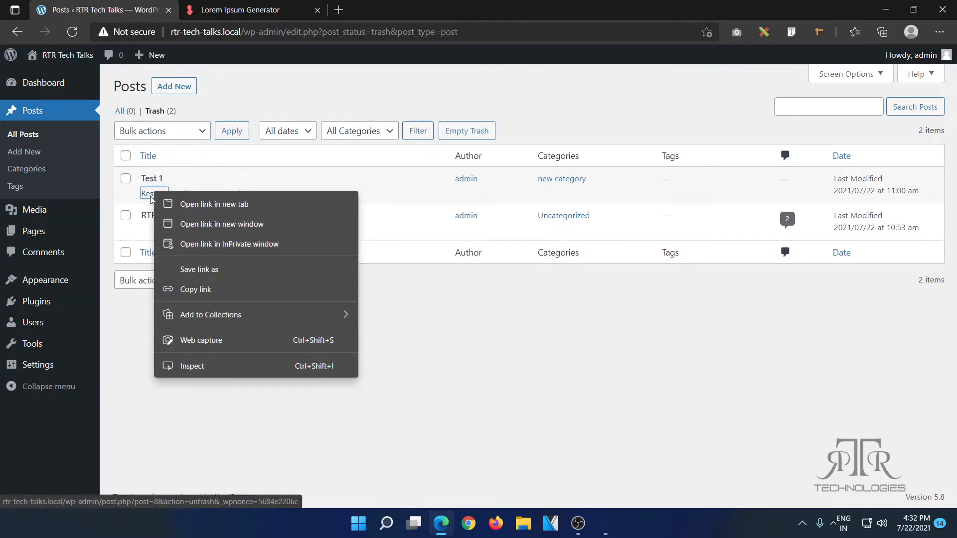
click(151, 200)
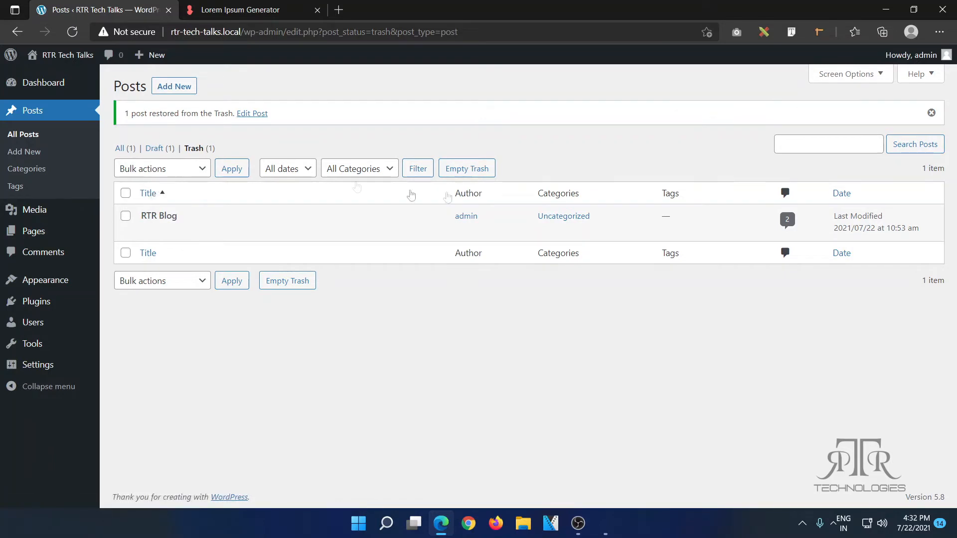
Step: Return to the list of all posts and open the "Test 1" draft for quick editing
click(196, 232)
click(129, 149)
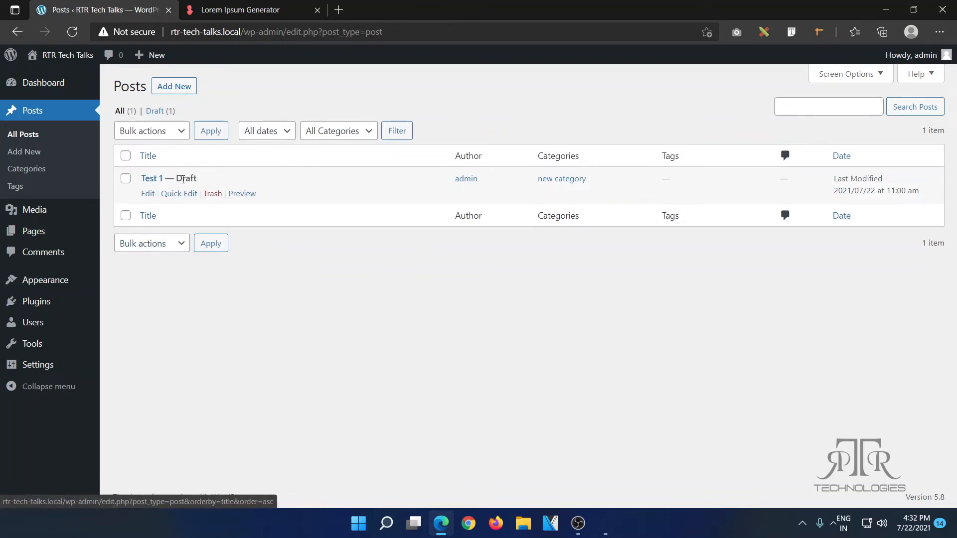
click(235, 172)
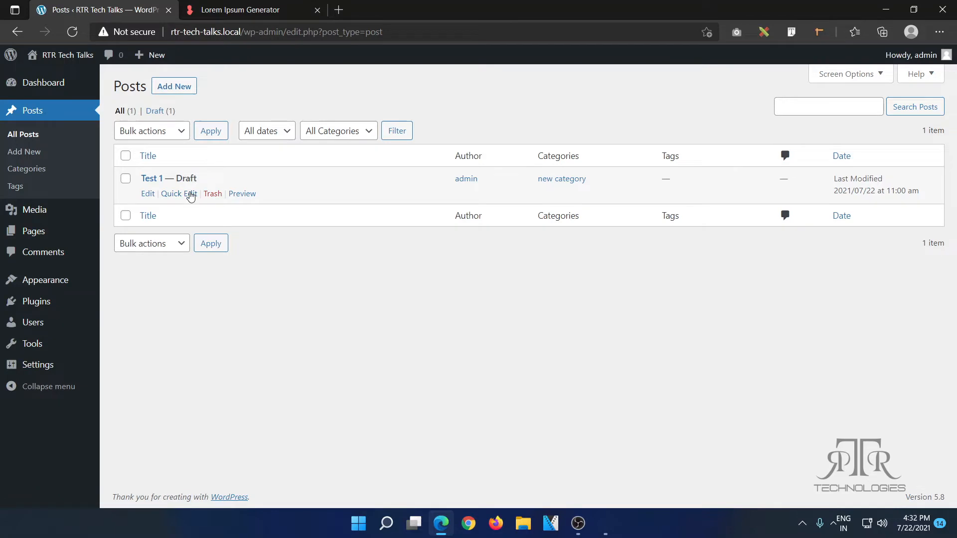
click(191, 194)
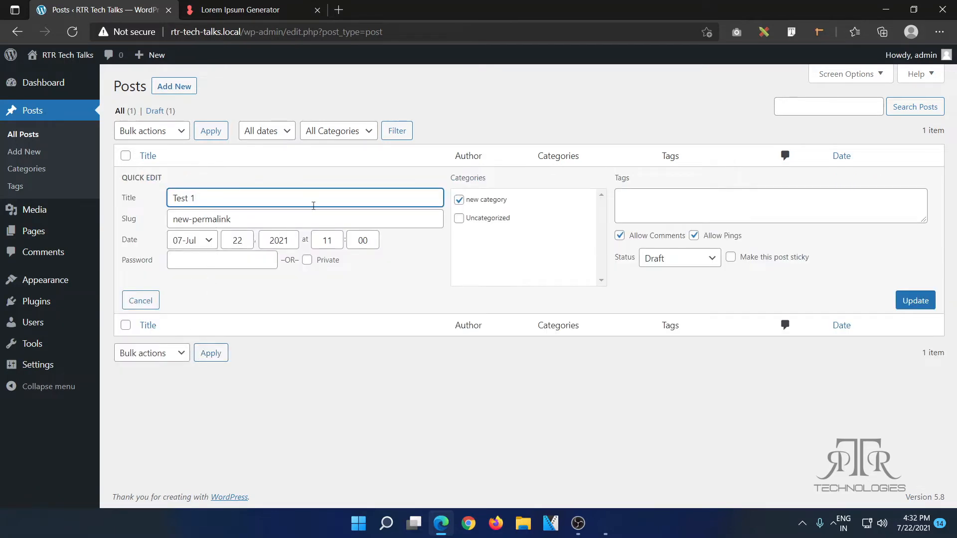
Step: Set the post's status to Published and tick the Uncategorized category in place of new category
click(666, 260)
click(667, 278)
click(508, 221)
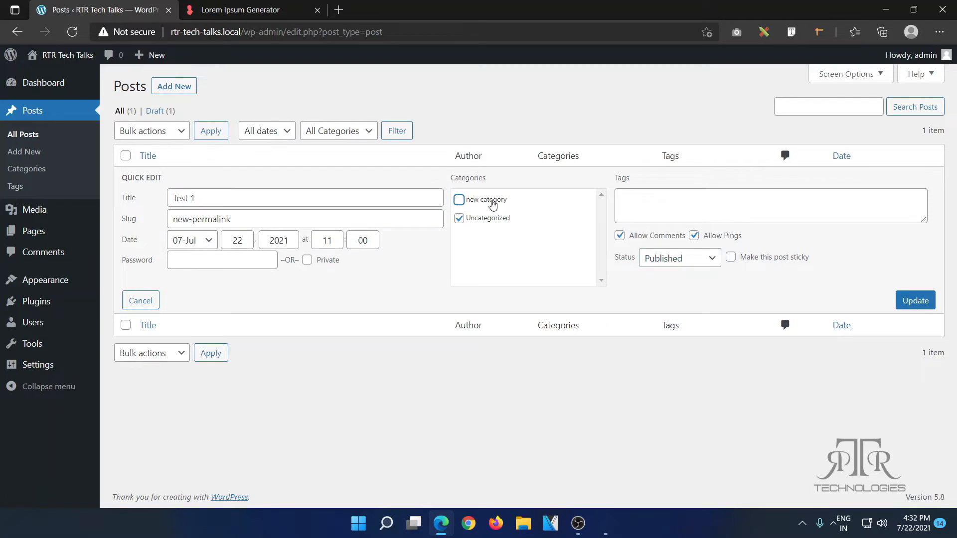
Step: Disallow comments on the post, change its publish month to May, and save the quick edit
click(667, 239)
click(207, 246)
click(192, 307)
click(916, 301)
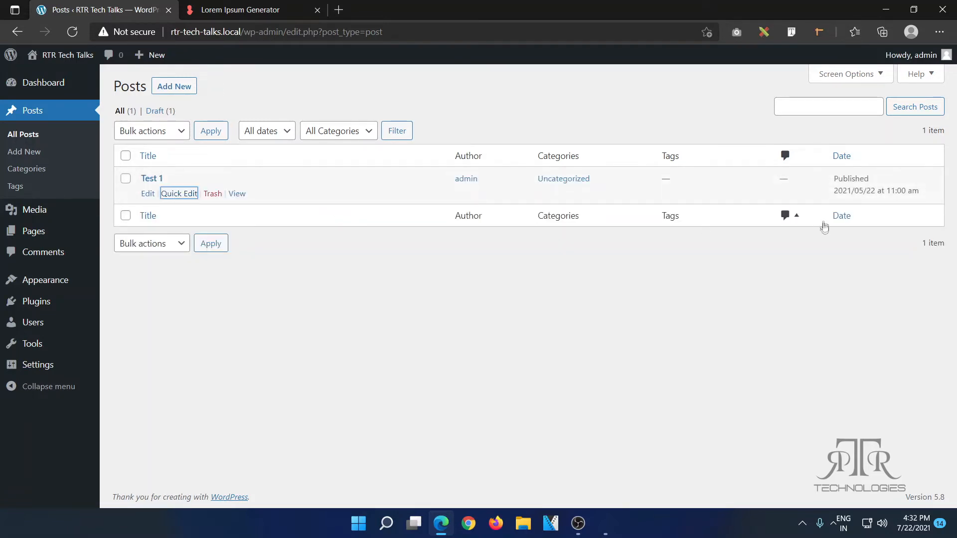
drag(929, 191, 836, 191)
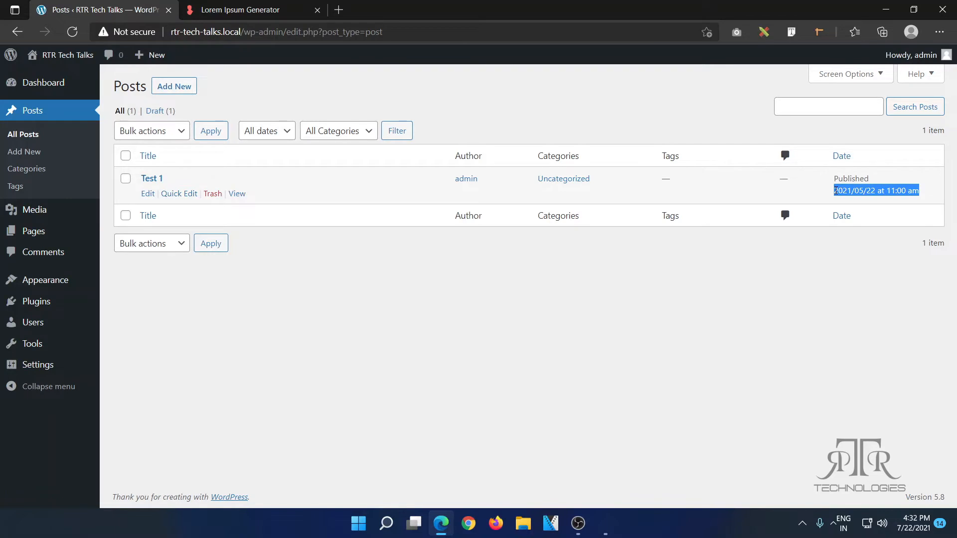
double_click(545, 179)
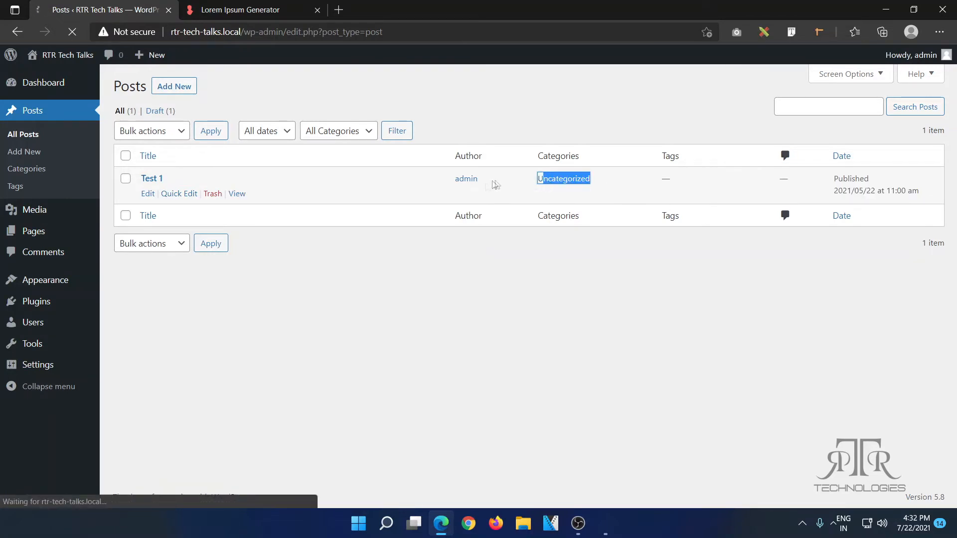
Step: Add a post category named "another category" with "new category" as its parent
click(21, 171)
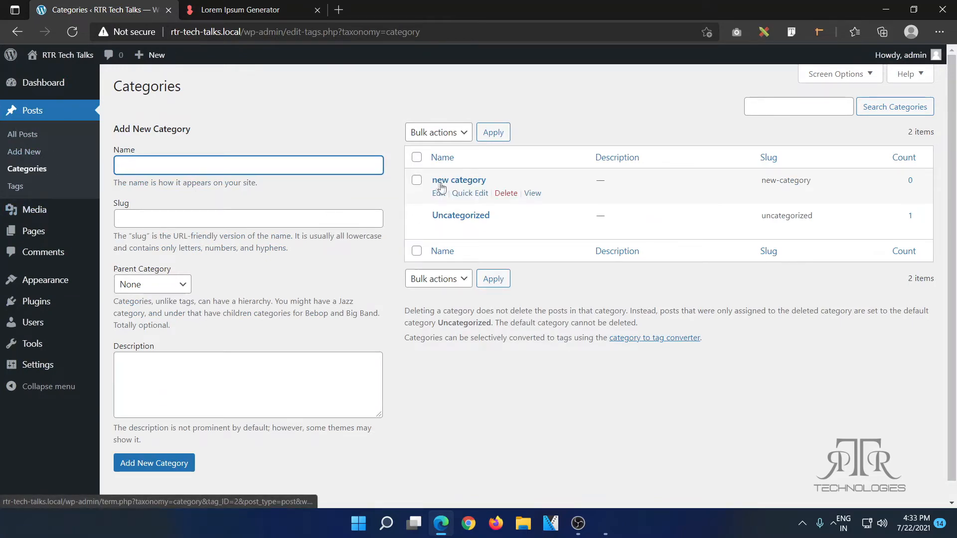
drag(489, 180, 433, 173)
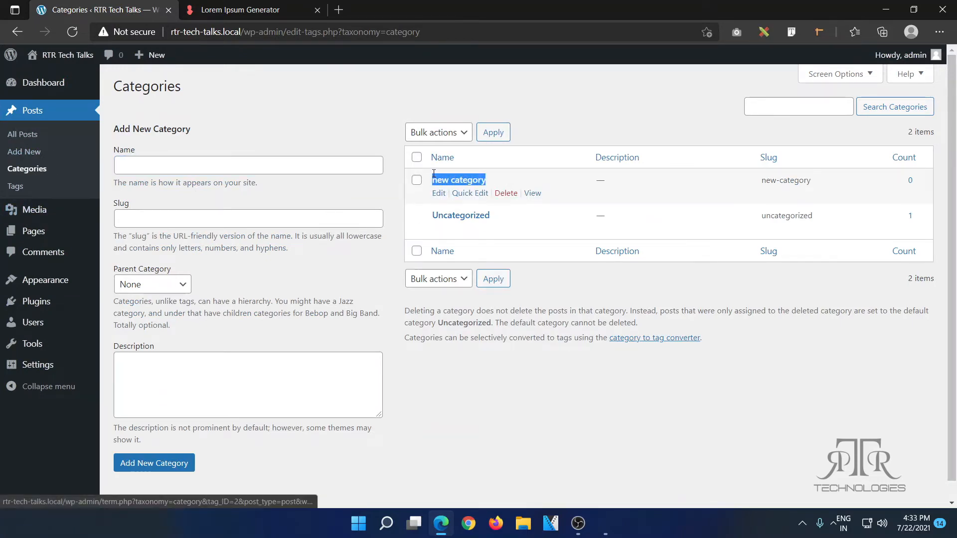
drag(491, 216, 432, 216)
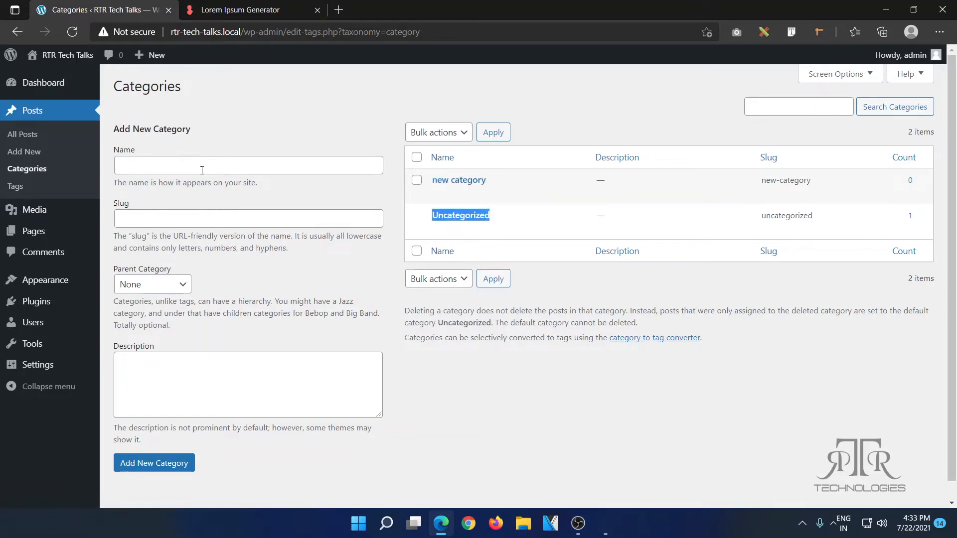
click(201, 170)
text(another category)
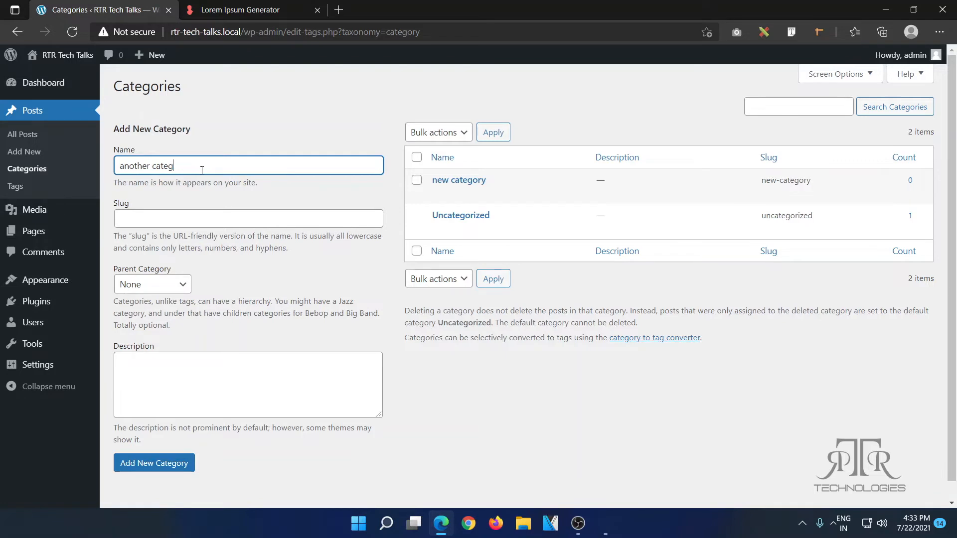
click(175, 291)
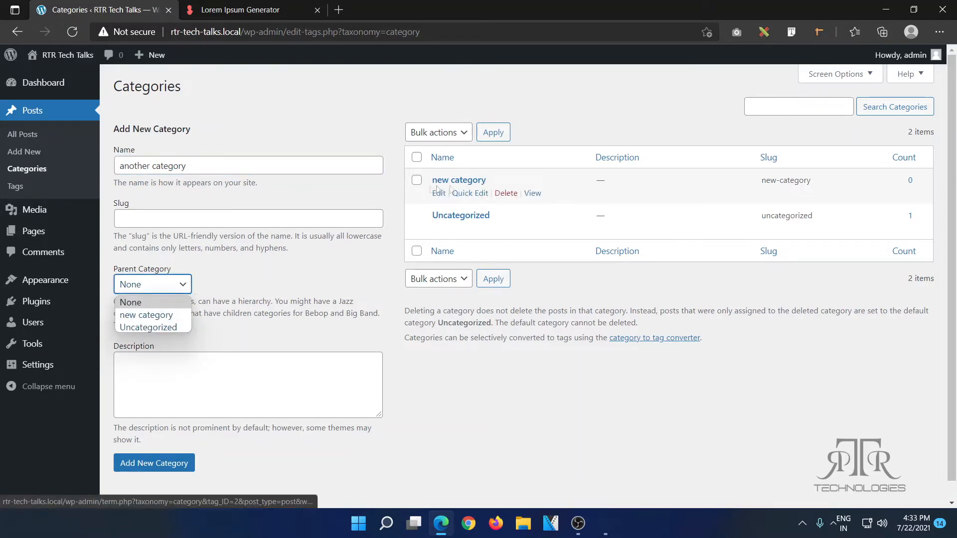
click(167, 316)
click(168, 461)
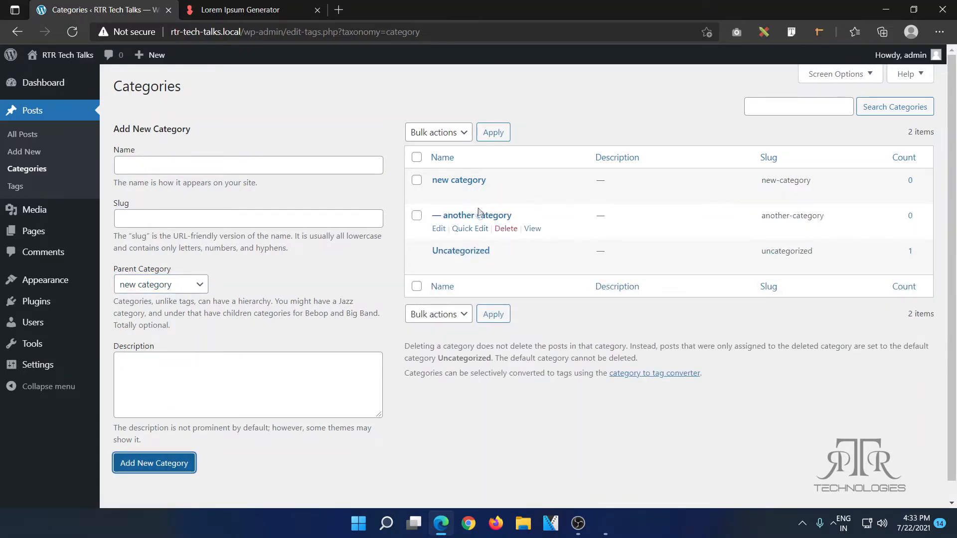
Step: Quick-edit the "Test 1" post to assign it to "another category" instead of Uncategorized, and update it
click(42, 133)
click(169, 195)
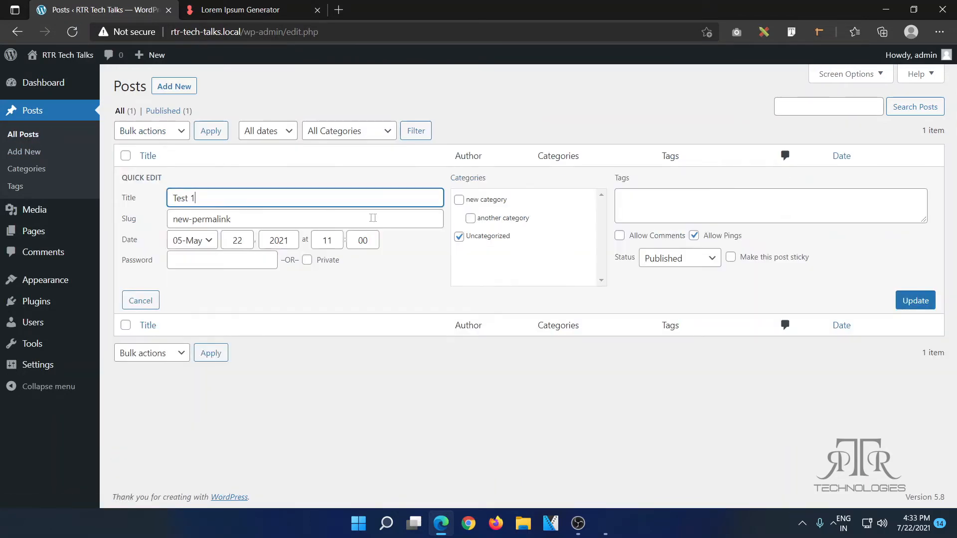
drag(494, 220, 460, 201)
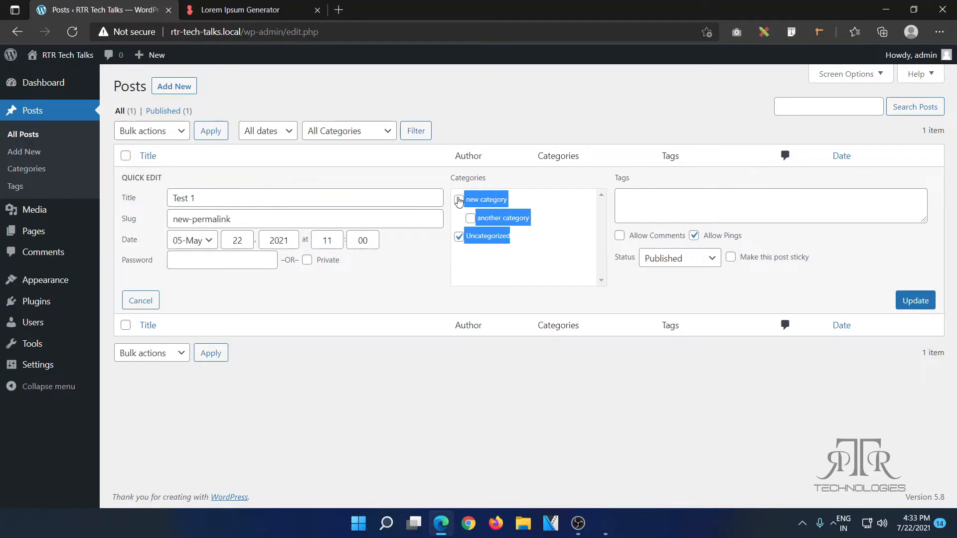
click(459, 199)
click(459, 236)
click(915, 301)
drag(600, 180, 537, 179)
Step: Add two new post tags named "tag1" and "tag2"
click(68, 192)
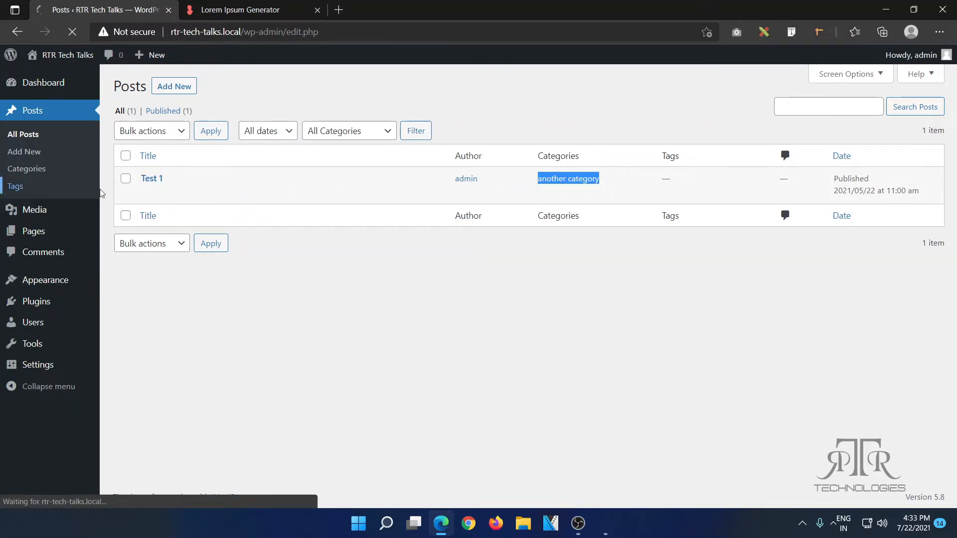
text(tag1)
key(Return)
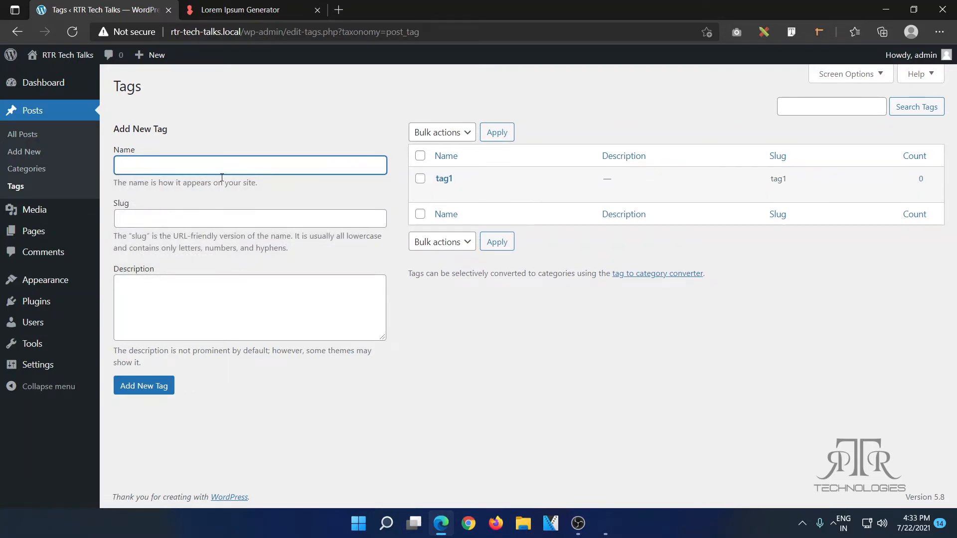
text(tag2)
key(Return)
drag(585, 229, 417, 194)
Step: Quick-edit the "Test 1" post to assign the tags tag1 and tag2, and update it
click(31, 136)
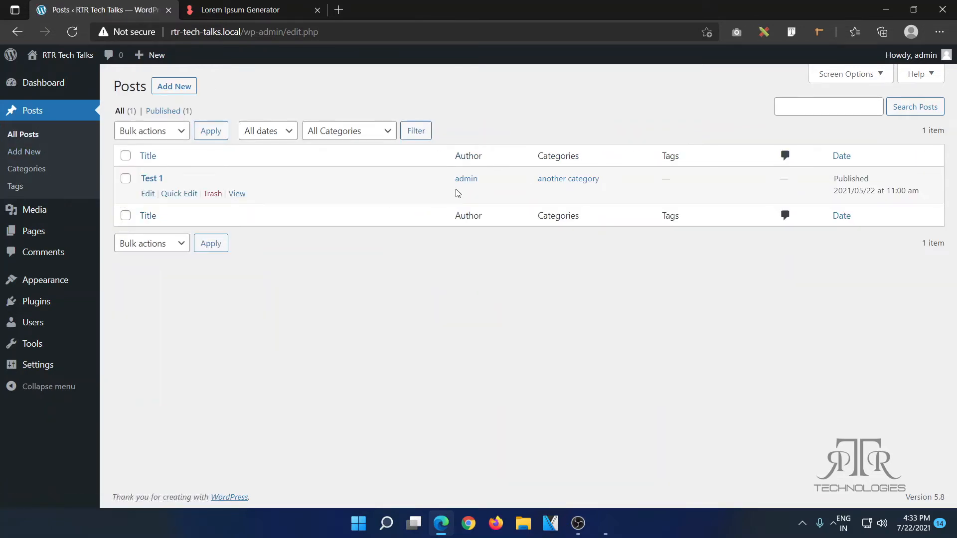
click(179, 194)
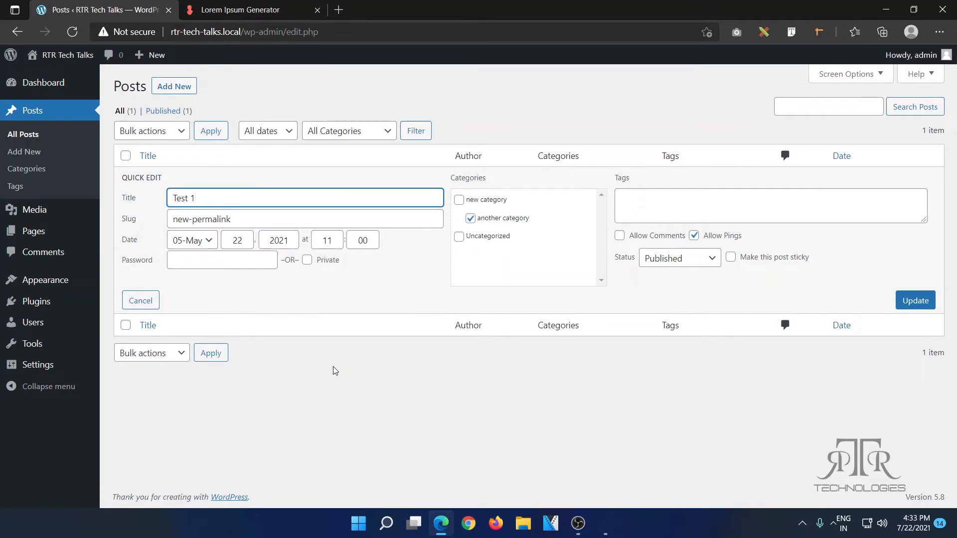
click(645, 198)
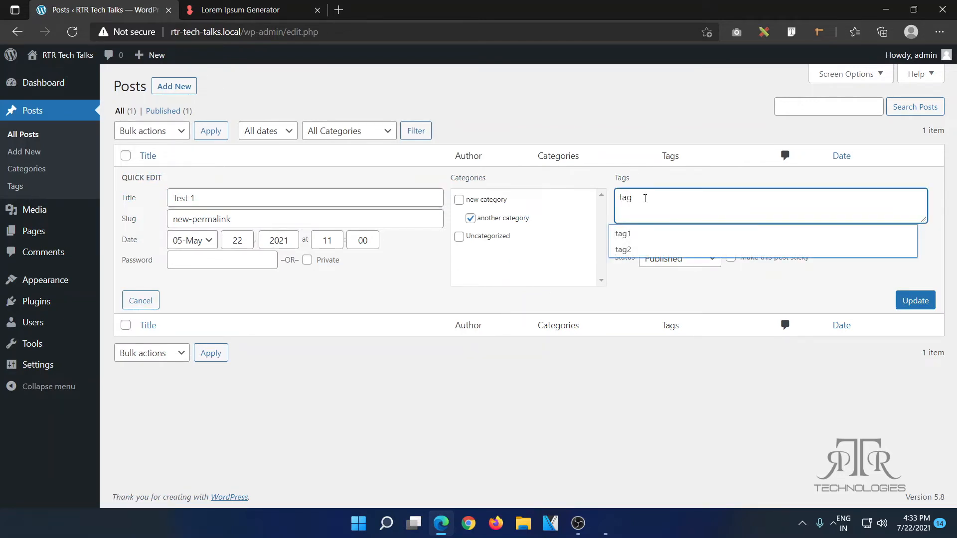
click(654, 238)
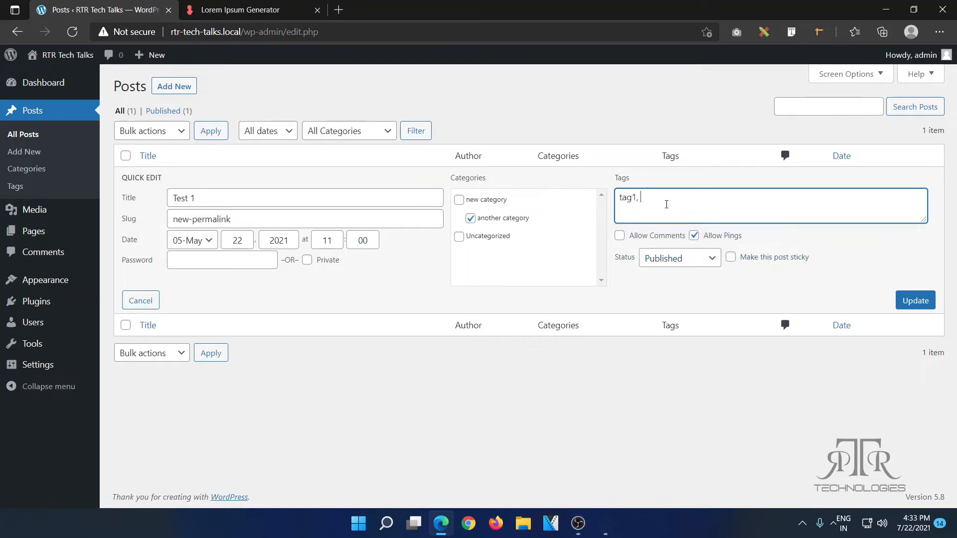
text(tag)
click(668, 249)
click(928, 297)
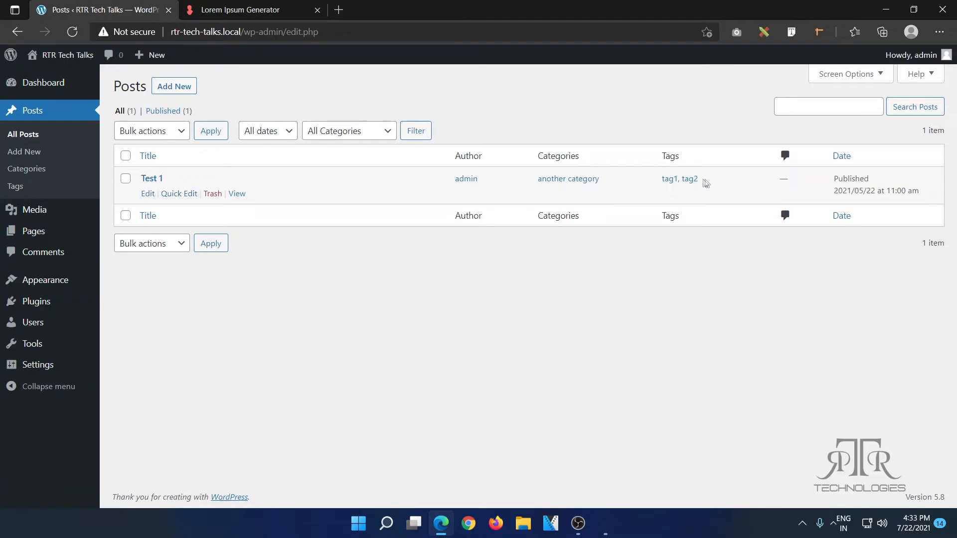
drag(703, 180, 656, 181)
click(631, 200)
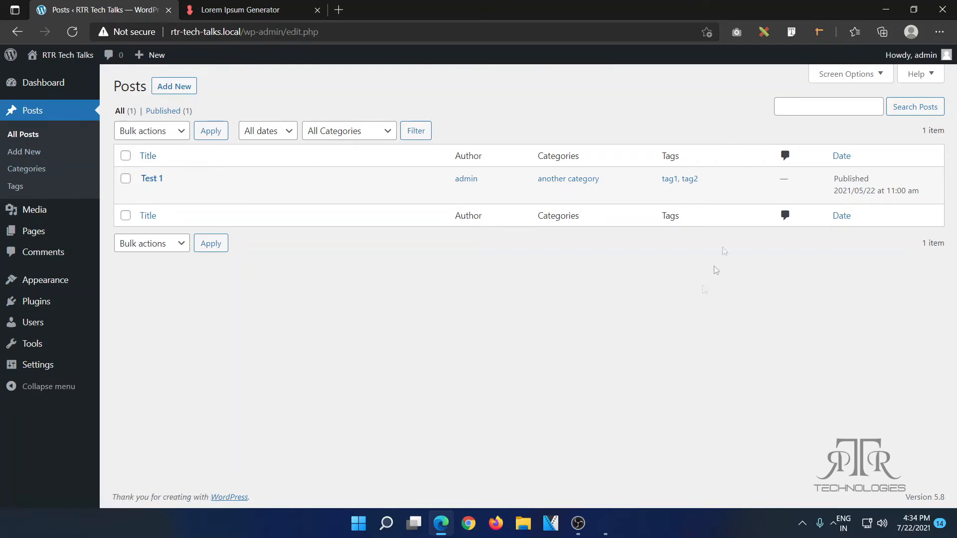
Step: Search the posts for "test" and then for "www"
click(802, 111)
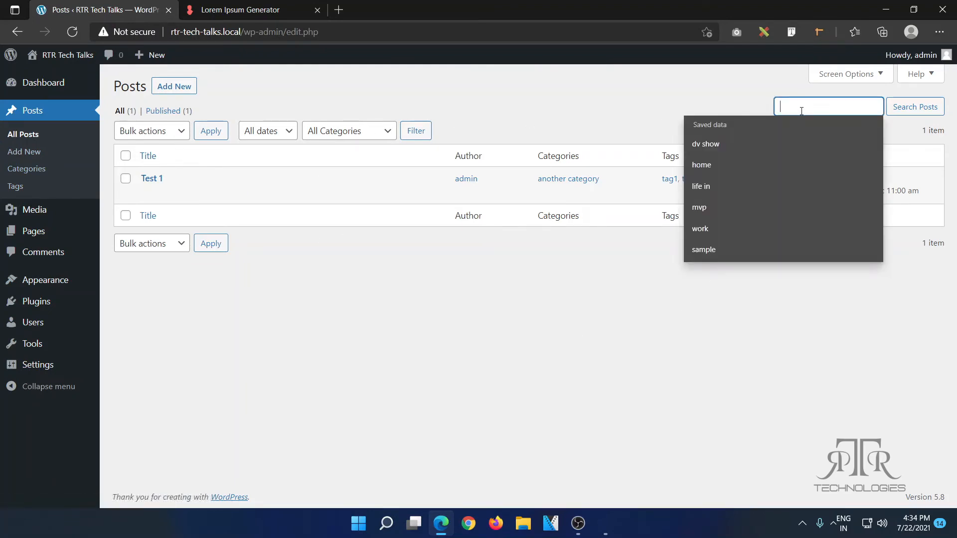
text(test)
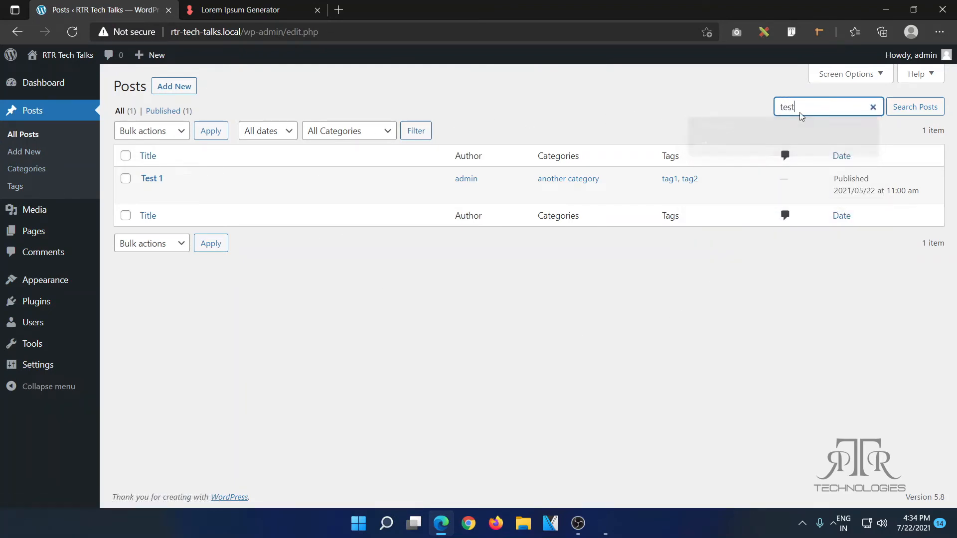
click(914, 107)
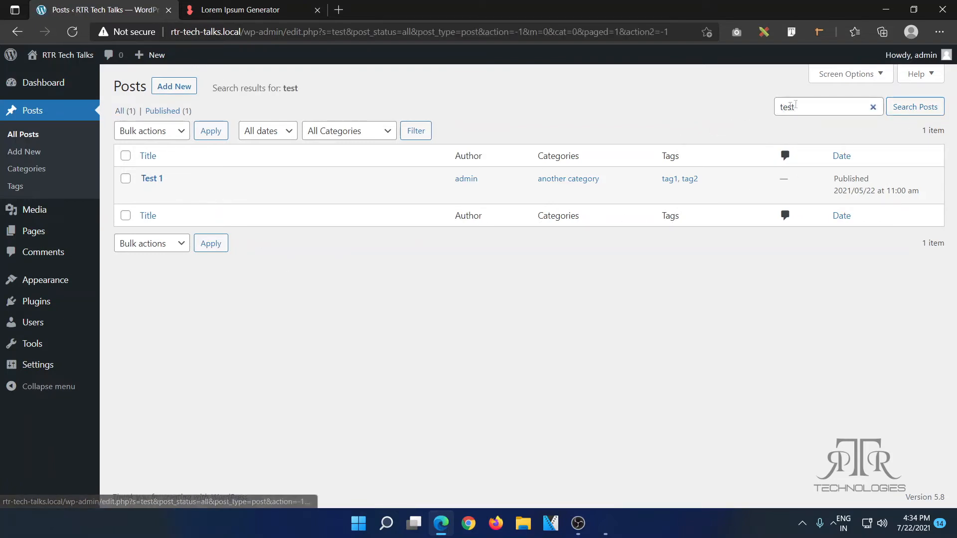
drag(802, 108, 741, 114)
text(www)
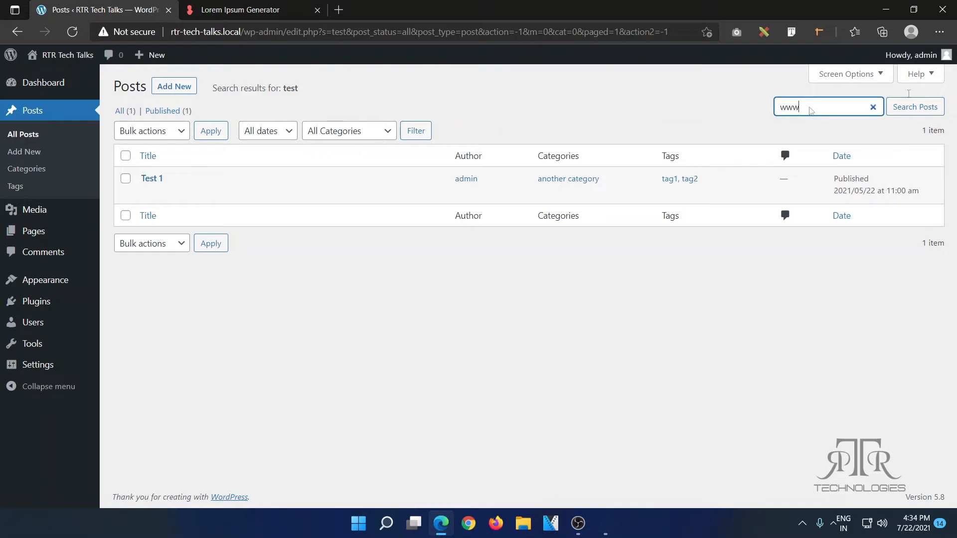
click(917, 106)
drag(198, 178, 2, 182)
click(231, 189)
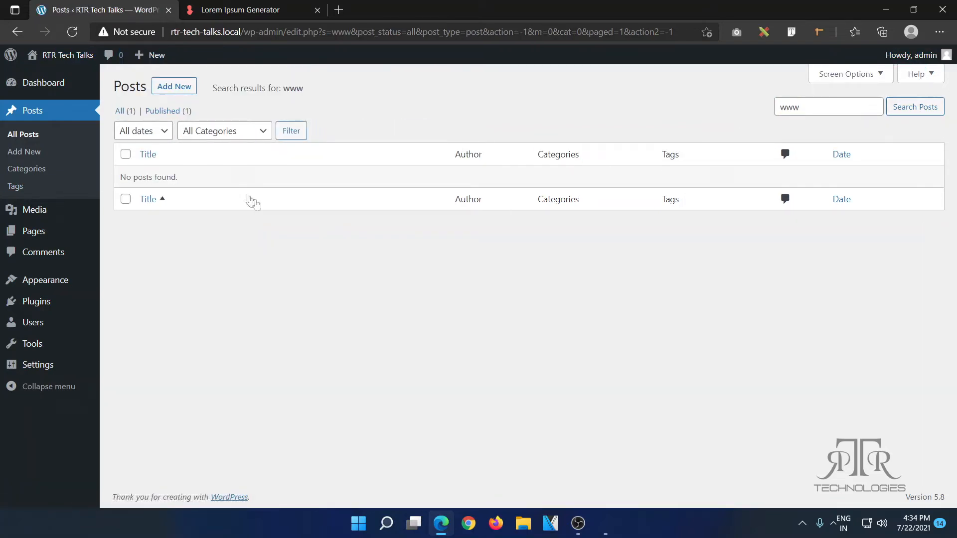
Step: Filter the search results by "new category", then clear the search term and rerun the search
click(244, 132)
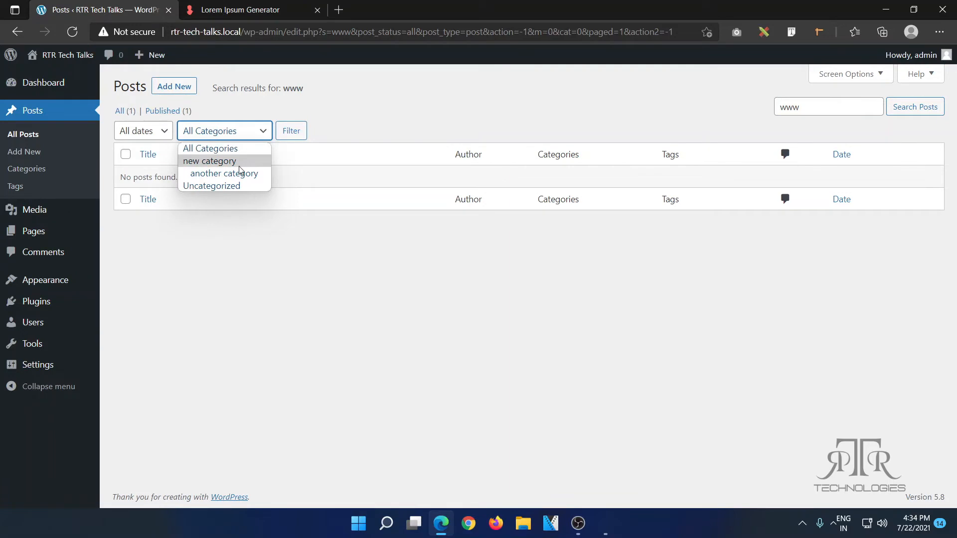
click(239, 166)
click(291, 131)
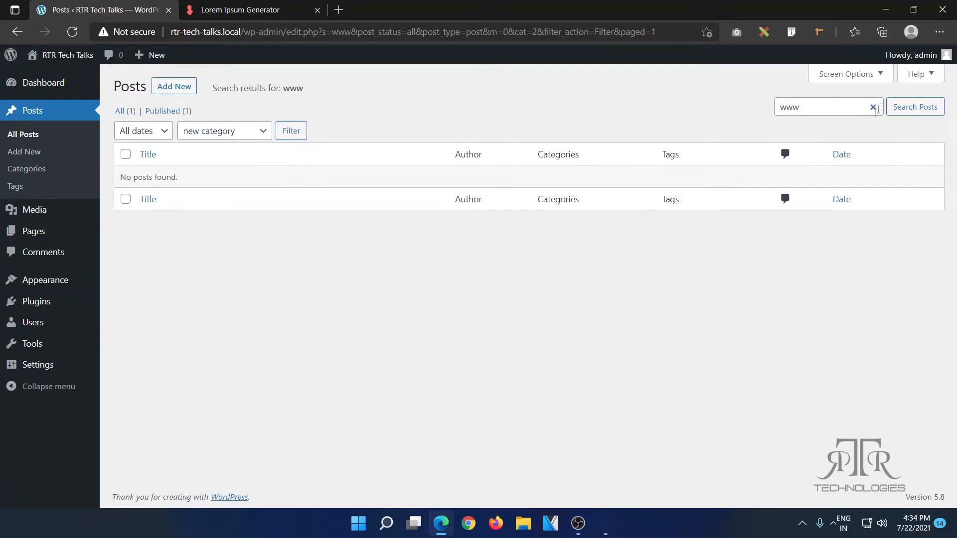
click(875, 105)
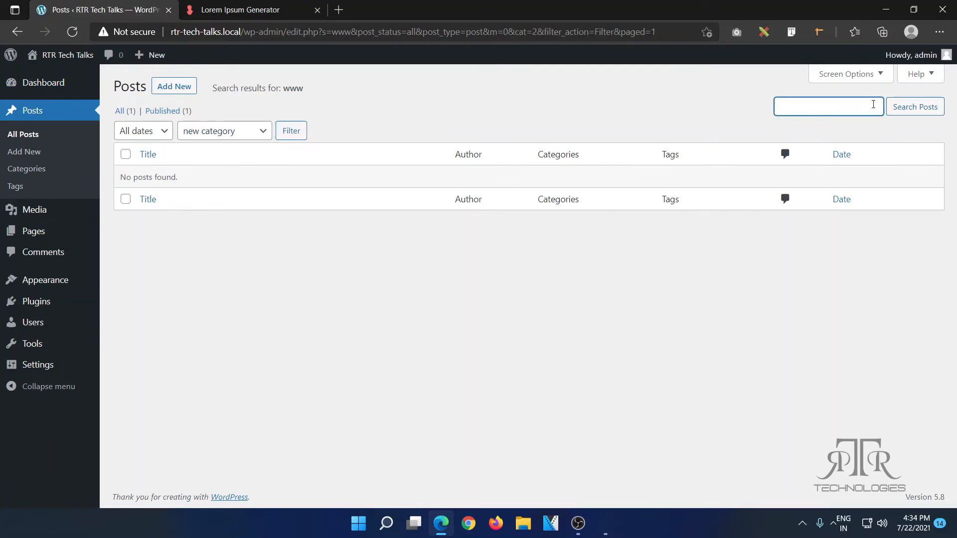
click(915, 107)
Step: Filter the full post list by the parent category "new category" and check the category of the listed post
click(339, 130)
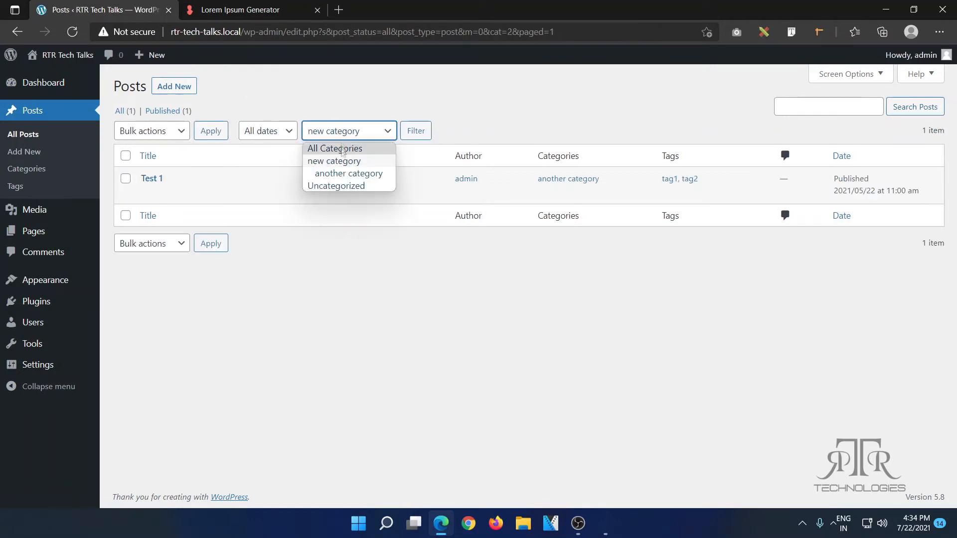
click(349, 173)
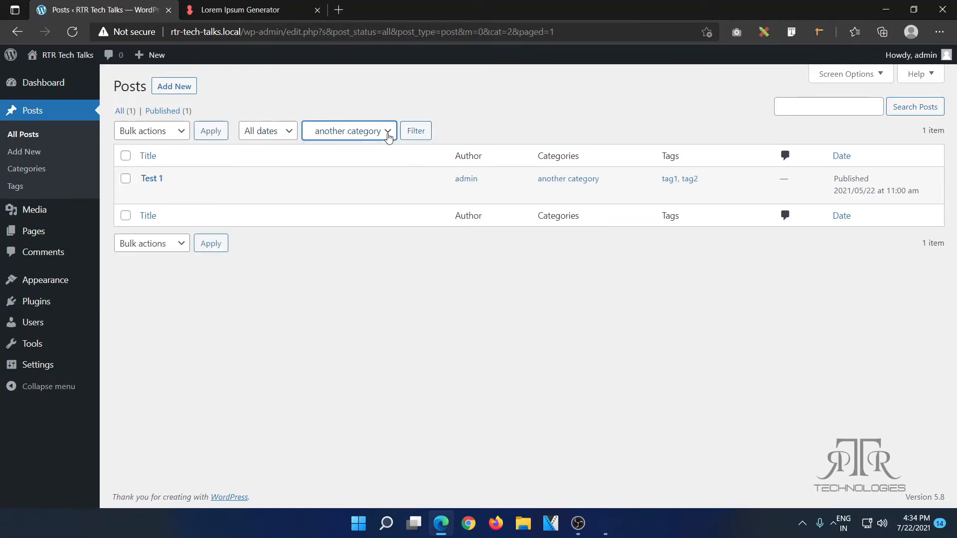
click(387, 130)
click(375, 163)
click(407, 131)
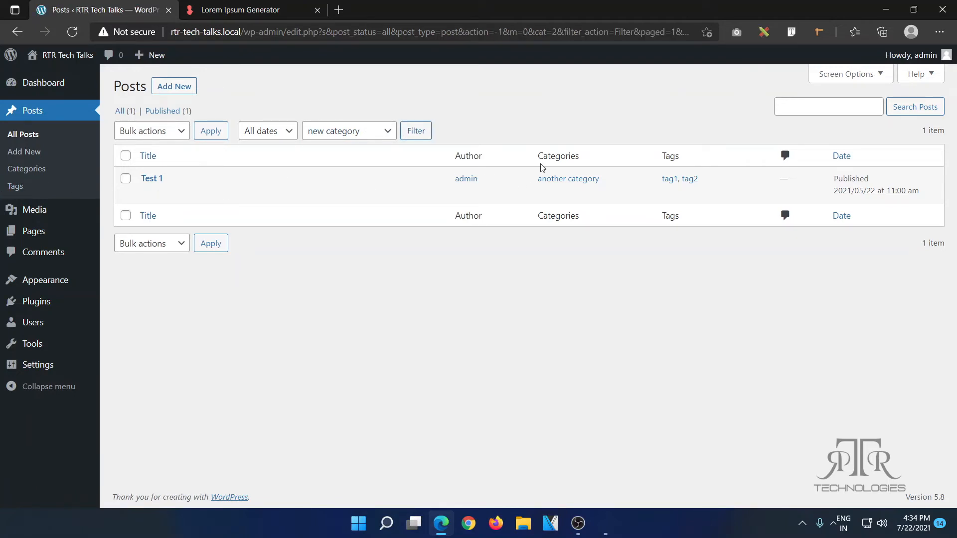
drag(603, 180, 500, 190)
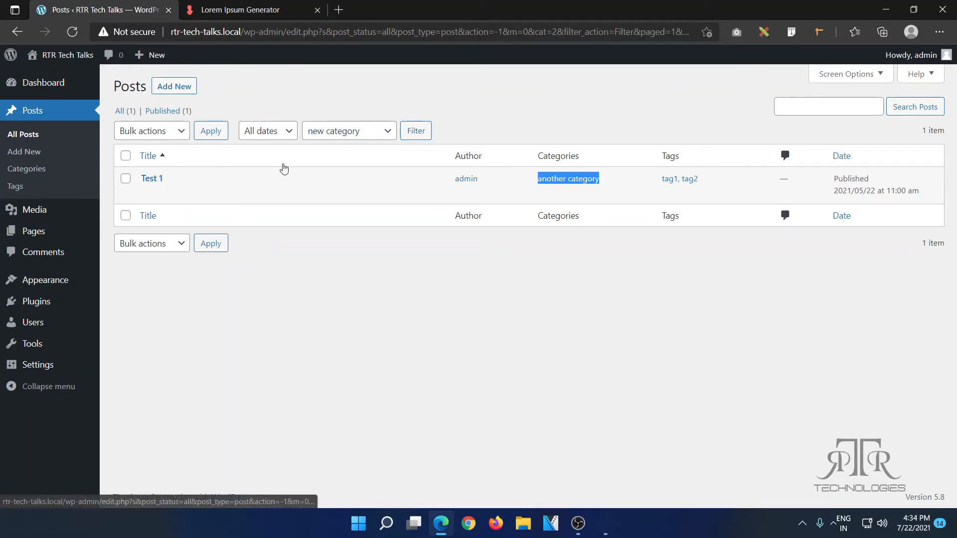
Step: Filter the post list by the Uncategorized category
click(337, 131)
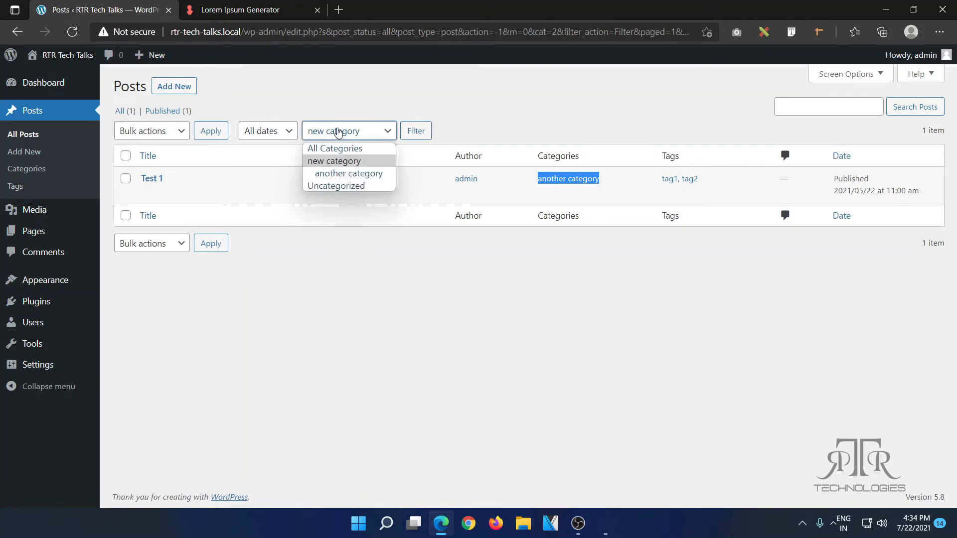
click(337, 186)
click(416, 131)
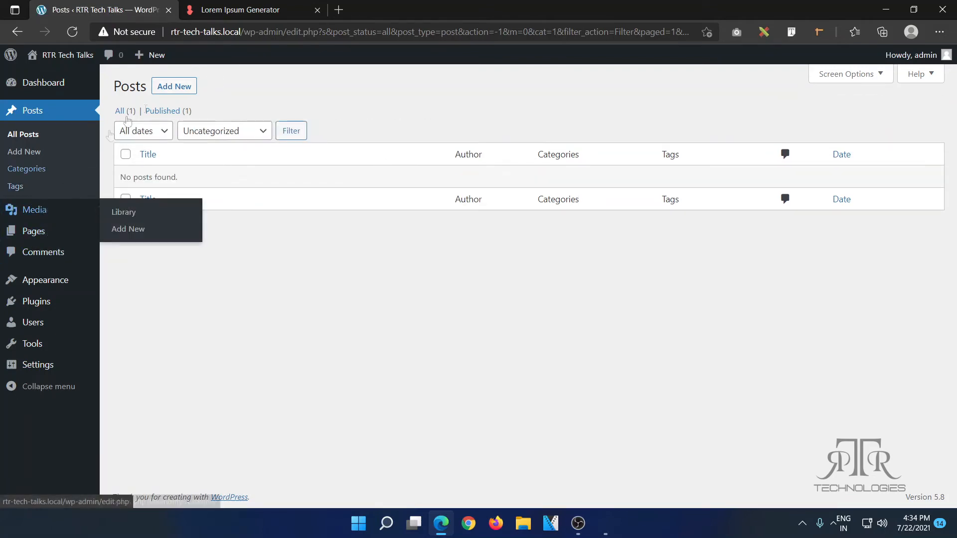
Step: Open the media library
click(35, 207)
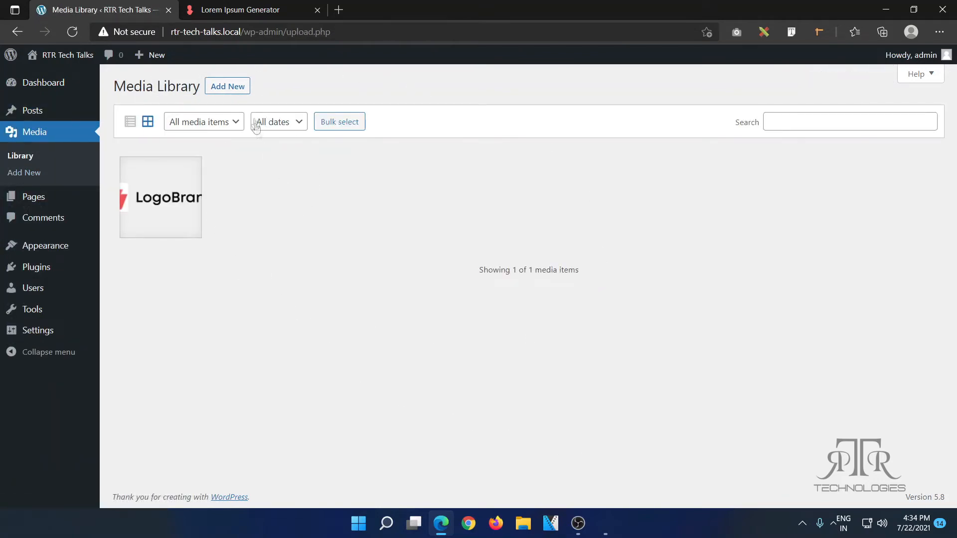
Step: Upload the "map pins" PNG from the Downloads folder to the media library and close the upload area
click(243, 91)
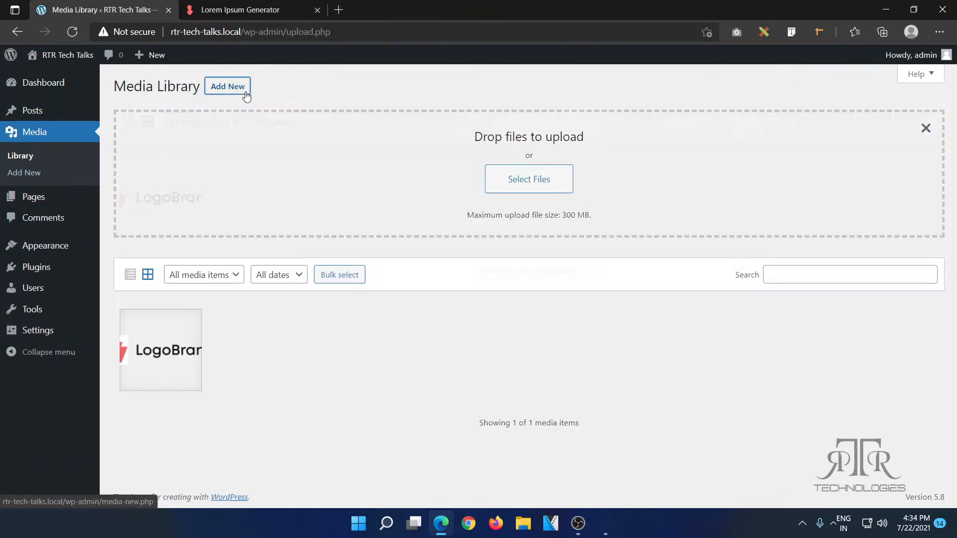
click(552, 192)
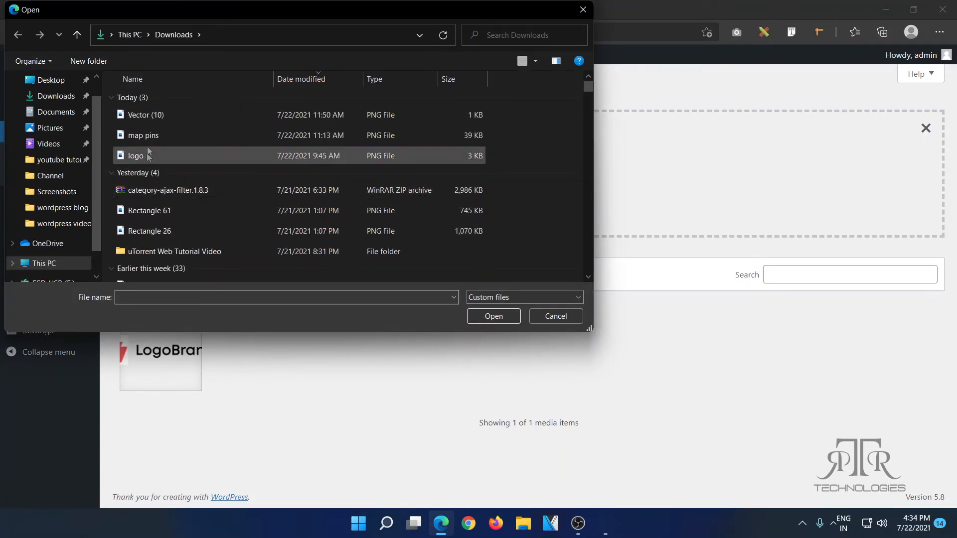
double_click(162, 135)
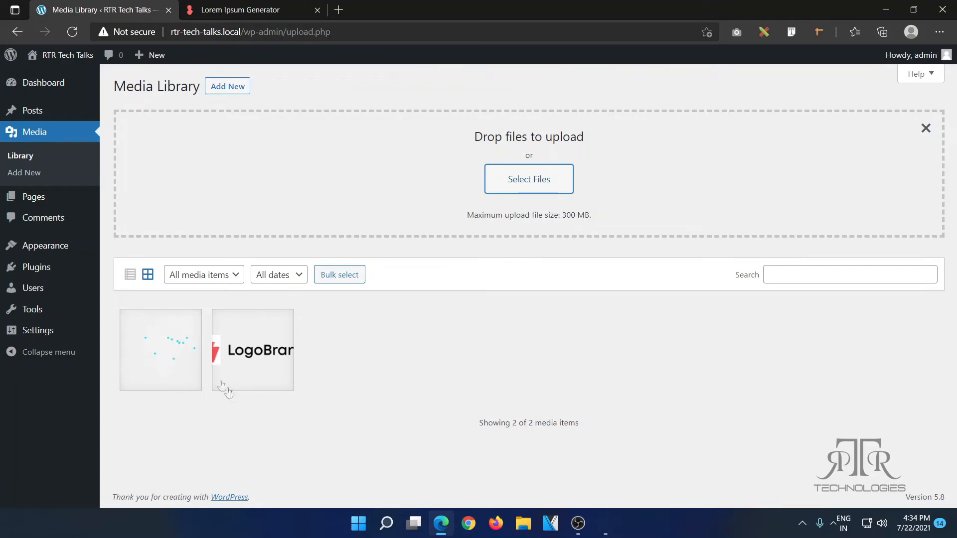
click(927, 129)
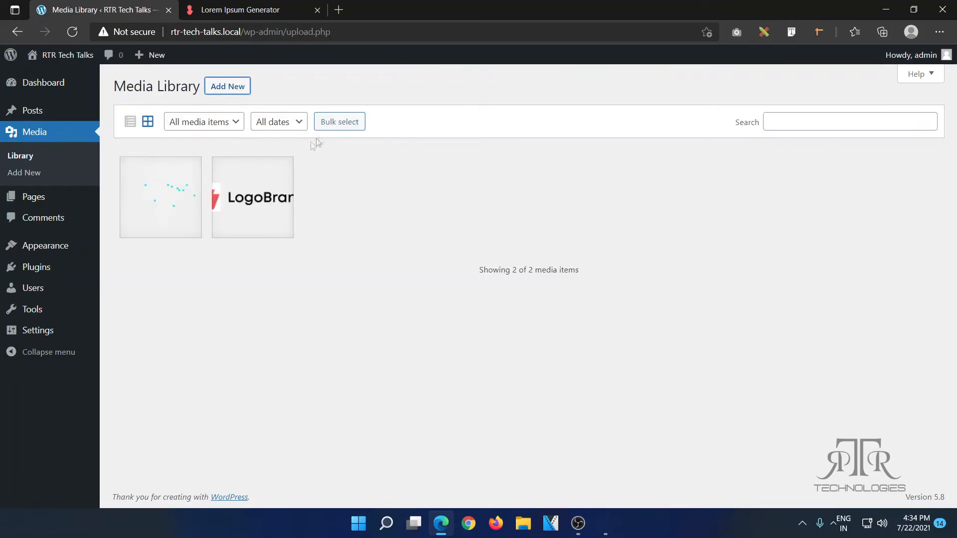
Step: Try bulk selection on the media library images, then cancel it without deleting anything
click(336, 129)
click(253, 197)
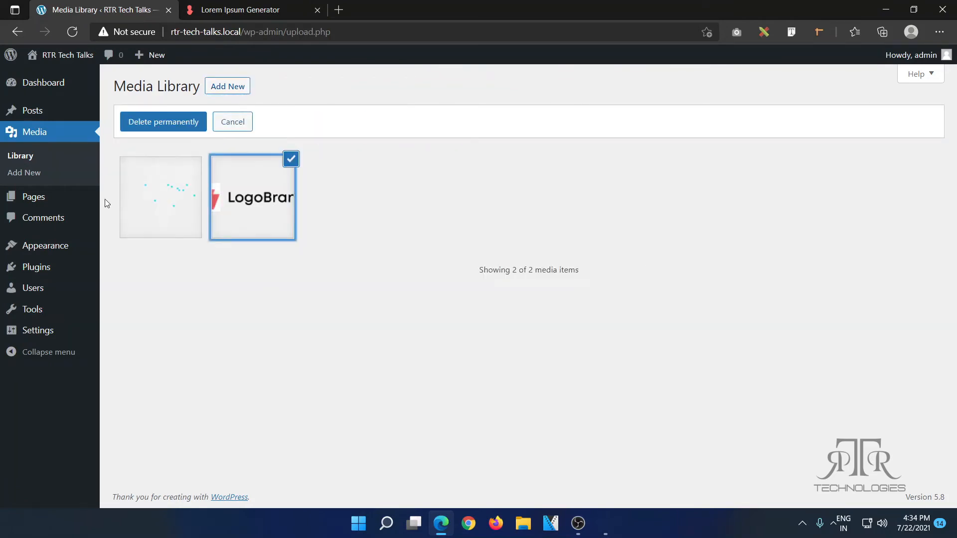
click(155, 197)
click(180, 192)
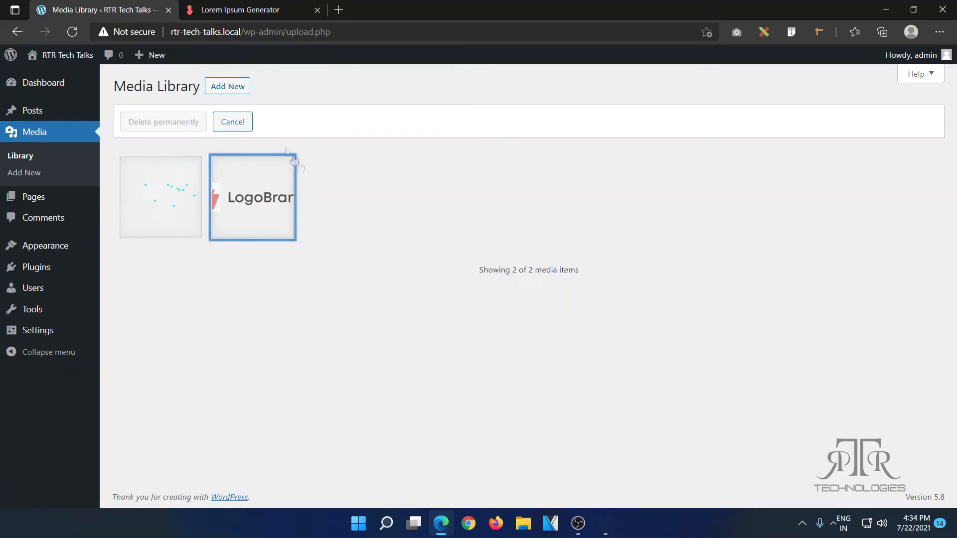
click(249, 130)
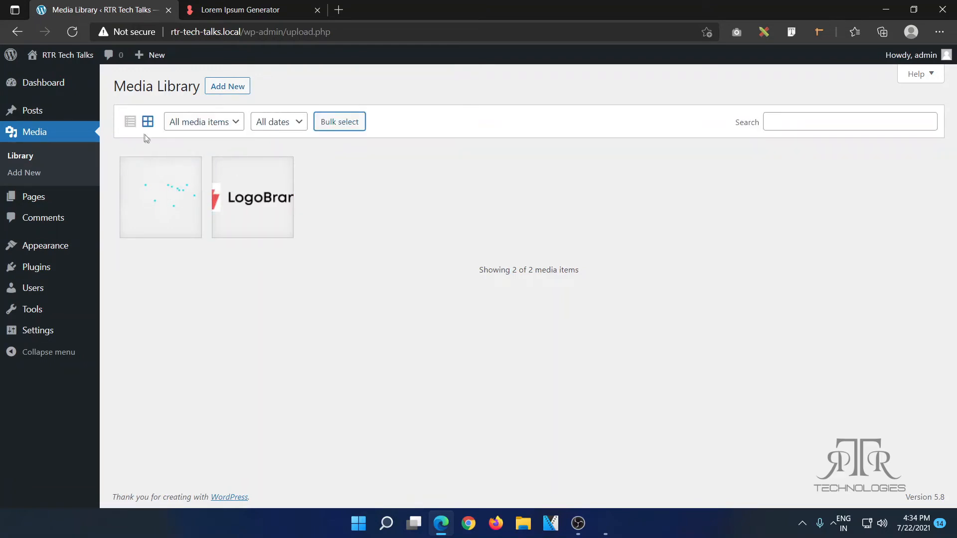
Step: Switch the media library to list view, view the logo's attachment page, and return to the library
click(130, 121)
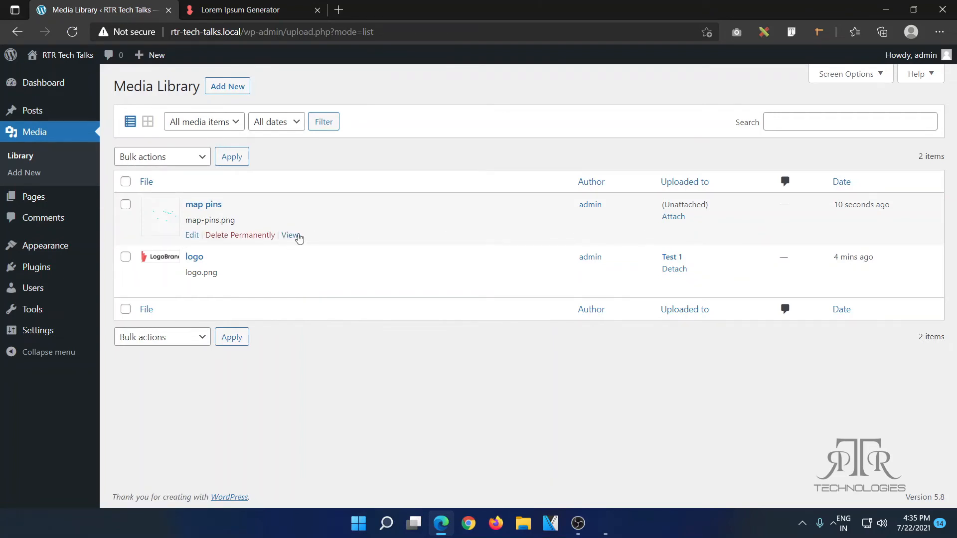
click(286, 290)
scroll(252, 272, down, 4)
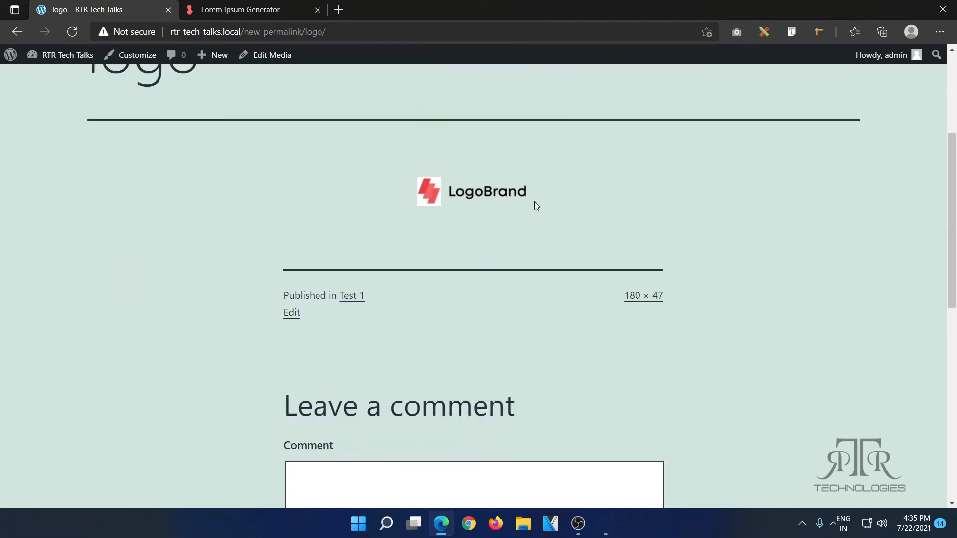
drag(534, 202, 413, 193)
click(17, 31)
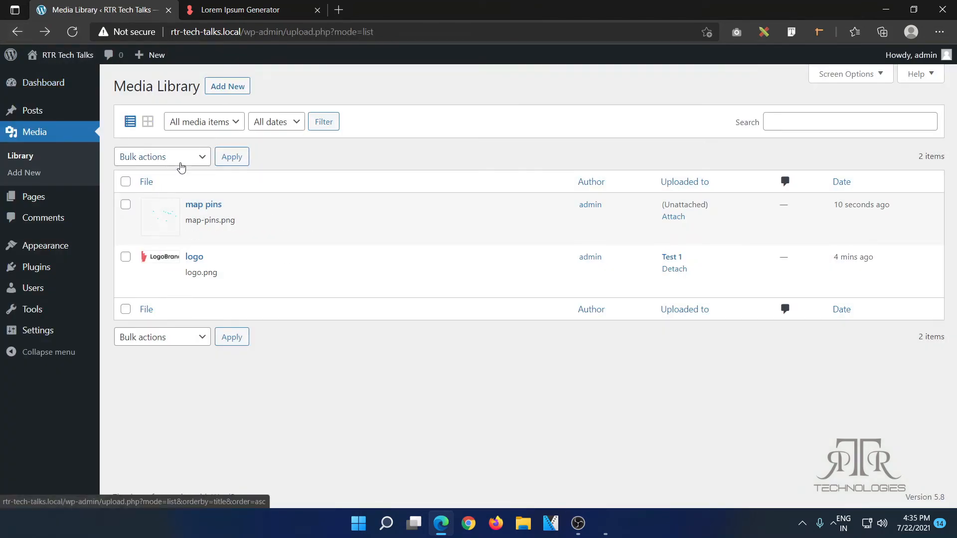
Step: Open the map pins image for editing, copy its file URL, and check that address in a temporary browser tab
click(192, 236)
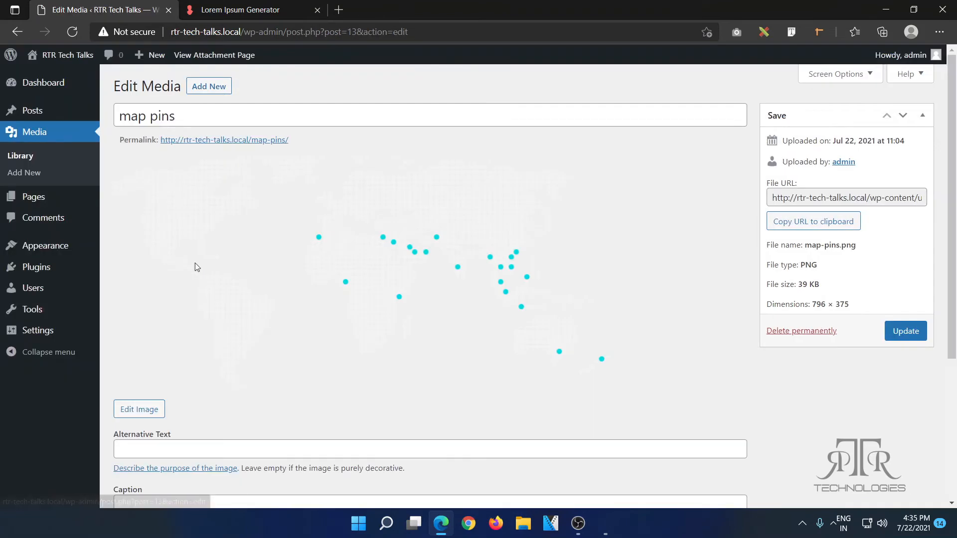
click(781, 197)
click(814, 221)
click(339, 10)
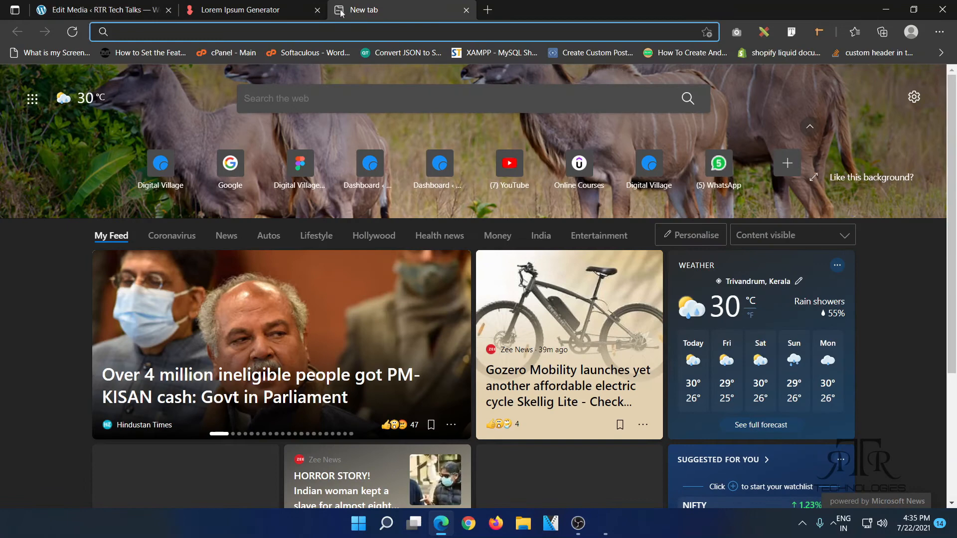
key(ctrl+v)
key(Return)
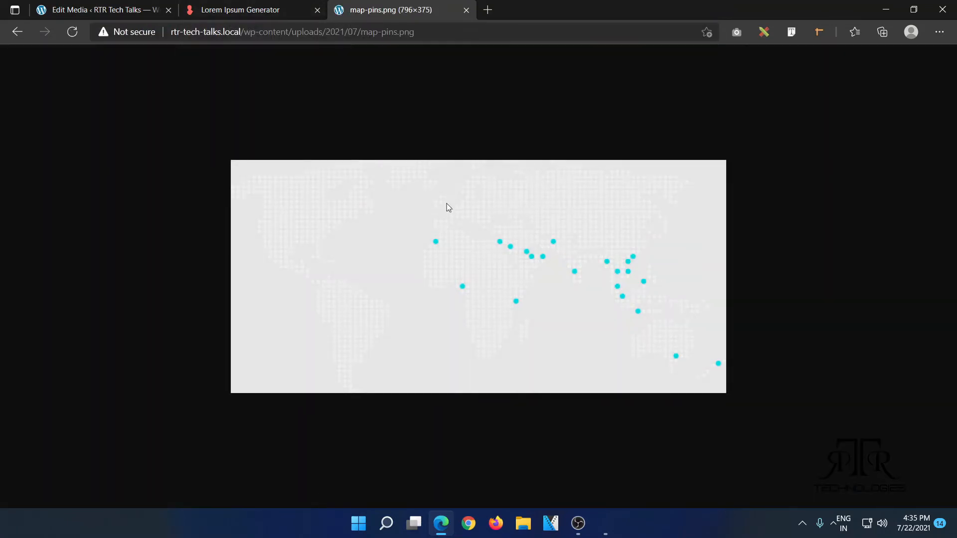
middle_click(371, 4)
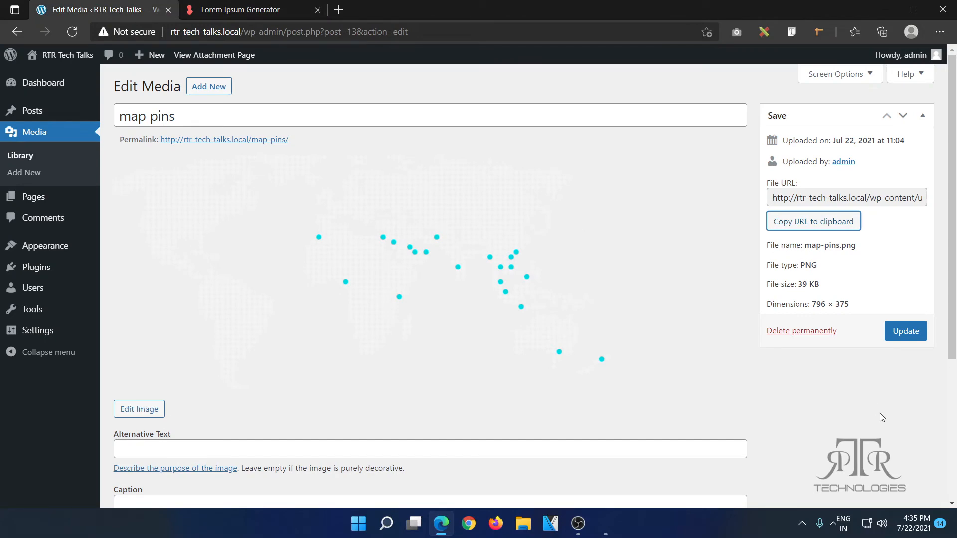
Step: Give the map pins image the alternative text "alter", the caption "uyftyt" and its copied file URL as description, and save the update
scroll(829, 224, down, 3)
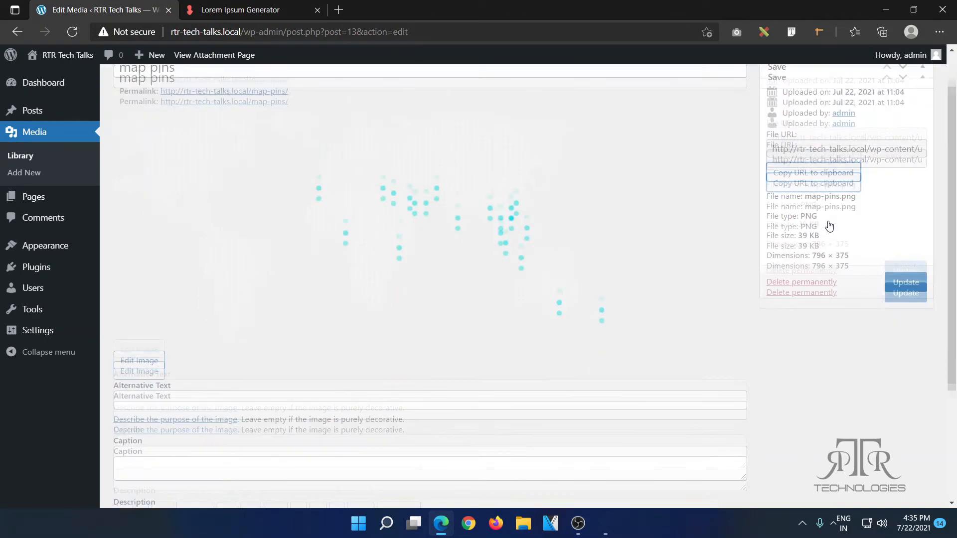
click(489, 309)
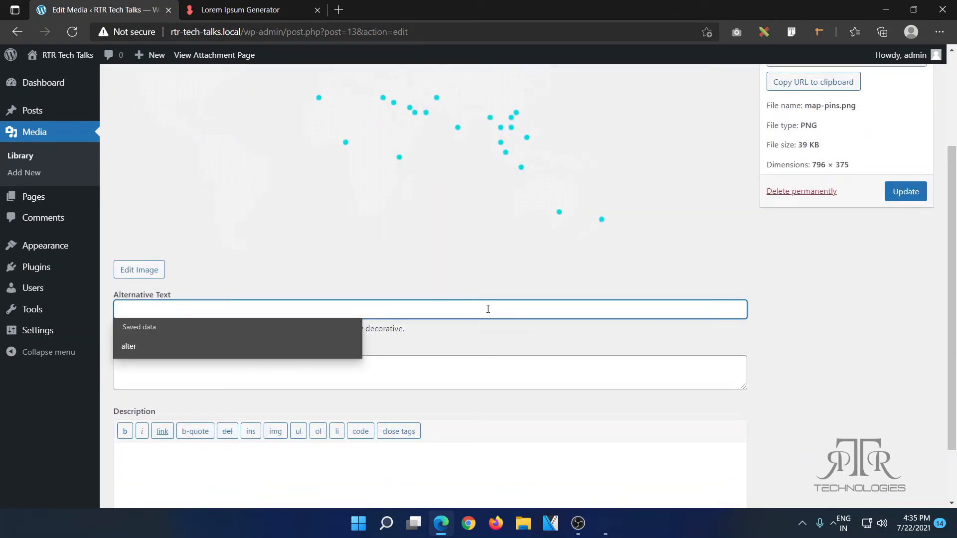
click(288, 355)
click(295, 376)
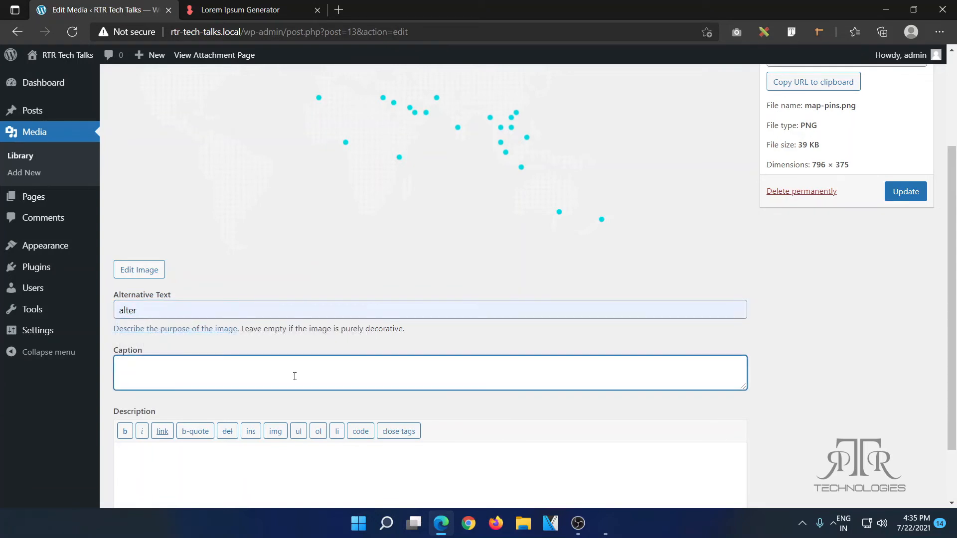
click(377, 488)
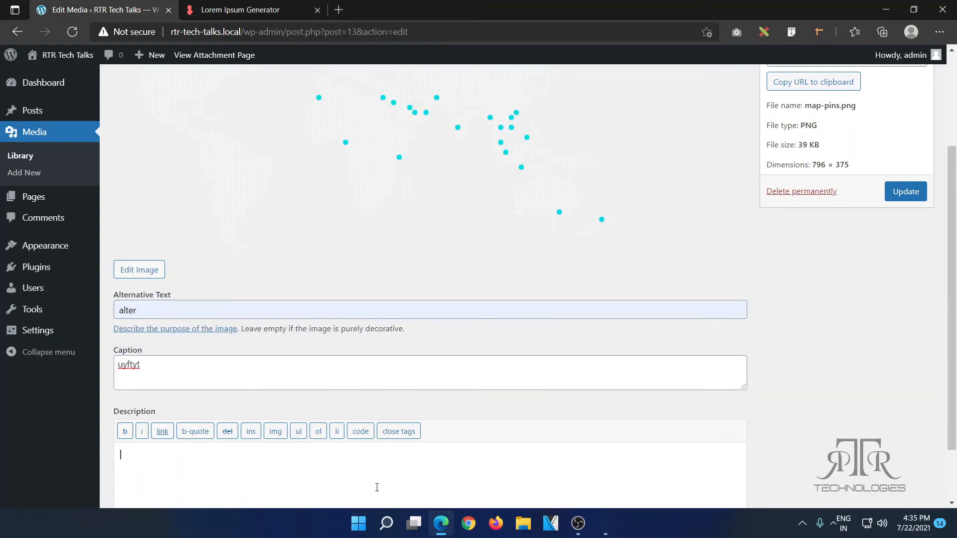
key(ctrl+v)
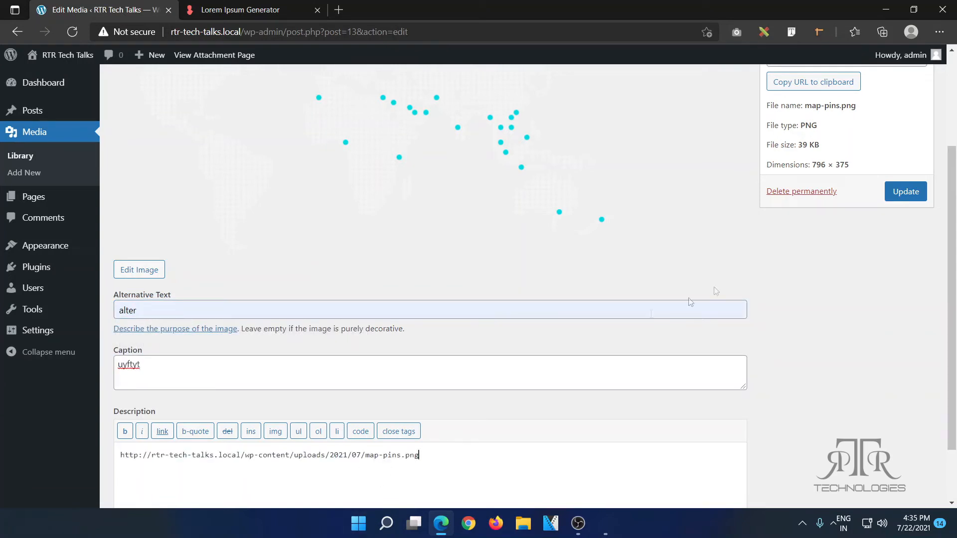
scroll(911, 164, up, 3)
click(903, 332)
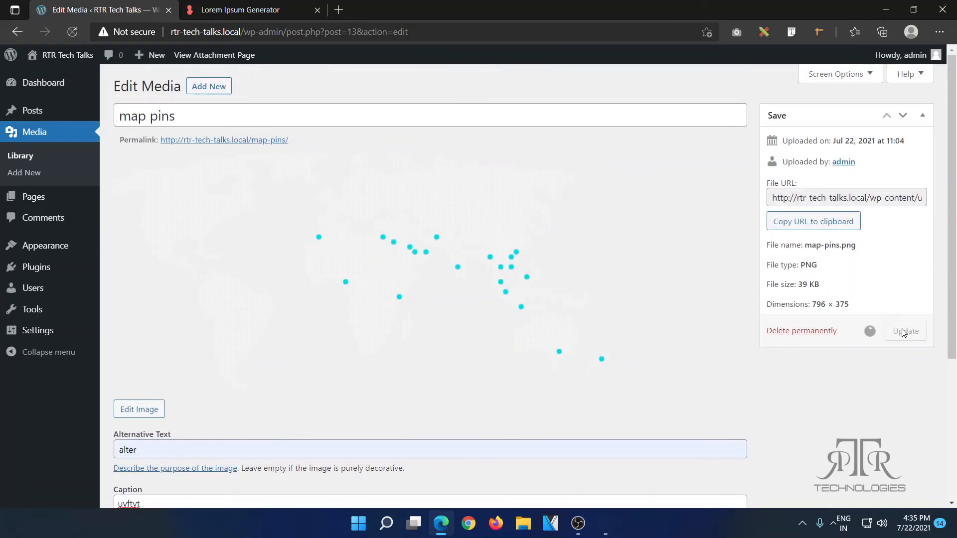
Step: View the map pins attachment page, check its caption and description, and return to the media library
click(13, 132)
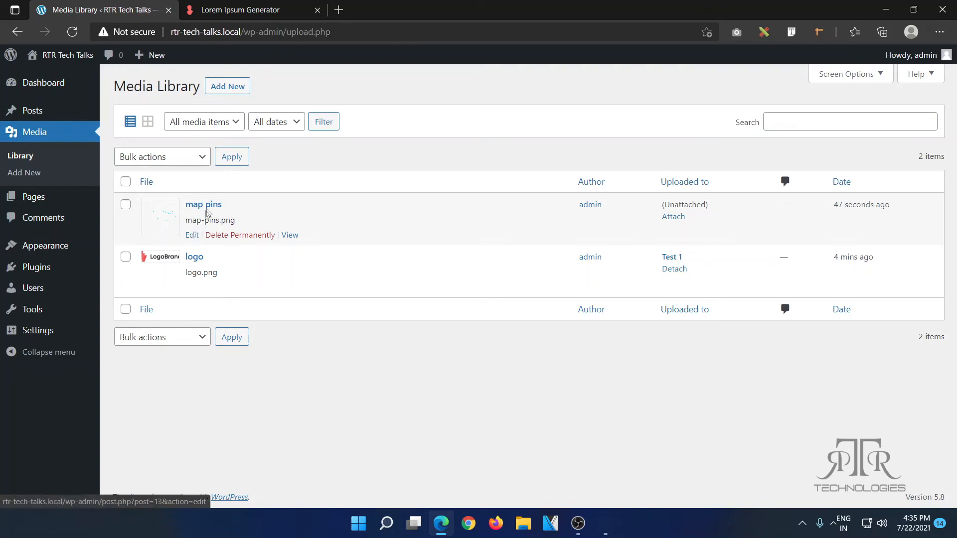
click(289, 235)
scroll(289, 239, down, 5)
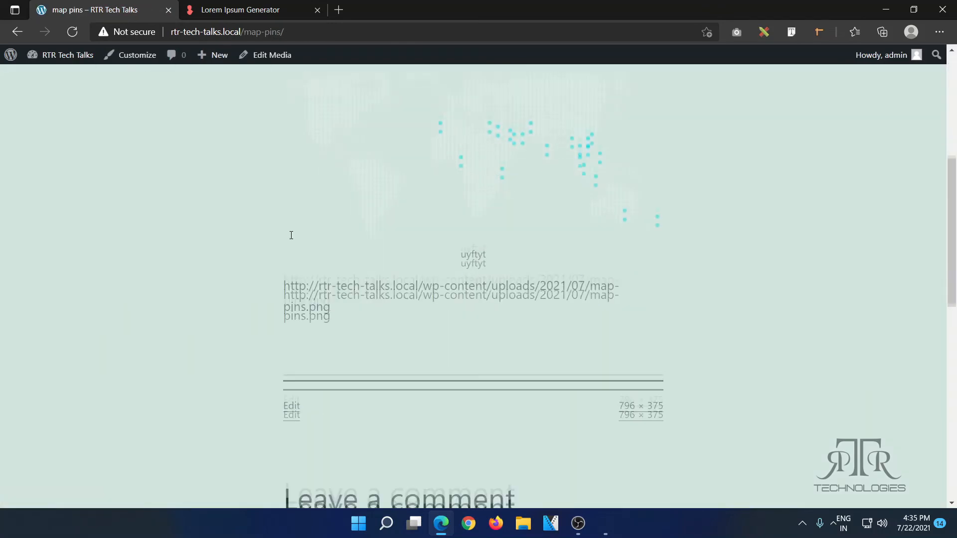
drag(280, 260, 659, 269)
double_click(180, 295)
click(511, 227)
click(17, 32)
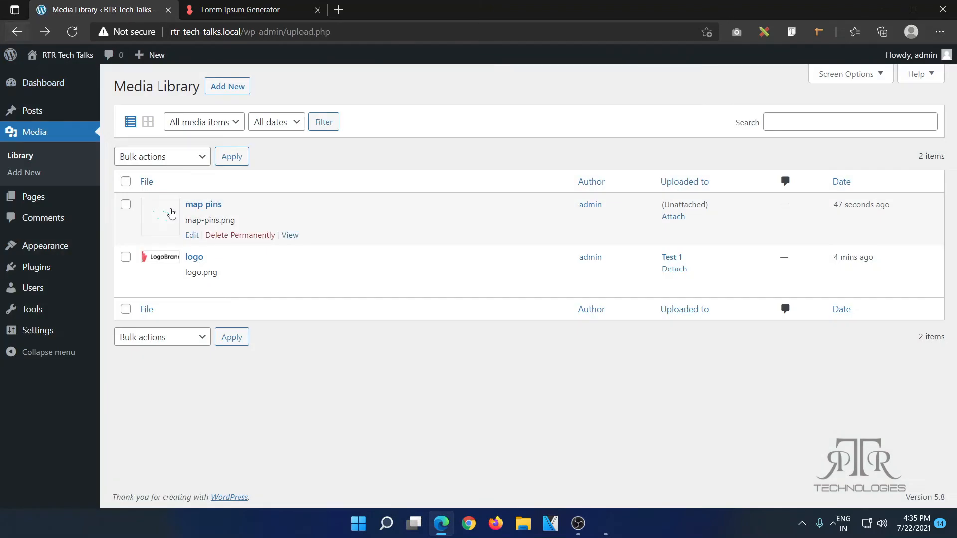
Step: Switch the media library to grid view and review the alternative text, title, caption and description in the map pins attachment details
click(147, 121)
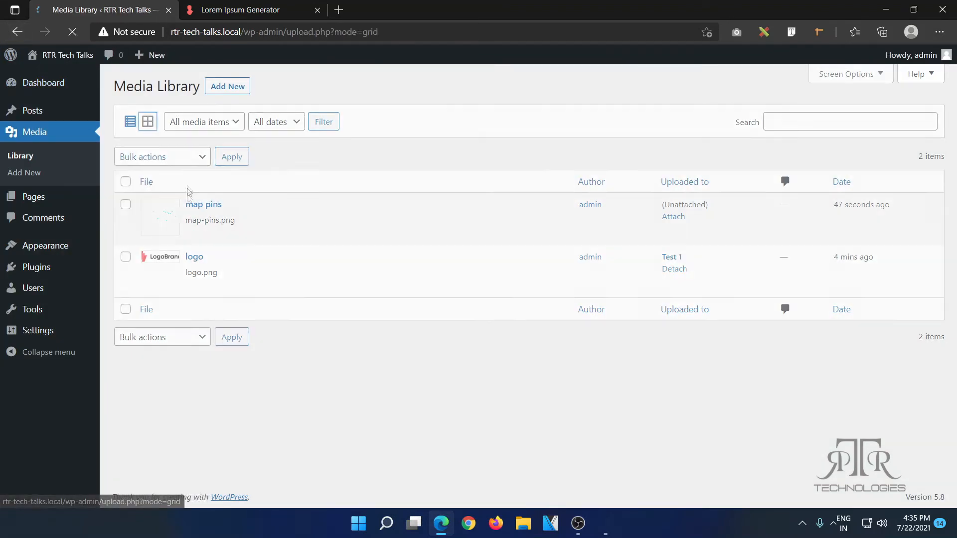
click(184, 204)
double_click(758, 199)
triple_click(791, 249)
double_click(795, 273)
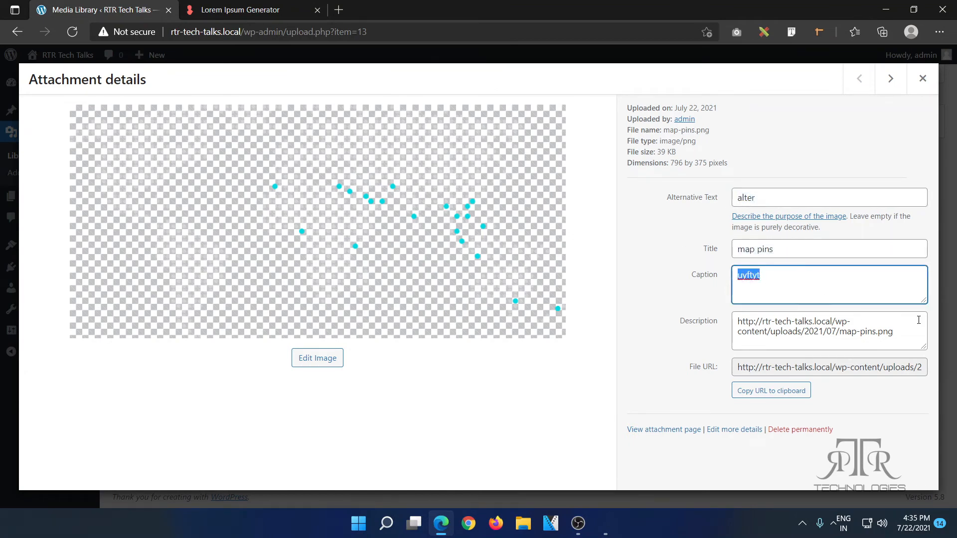
triple_click(919, 320)
click(662, 383)
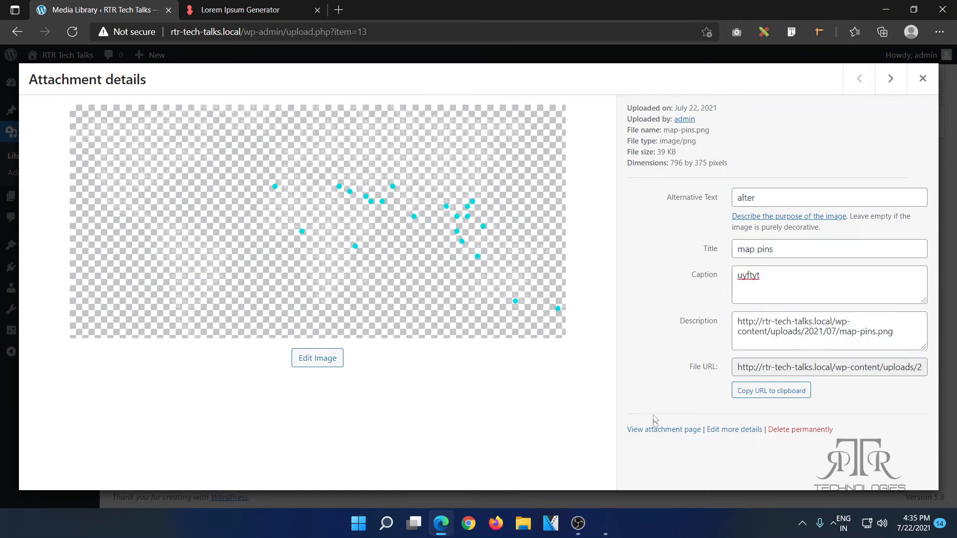
Step: Permanently delete the map pins image from the media library
click(787, 433)
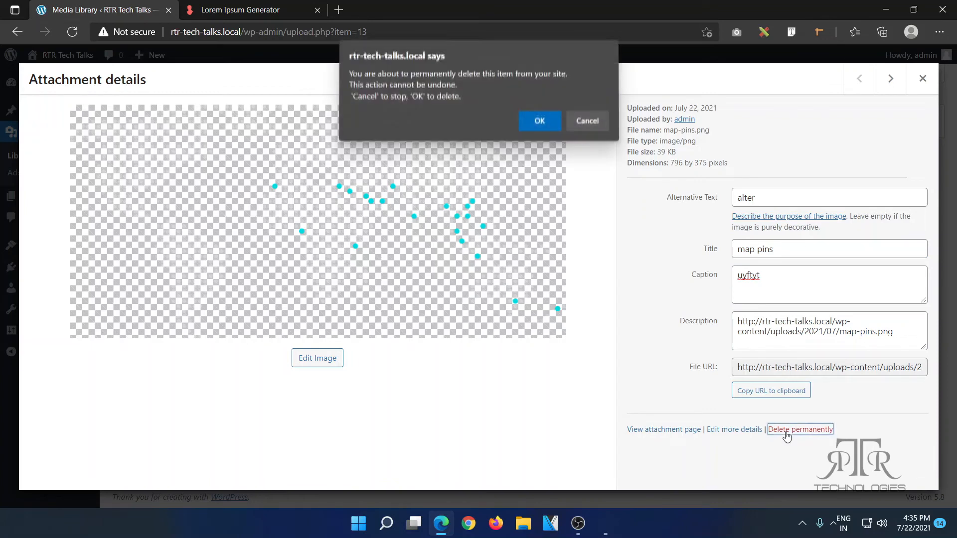
click(540, 122)
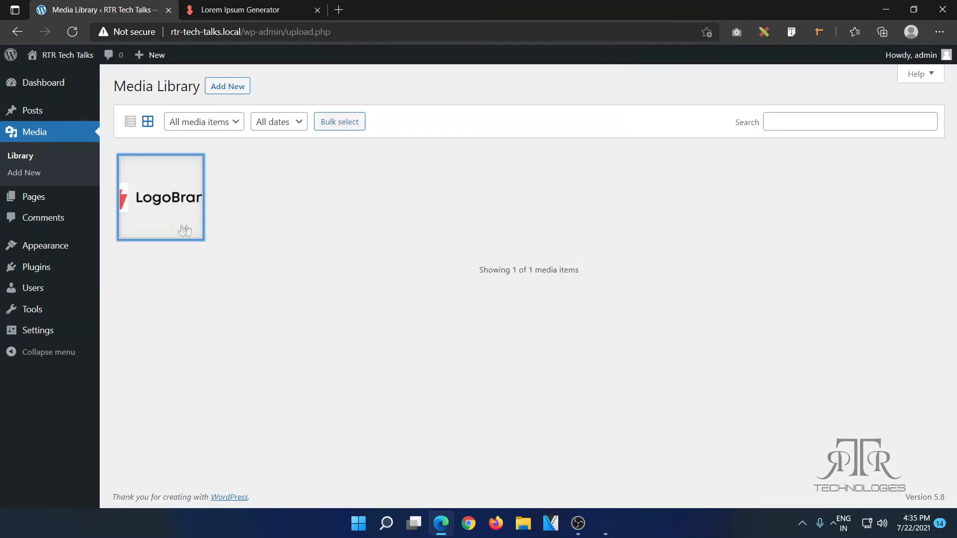
Step: Open the list of all pages and examine its bulk actions, including Edit and Move to Trash, and its date filter options
click(35, 197)
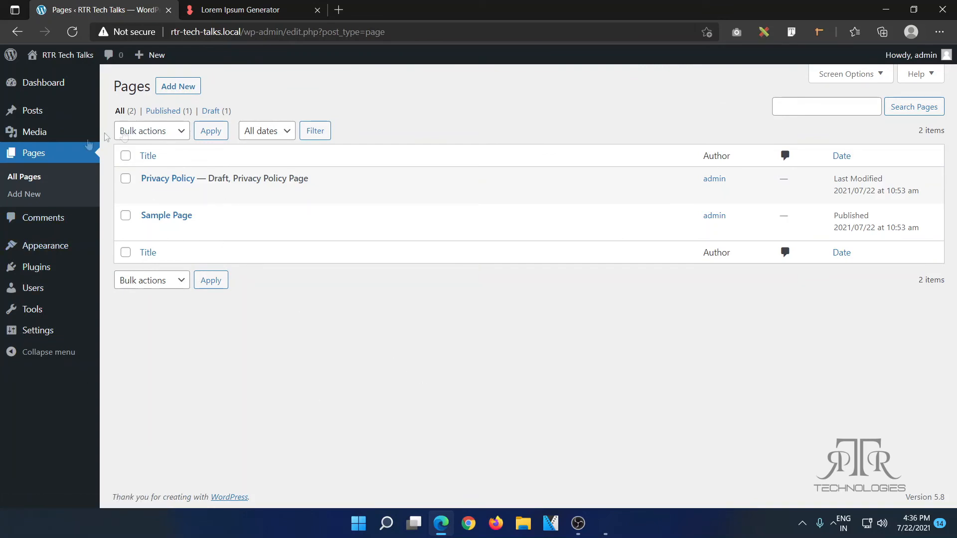
mouse_move(45, 114)
click(180, 132)
click(153, 161)
click(175, 134)
click(174, 173)
click(178, 132)
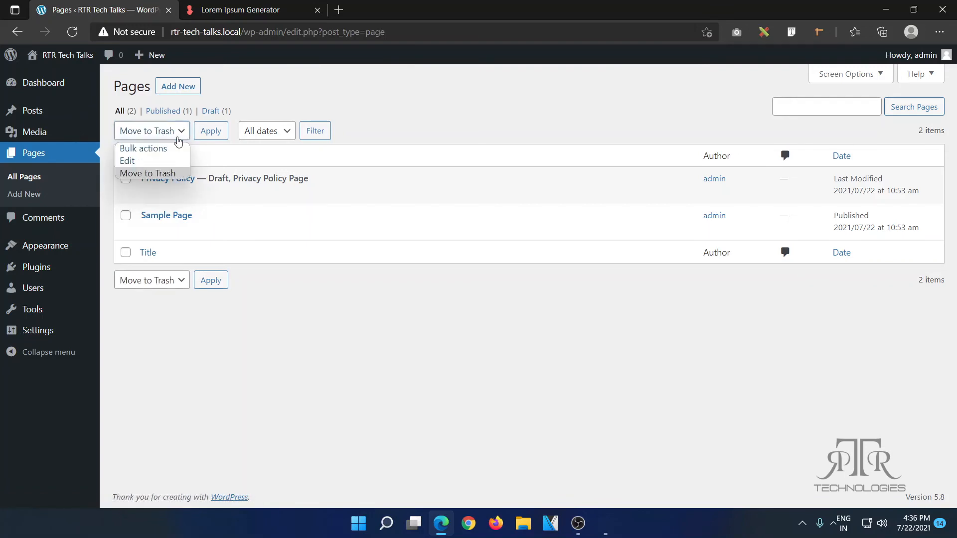
click(324, 106)
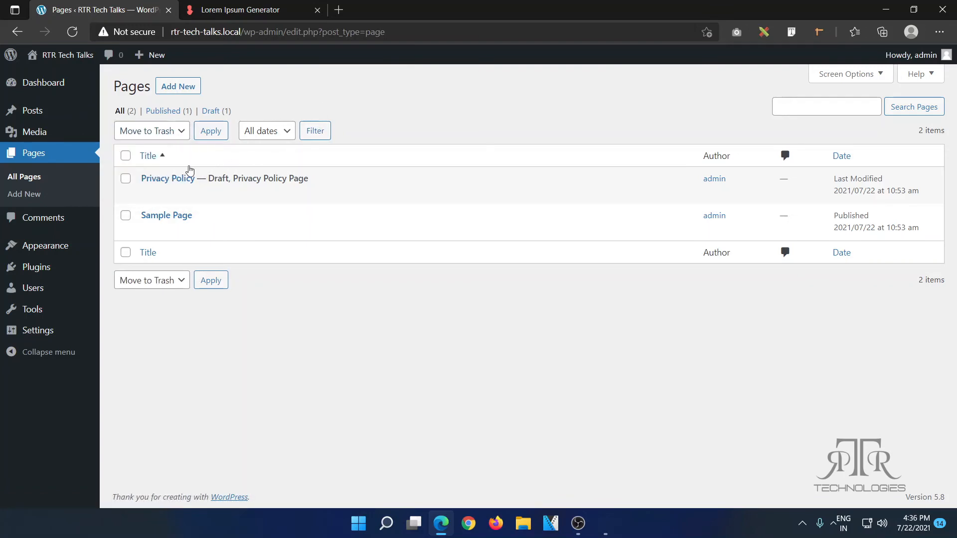
click(288, 132)
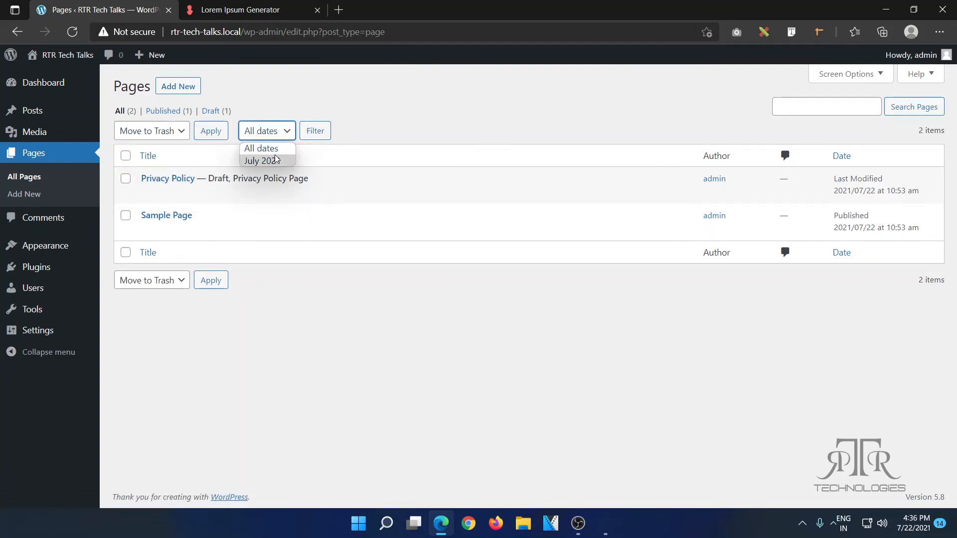
click(309, 137)
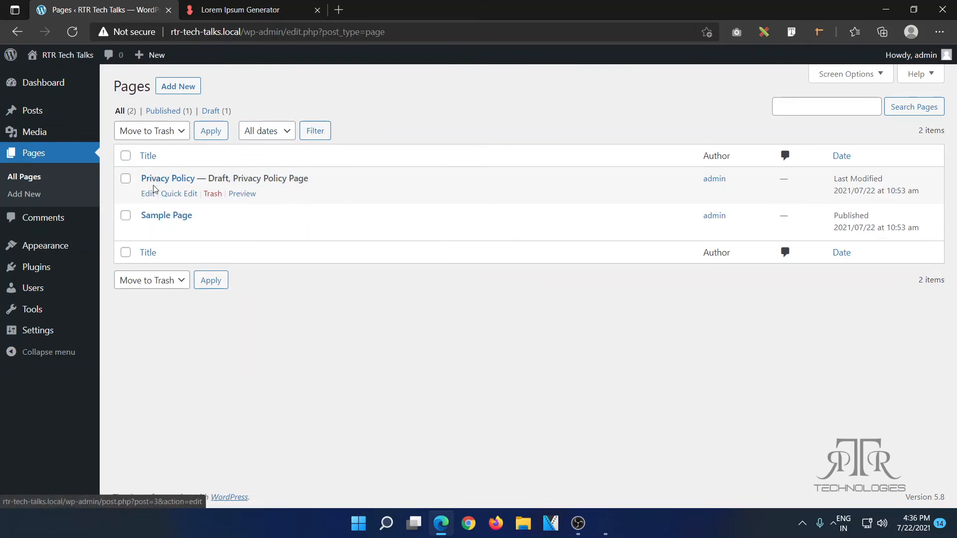
Step: Open Sample Page for editing and change its title to "test" and its URL slug to "ssss"
click(147, 230)
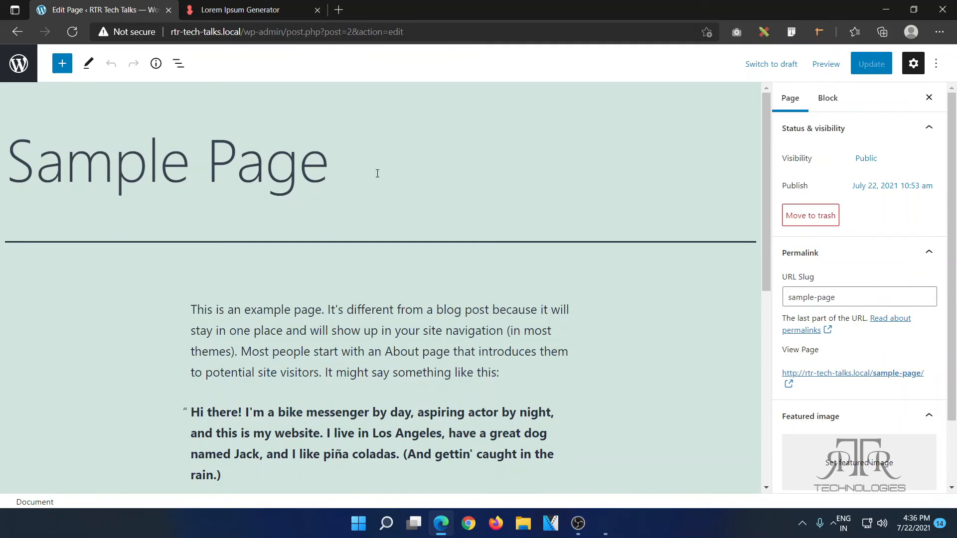
drag(376, 171, 2, 170)
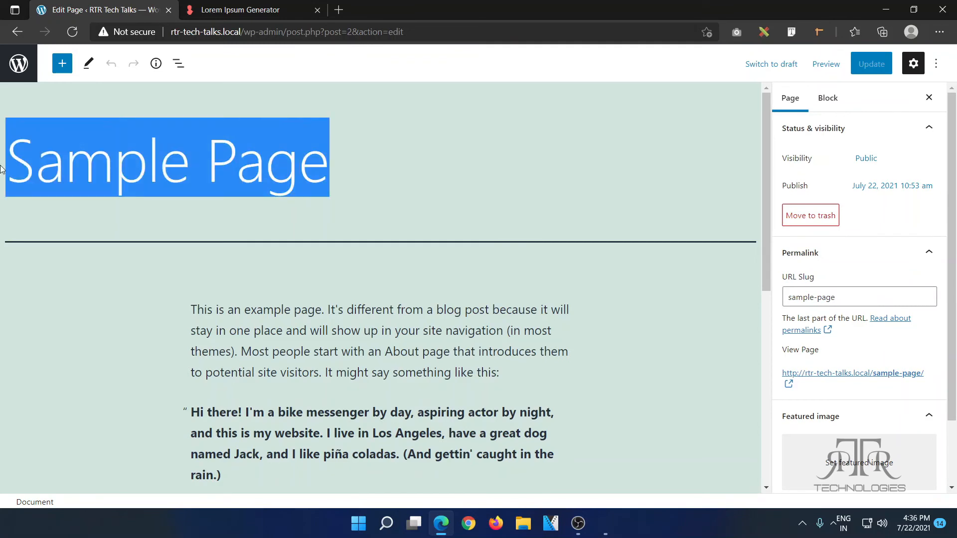
text(test)
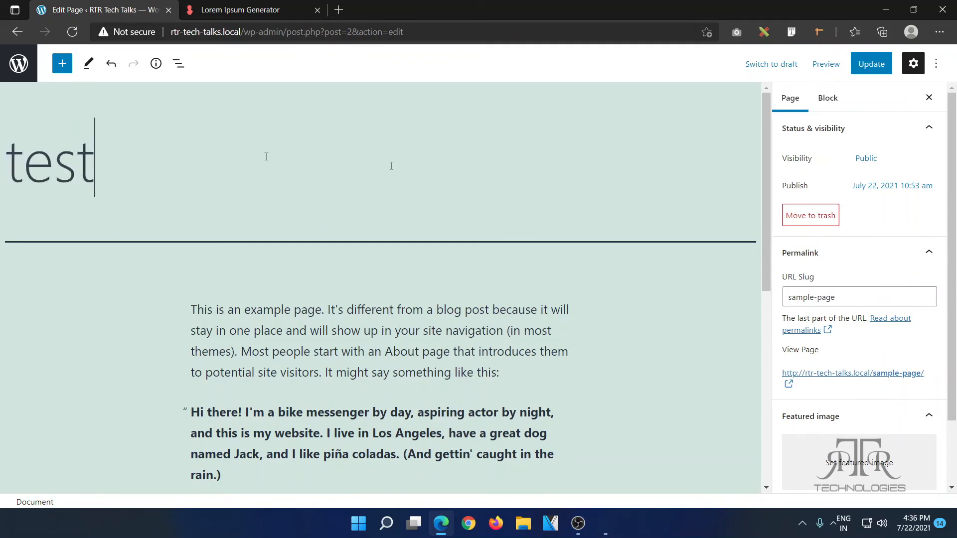
drag(879, 301, 561, 306)
text(ssss)
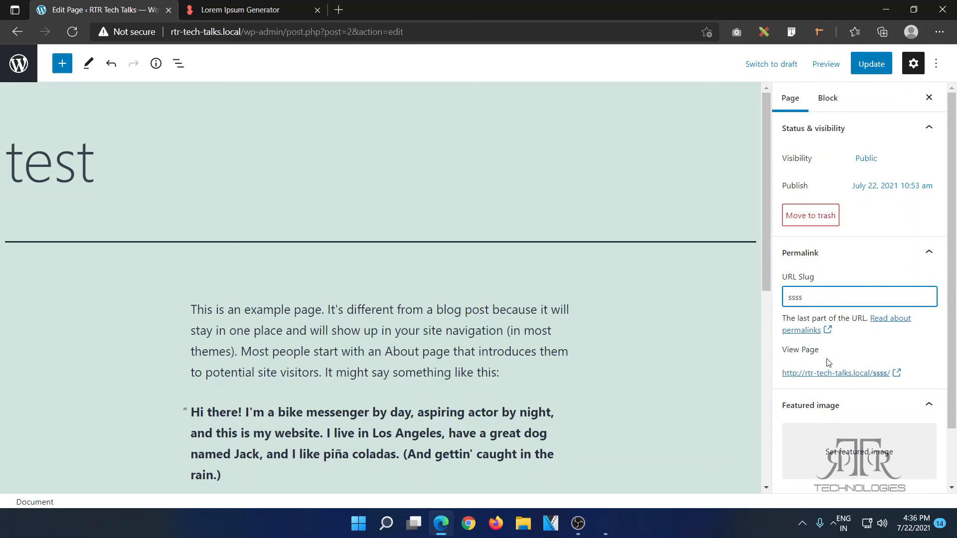
Step: Set the LogoBrand image from the media library as the page's featured image
scroll(829, 362, down, 2)
click(850, 389)
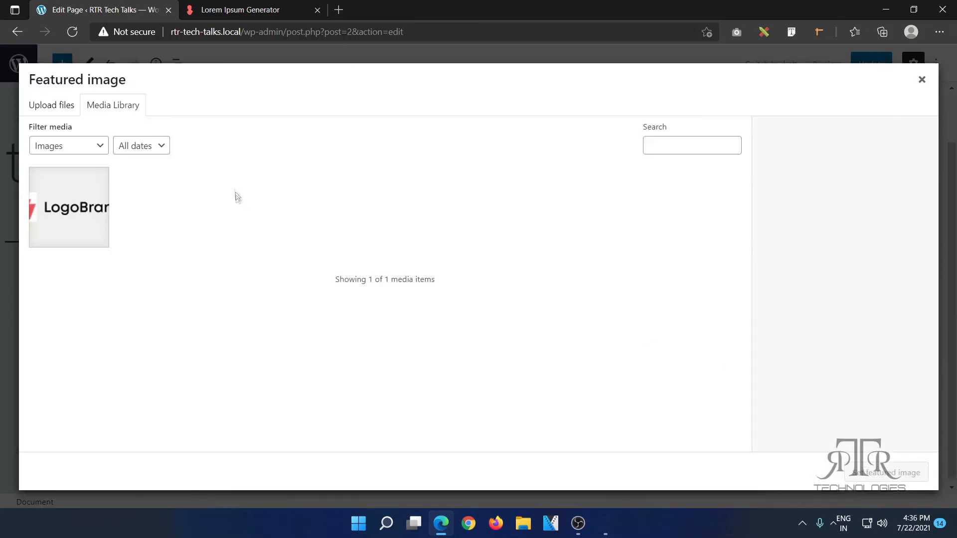
click(97, 211)
click(887, 473)
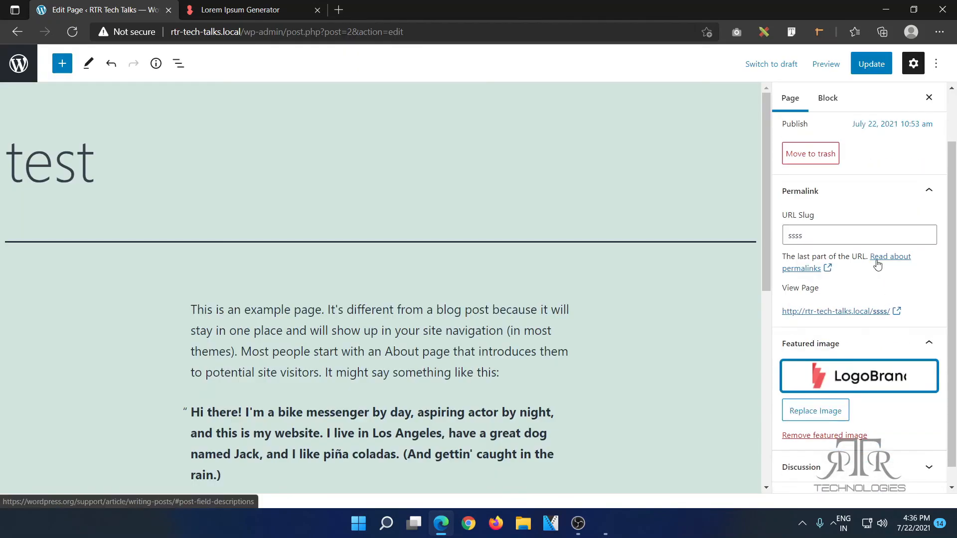
Step: Try the Allow comments option in the page's discussion settings, leave it disabled, and update the page
click(847, 447)
click(855, 441)
click(839, 445)
click(839, 445)
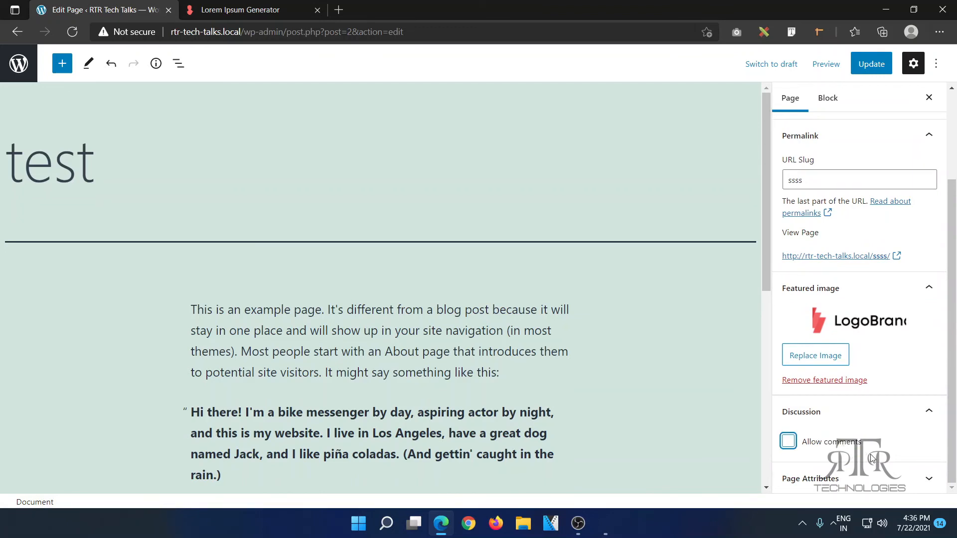
click(871, 64)
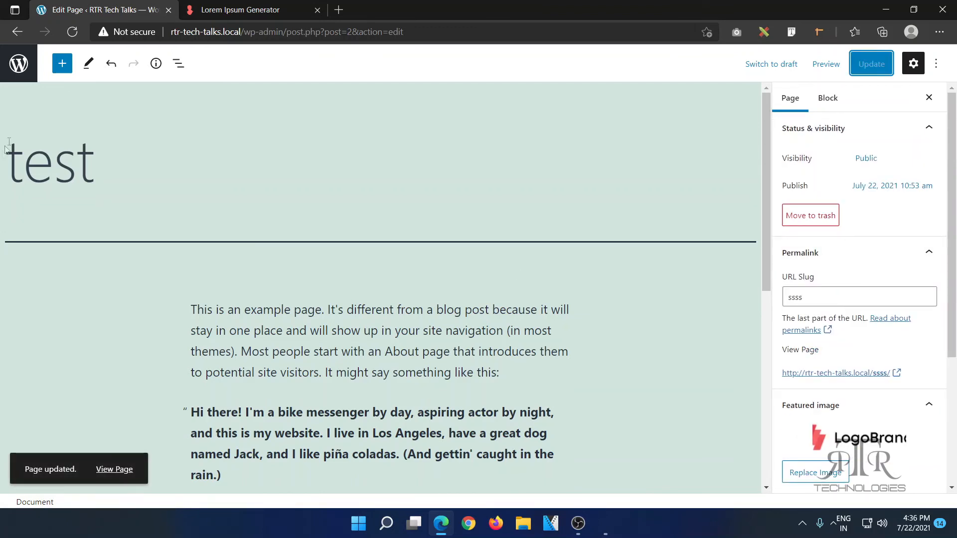
Step: View the updated test page on the site, look through its content, and return to the list of pages
click(102, 465)
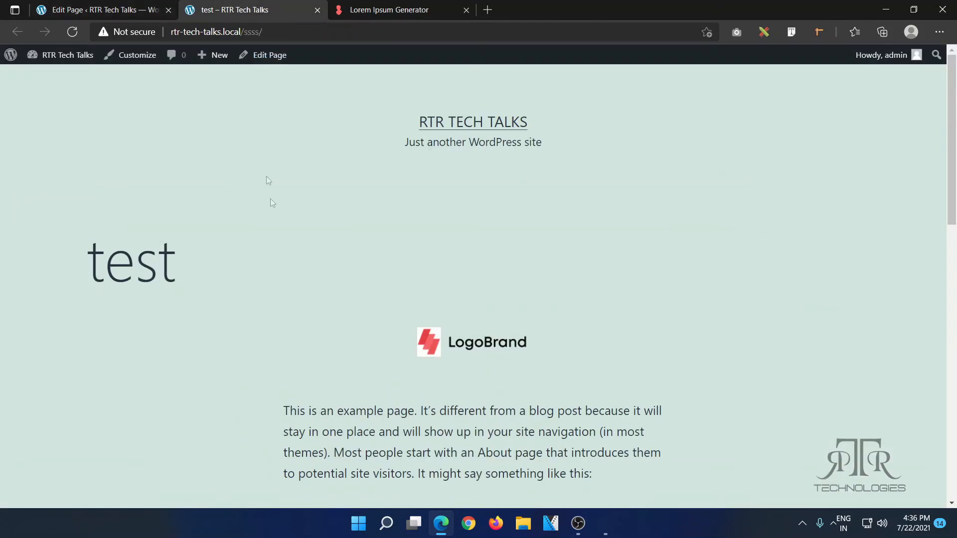
scroll(293, 354, down, 5)
scroll(293, 354, down, 5)
middle_click(239, 4)
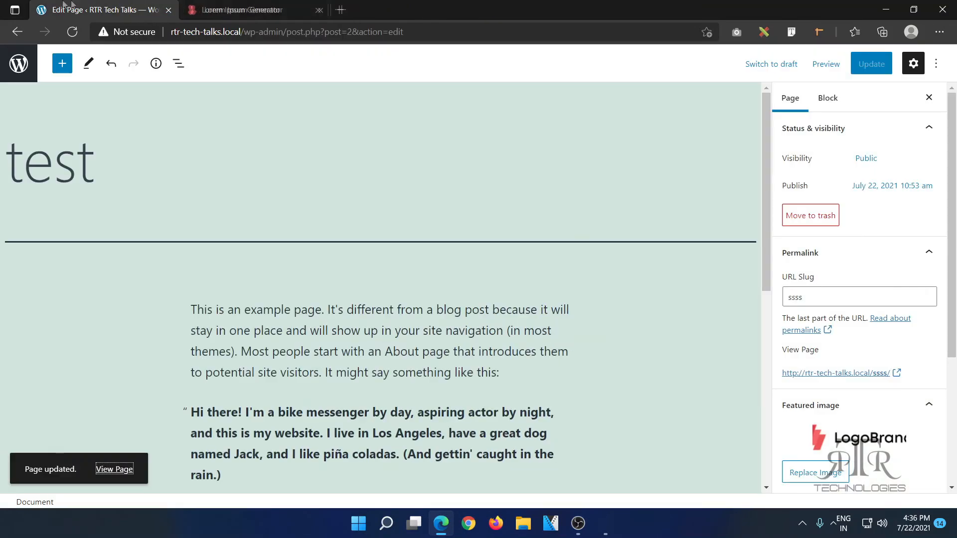
click(20, 64)
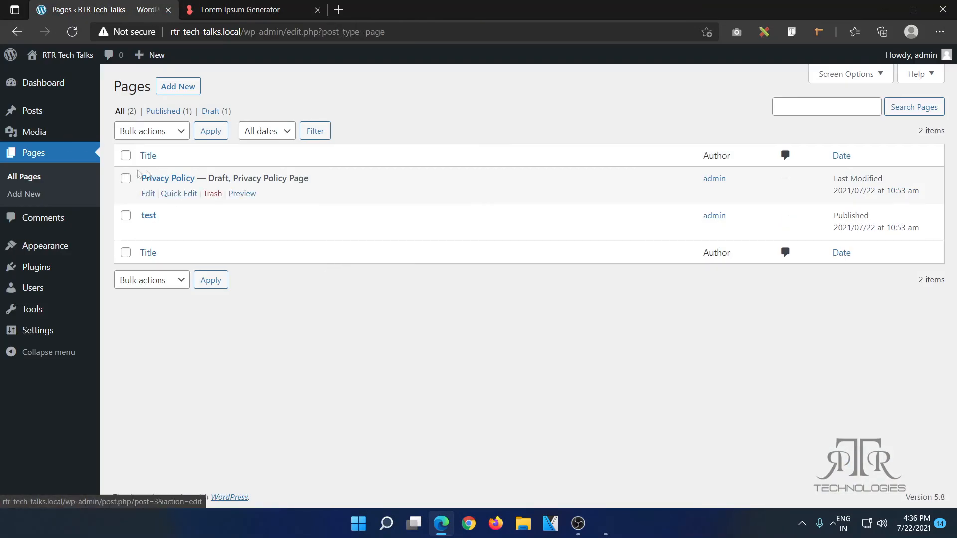
Step: Quick-edit the Privacy Policy page to allow comments, set its status to Published and its parent to test, and update it
click(179, 194)
click(584, 258)
click(602, 277)
click(597, 243)
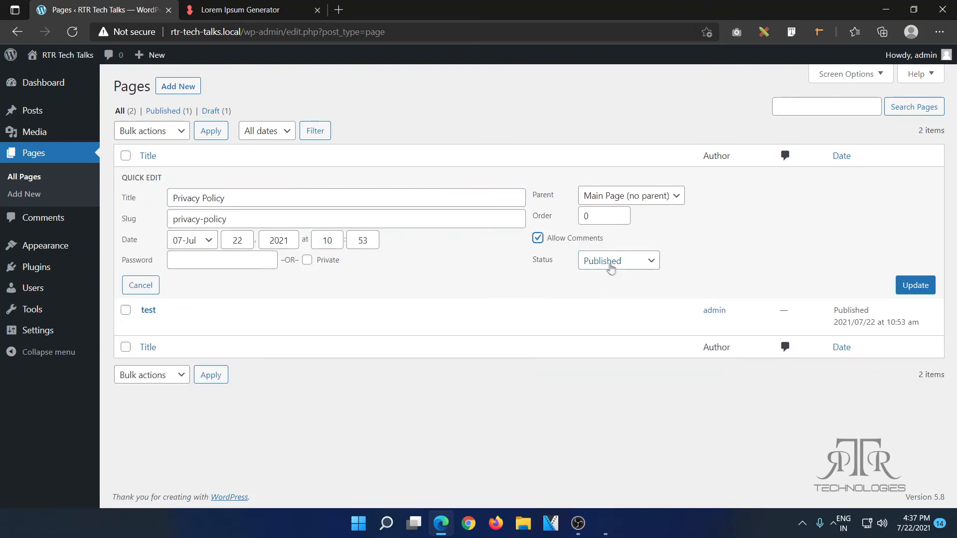
click(659, 199)
click(653, 223)
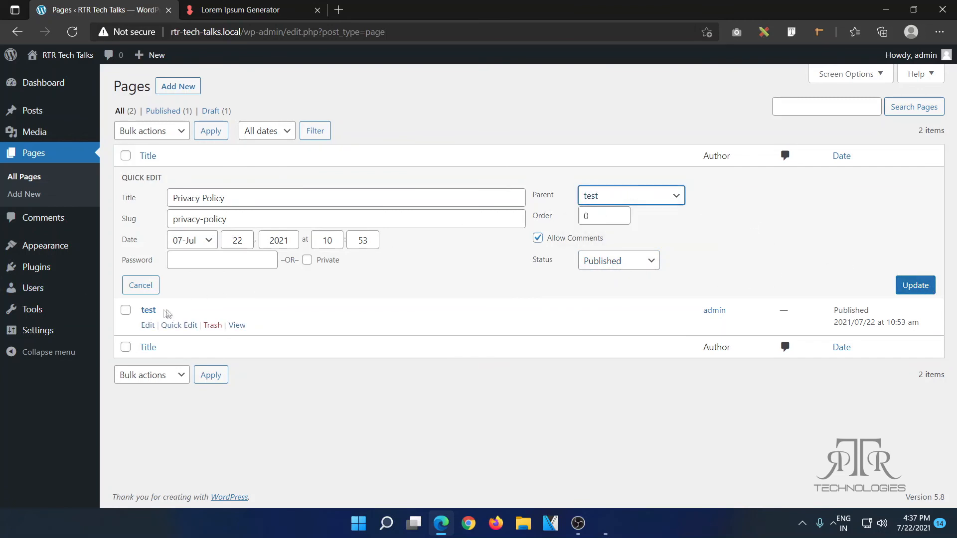
click(920, 287)
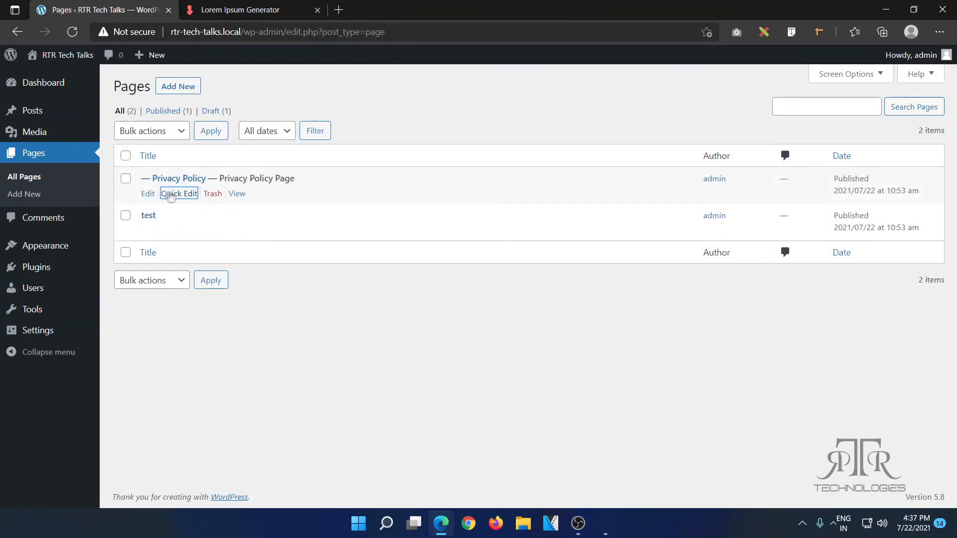
drag(139, 180, 208, 180)
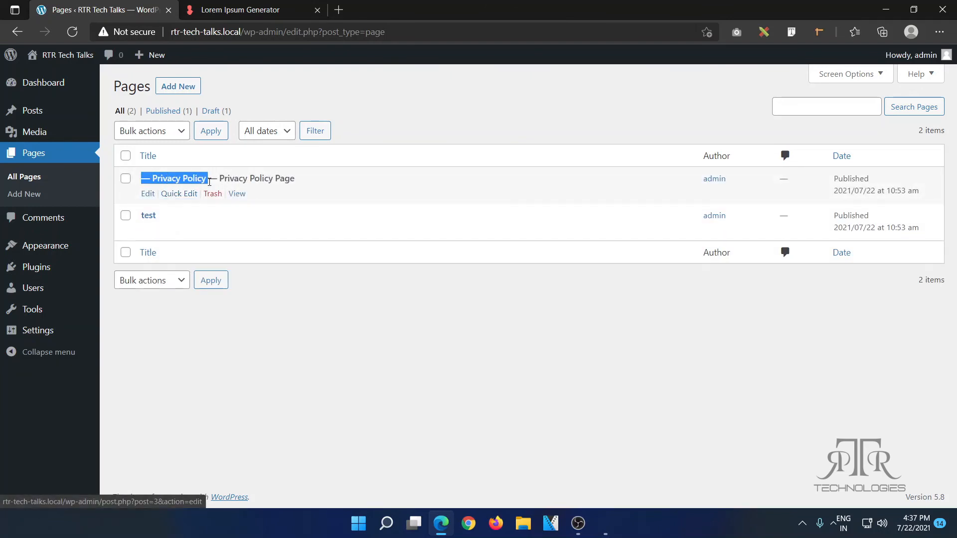
click(406, 319)
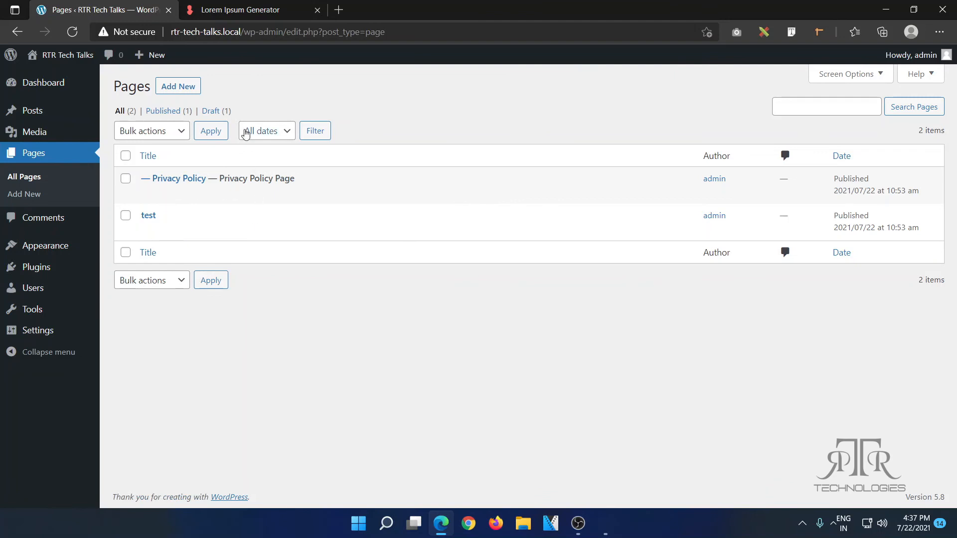
Step: Search the pages for "test"
click(782, 106)
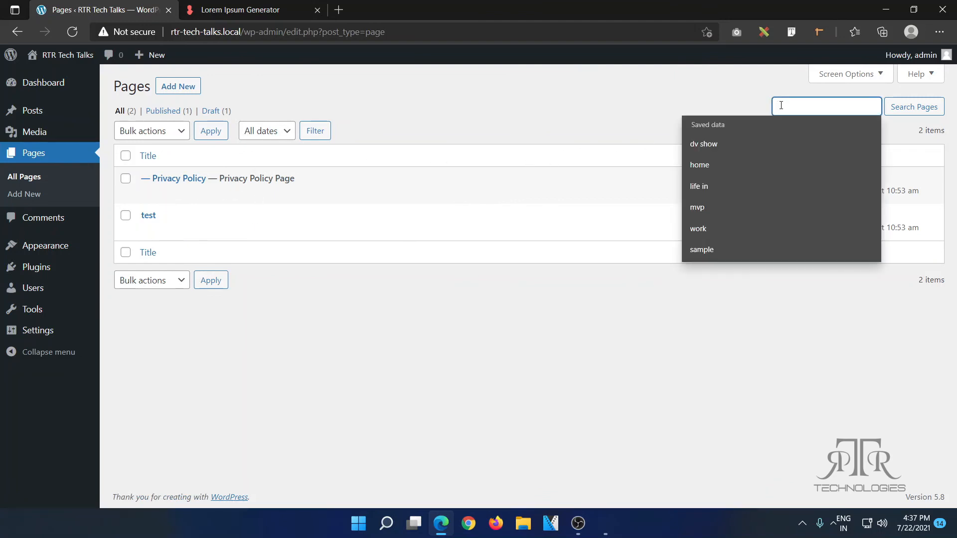
text(test)
click(936, 111)
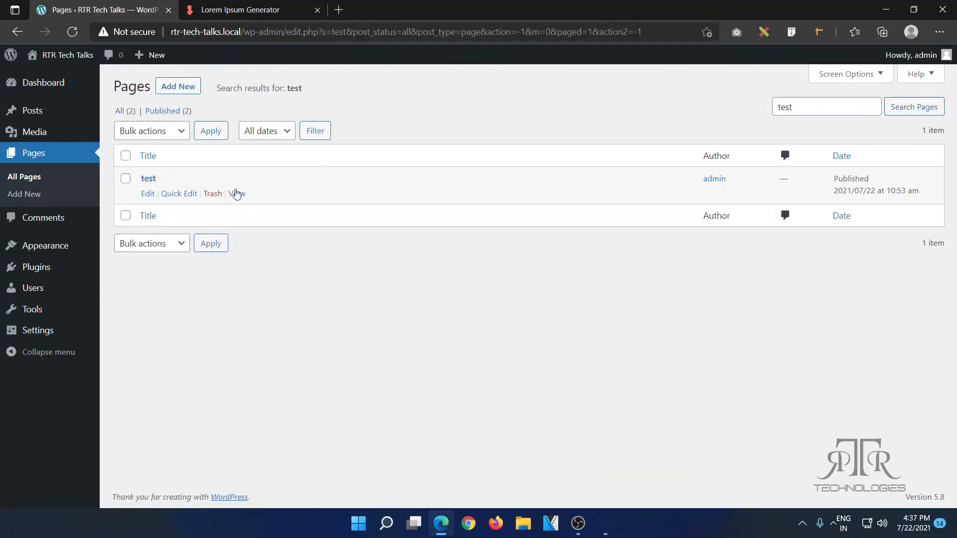
Step: Set the page list to 37 items per page, toggle the Author, Comments and Date columns off and on, and apply Extended view
click(848, 75)
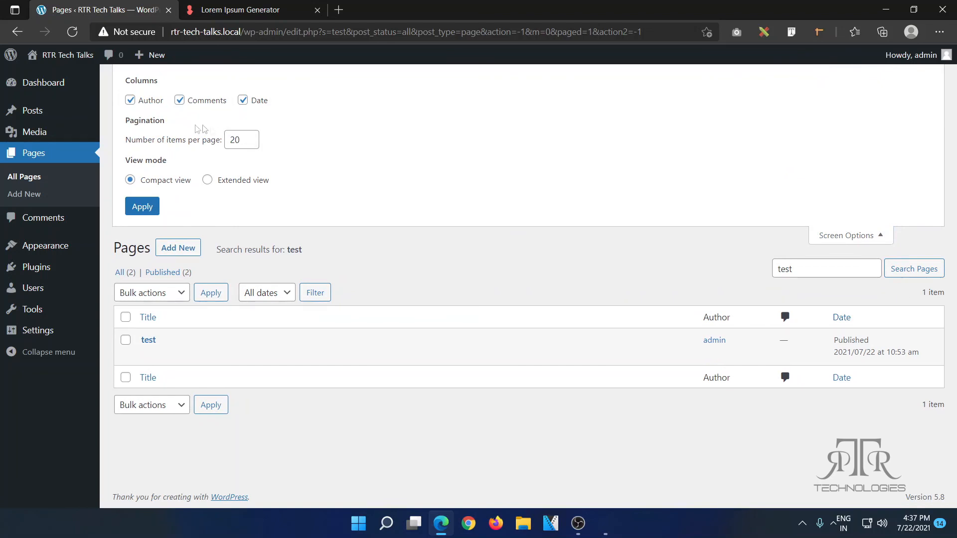
click(249, 136)
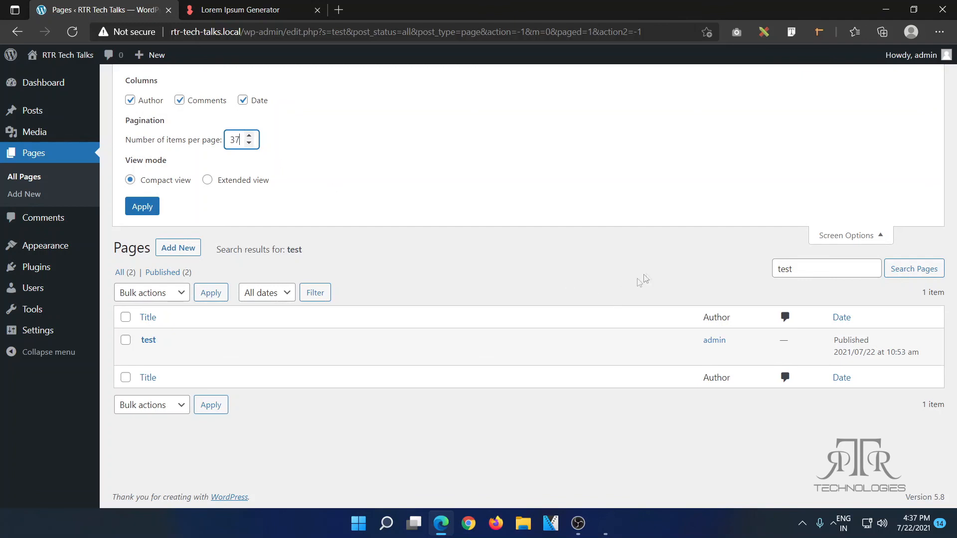
click(179, 100)
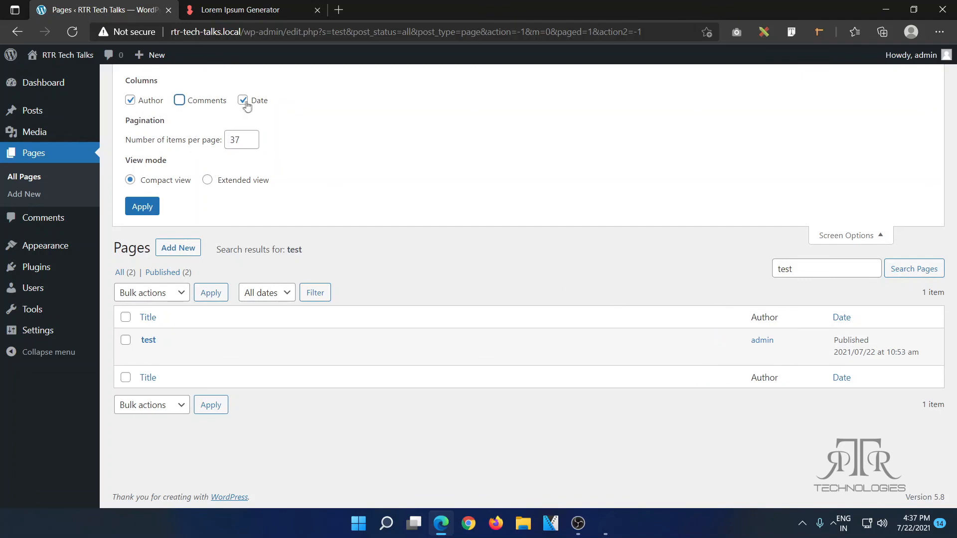
click(260, 102)
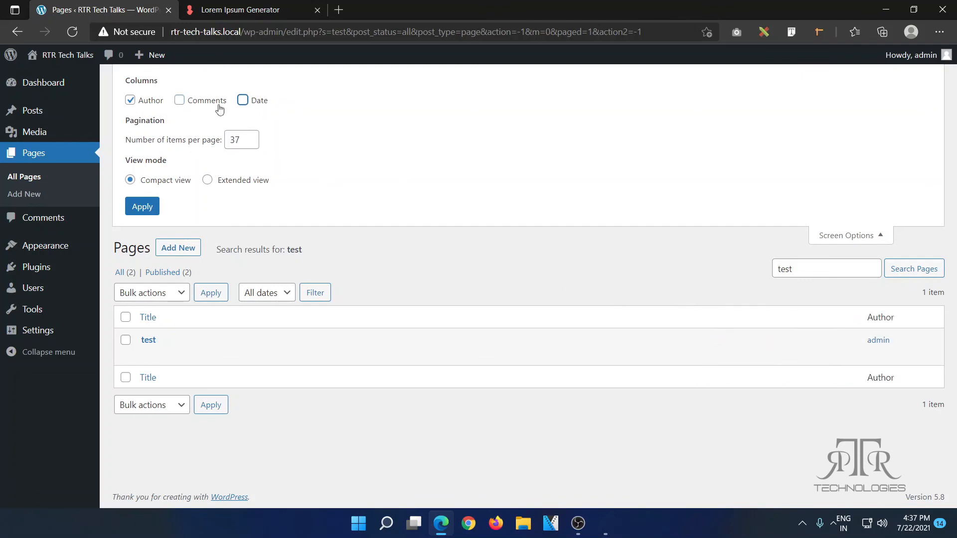
click(151, 101)
click(158, 101)
click(209, 101)
click(259, 101)
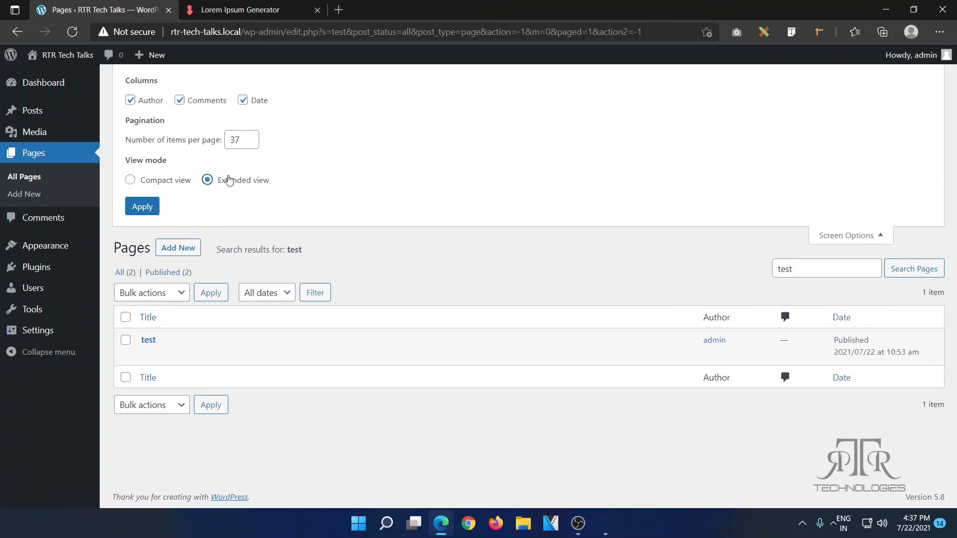
click(150, 206)
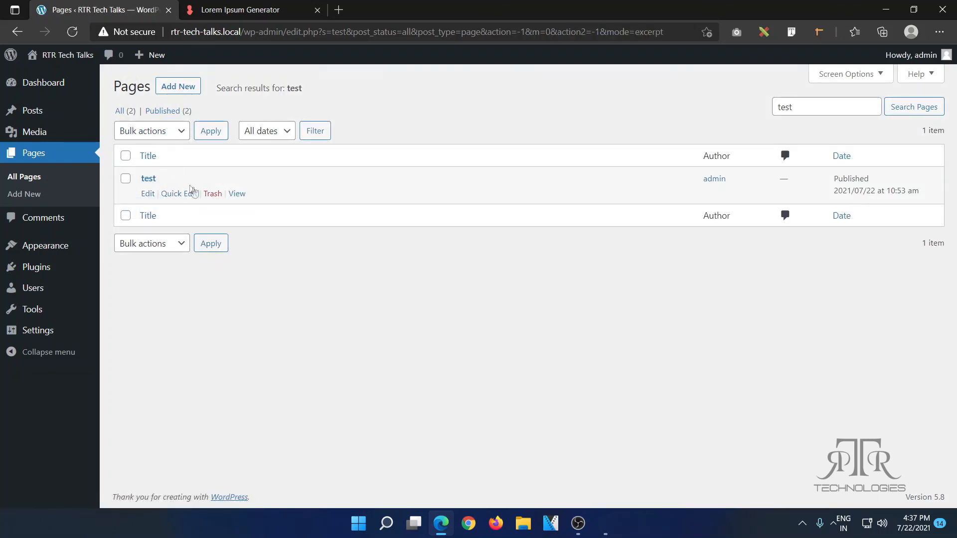
Step: Move the test page to the trash, restore it from there, and return to the list of all pages
click(213, 193)
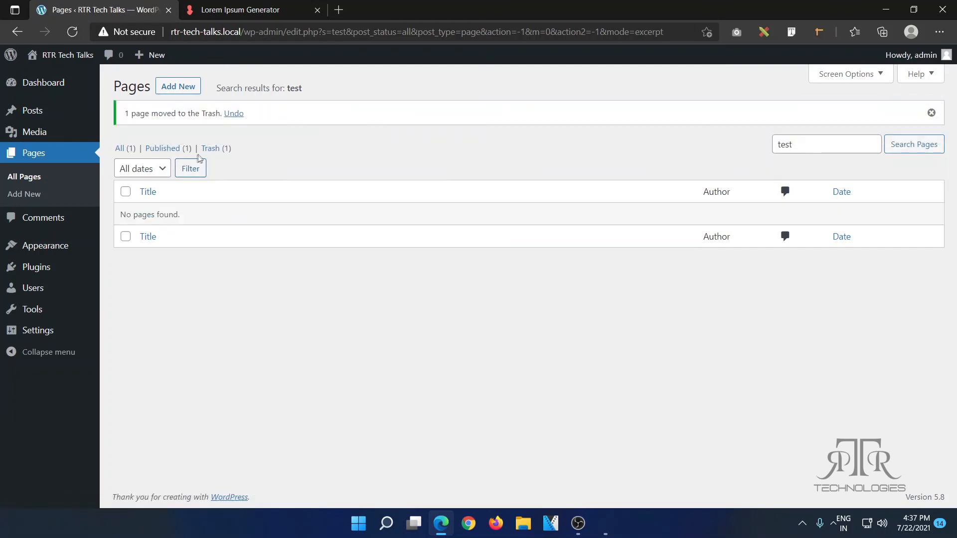
click(210, 148)
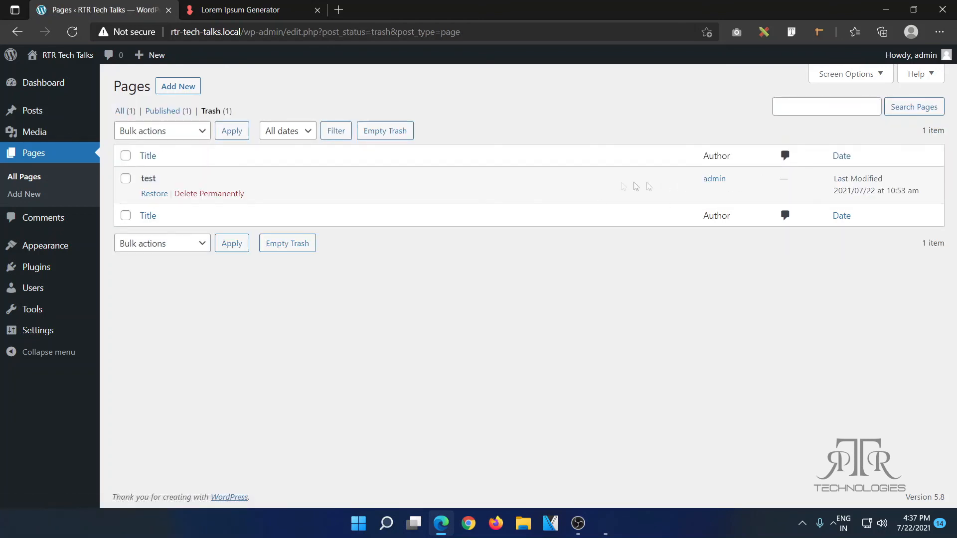
click(153, 195)
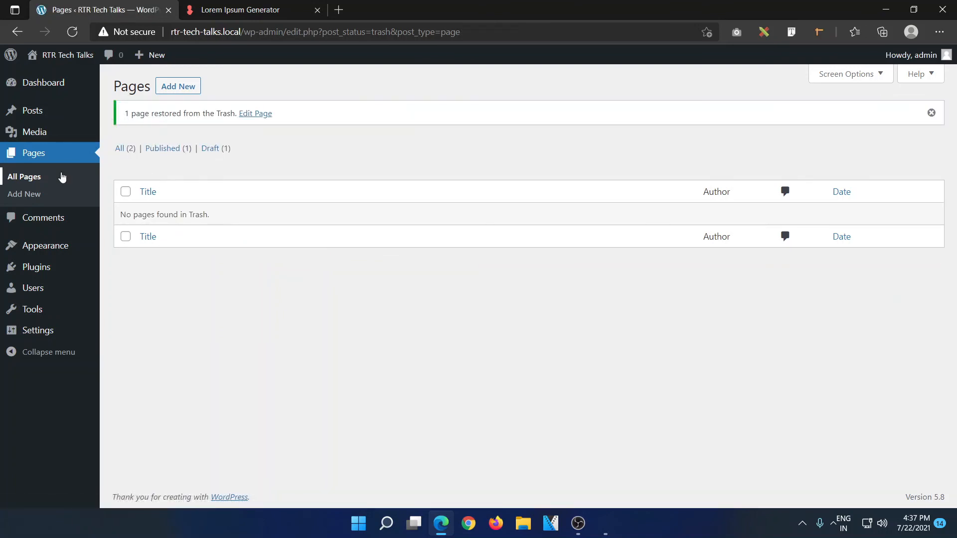
click(62, 177)
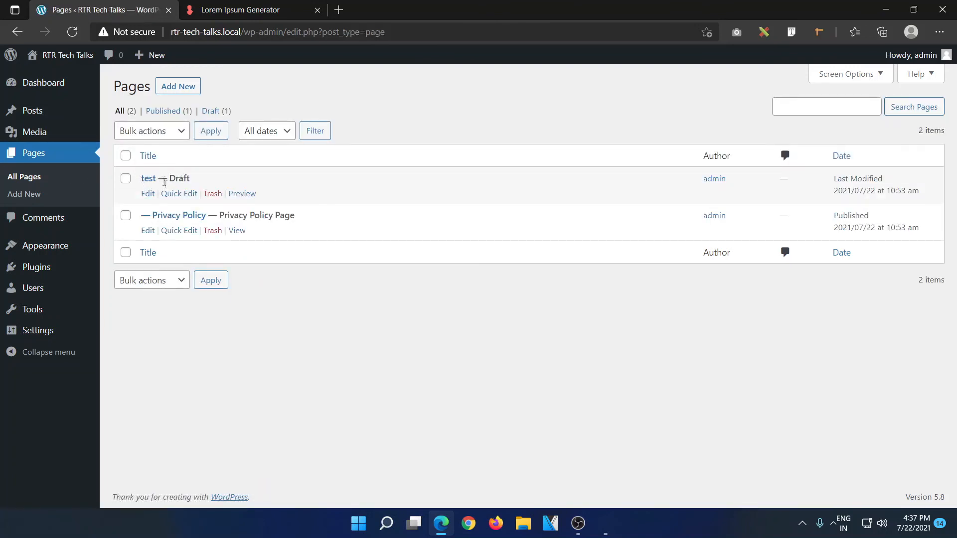